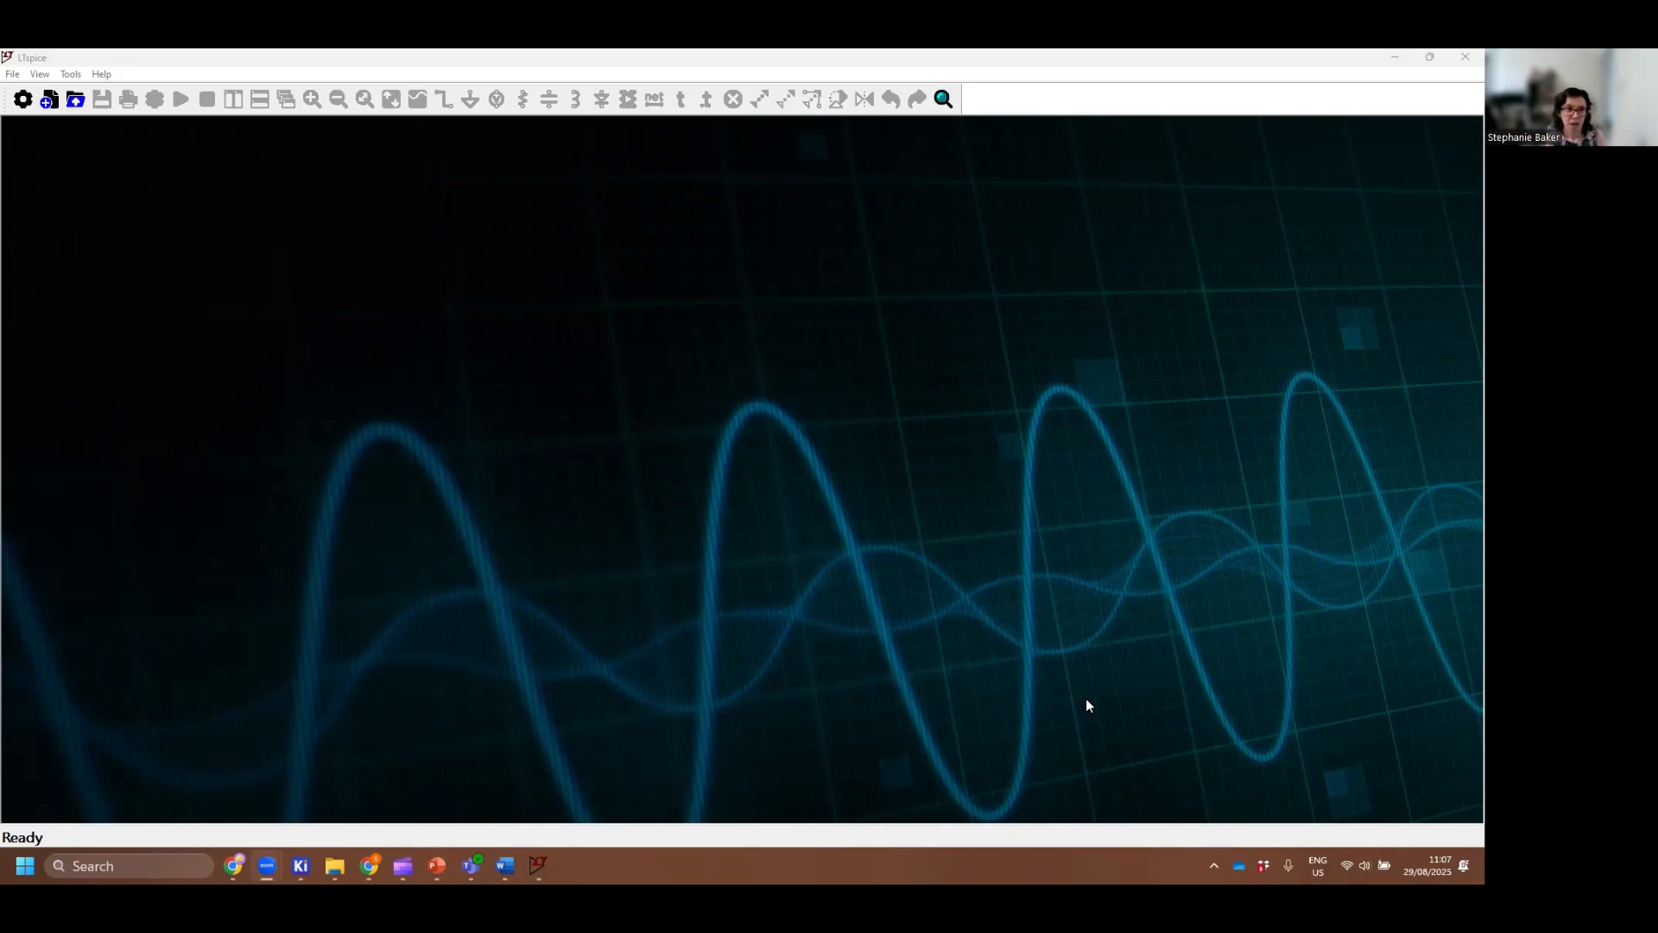
Create a new blank schematic
left_click(1208, 730)
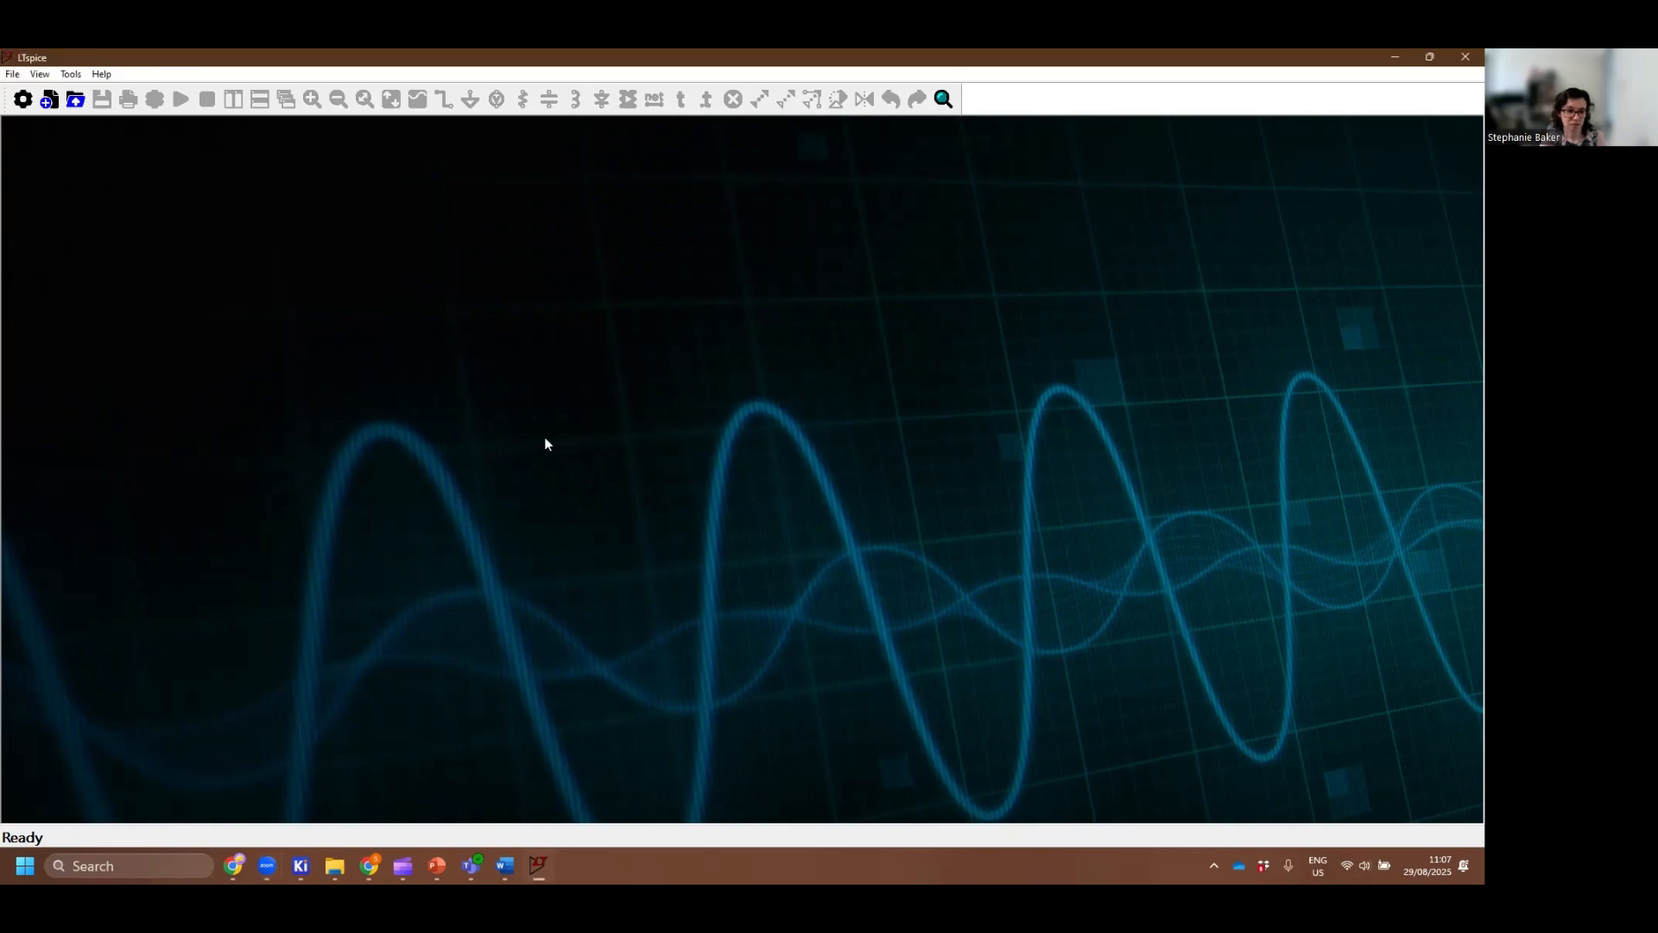
left_click(12, 74)
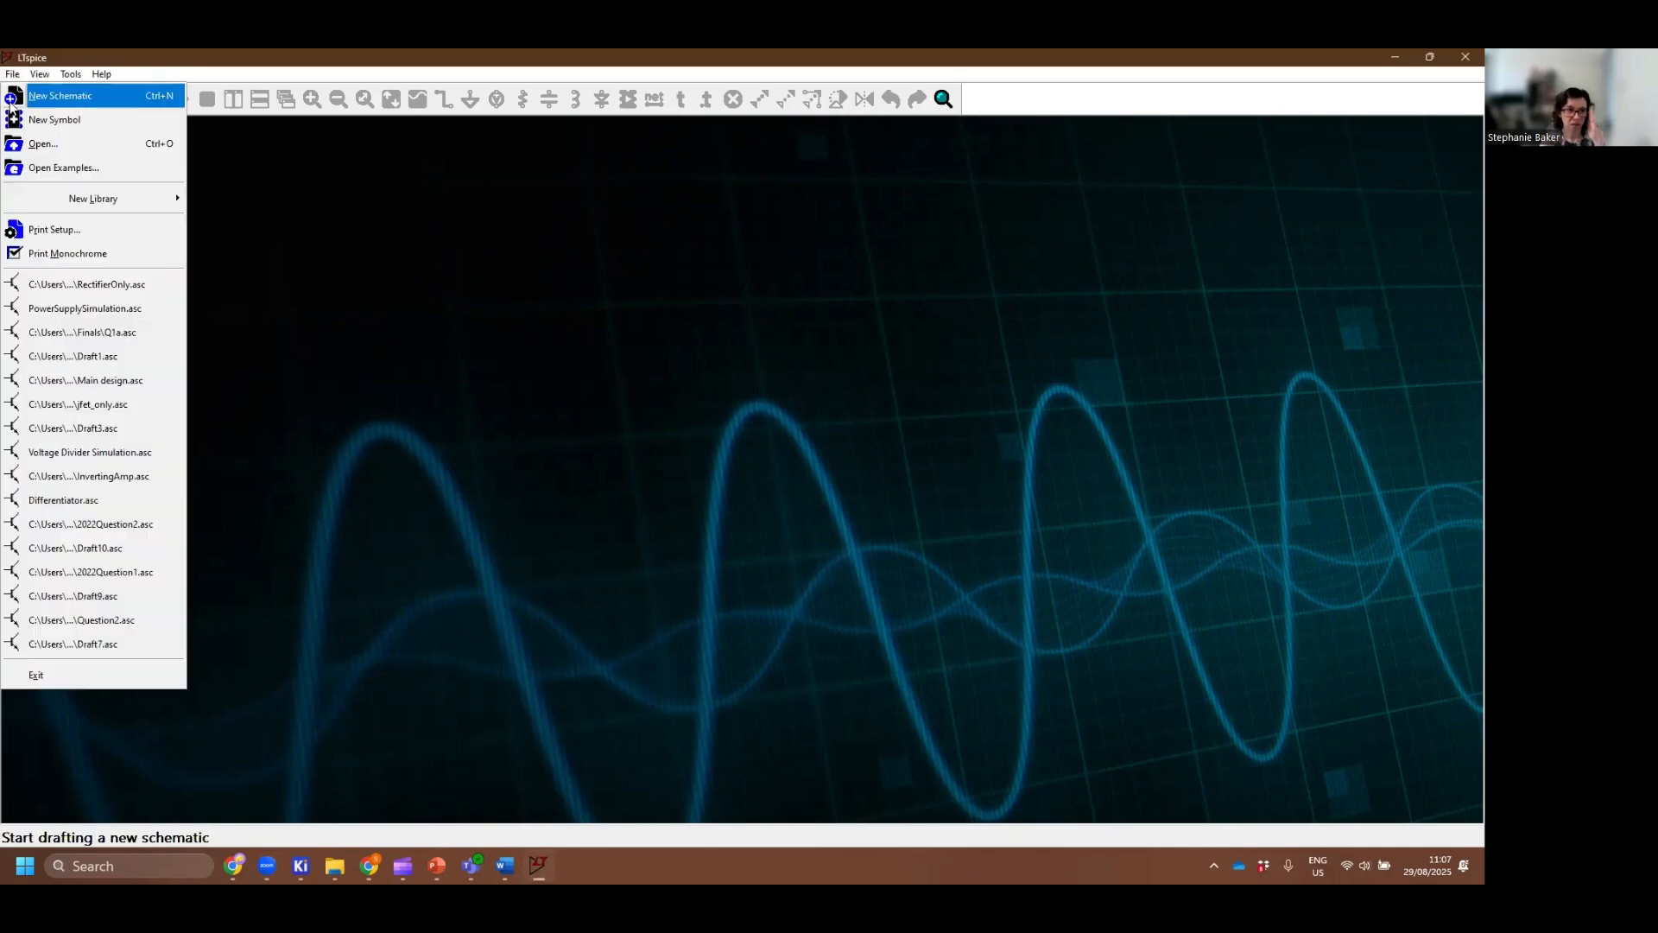
left_click(12, 97)
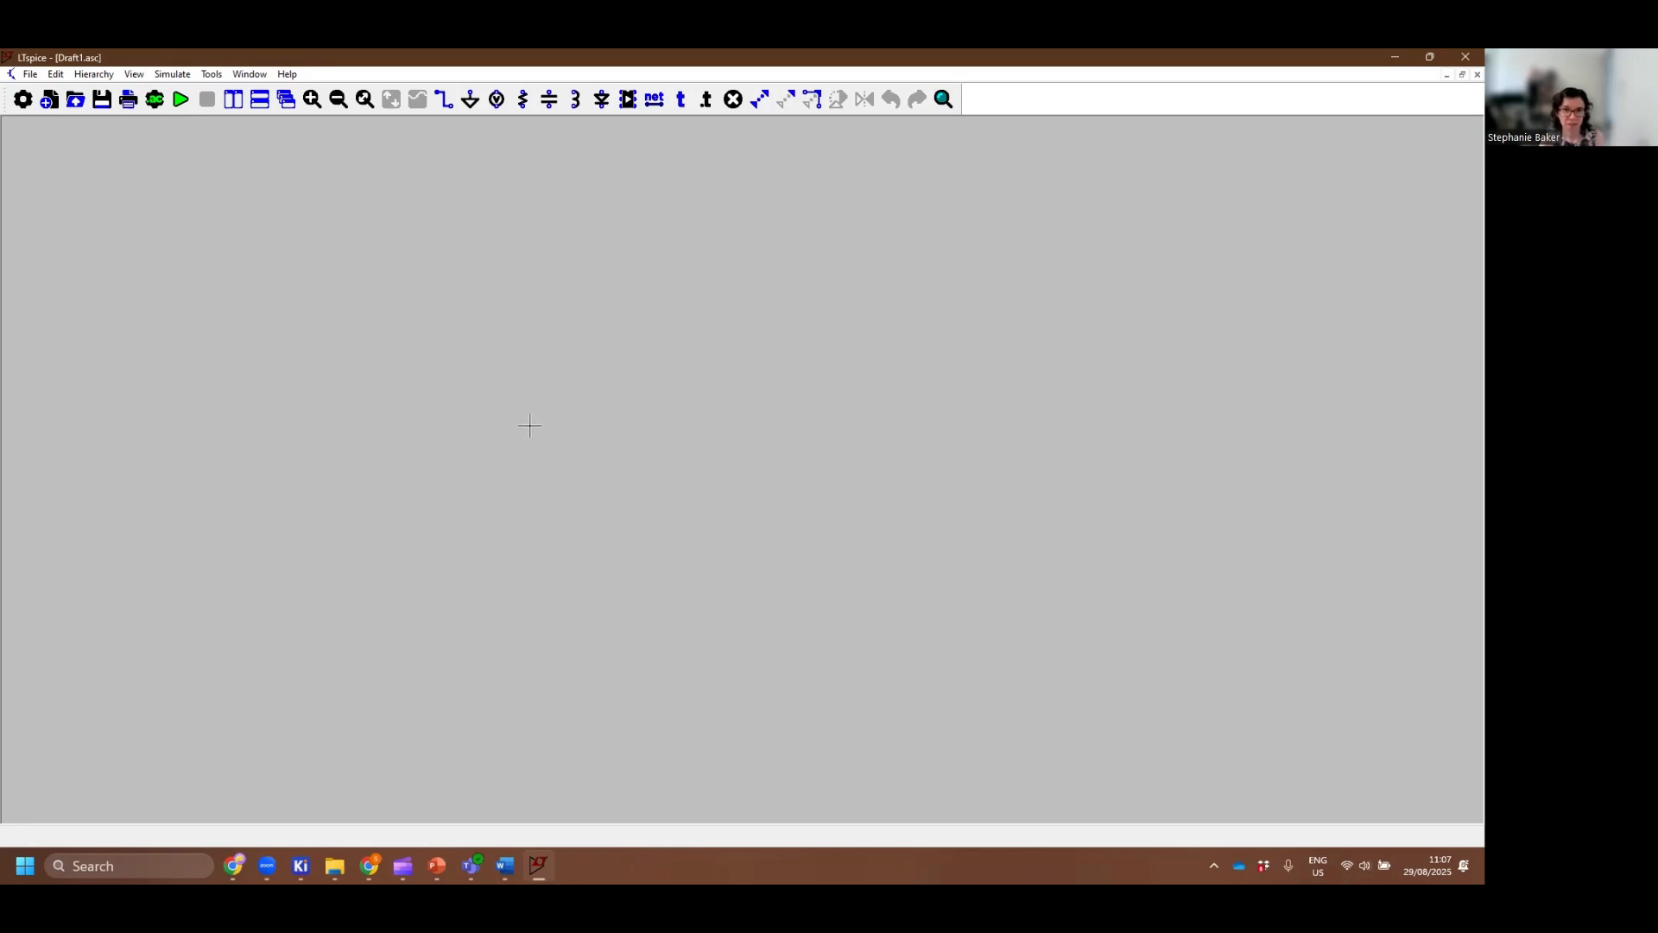
Examine the available file, editing and simulation commands, and the component library's OpAmps category and npn transistor entry
left_click(32, 76)
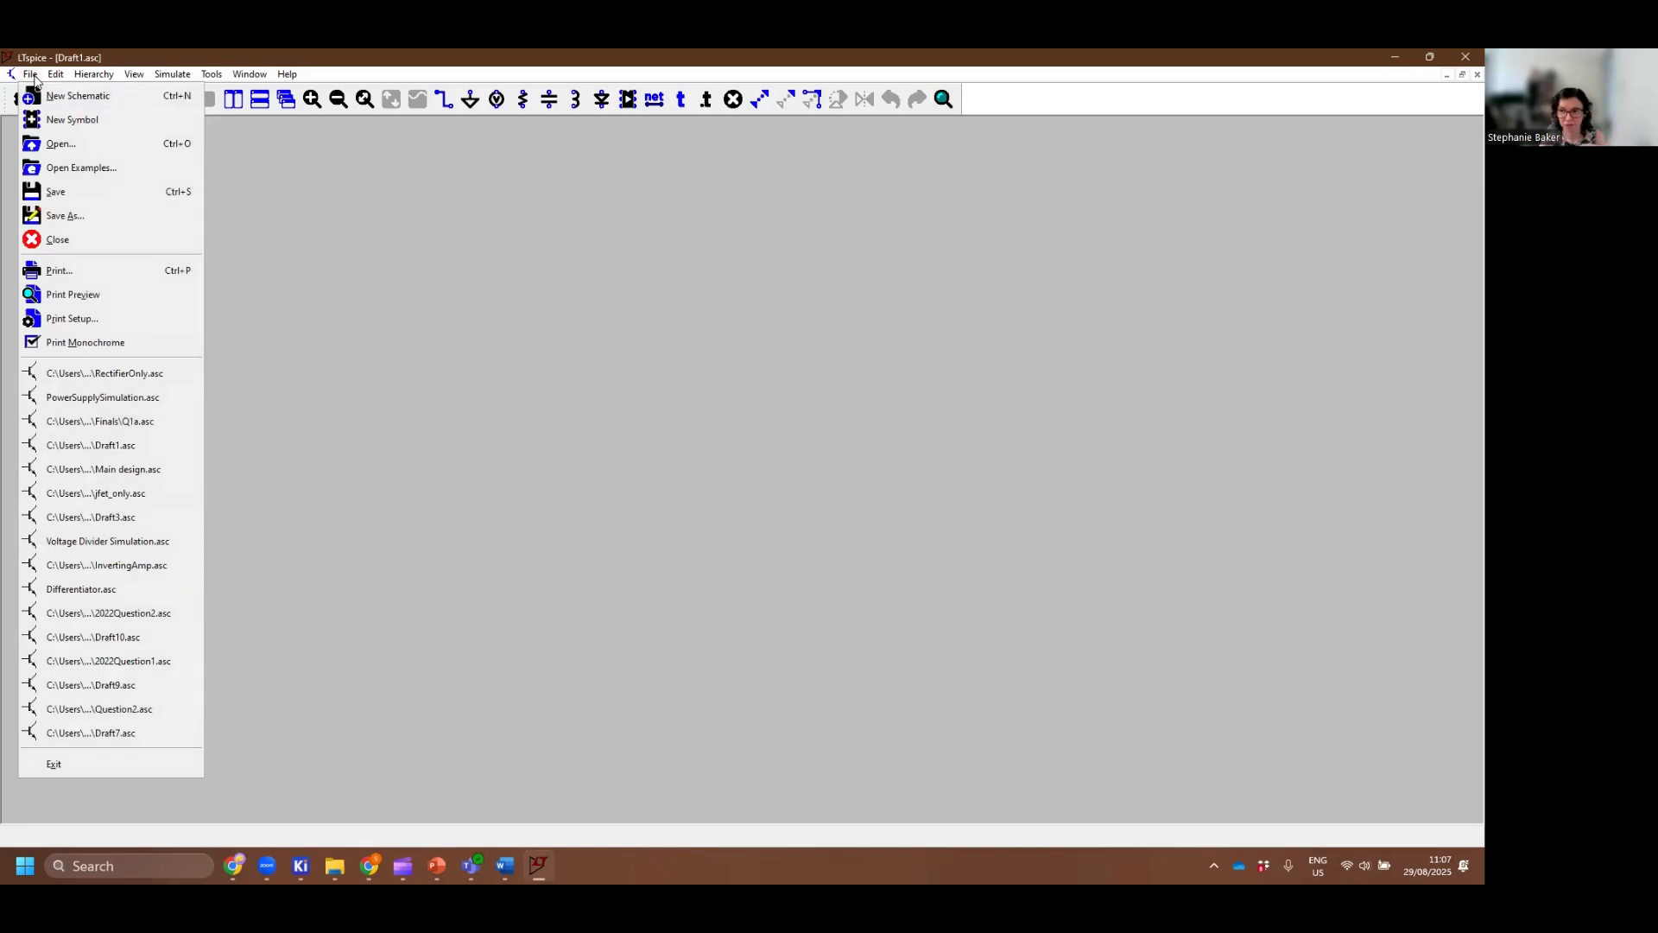
mouse_move(56, 74)
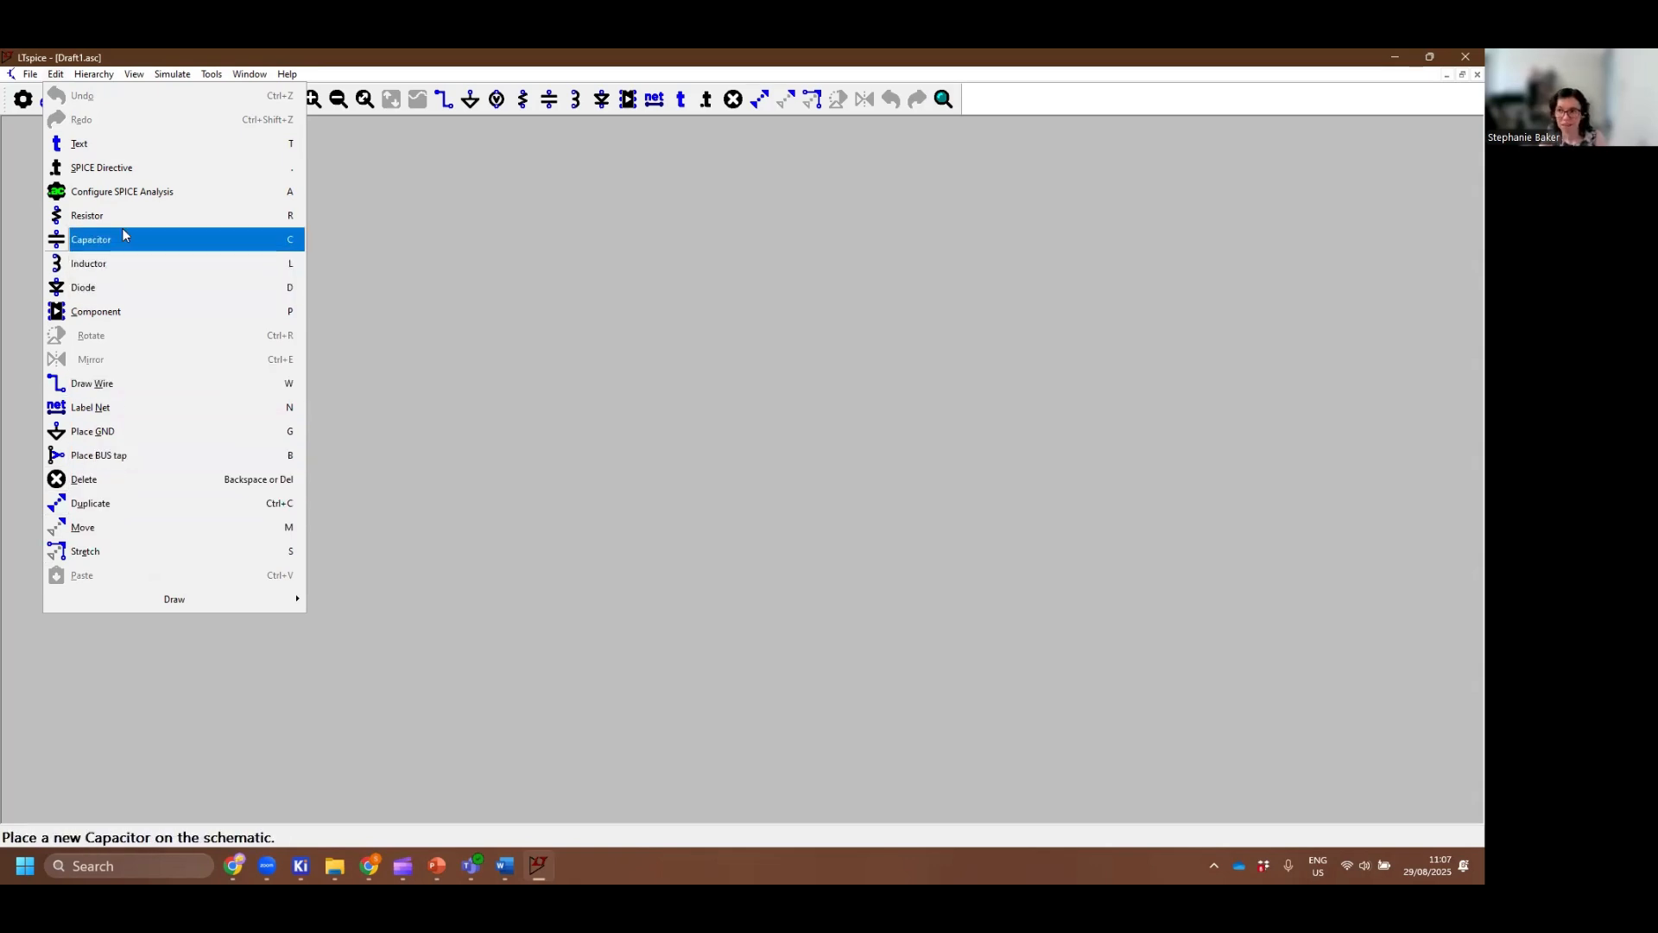
left_click(634, 65)
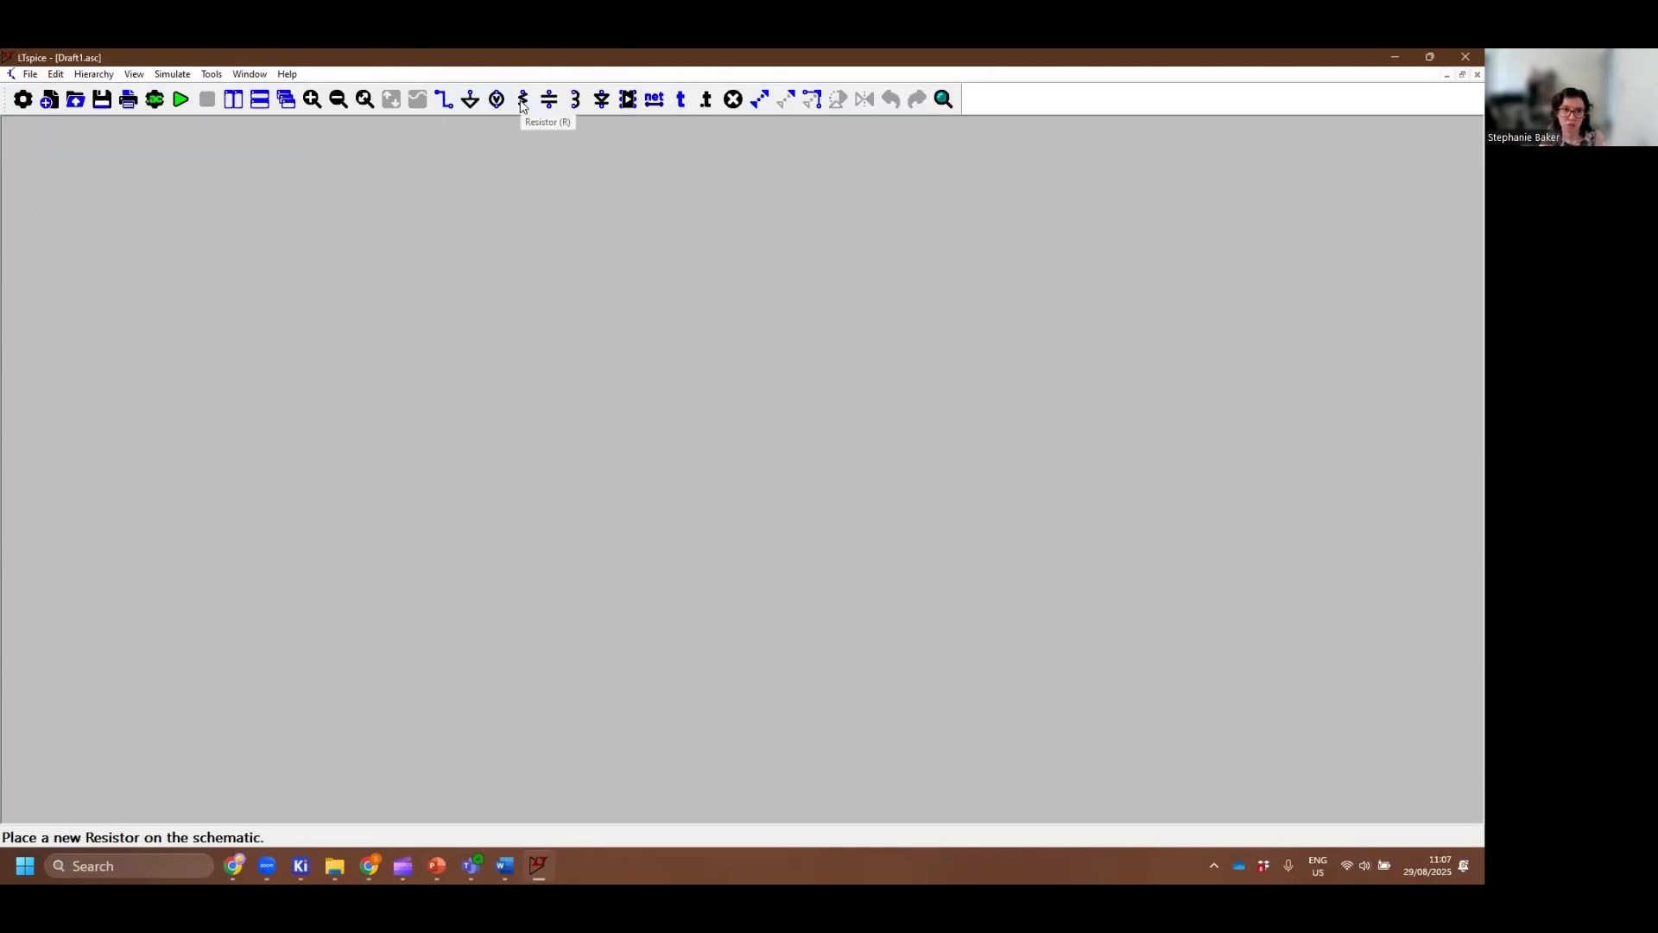
left_click(630, 101)
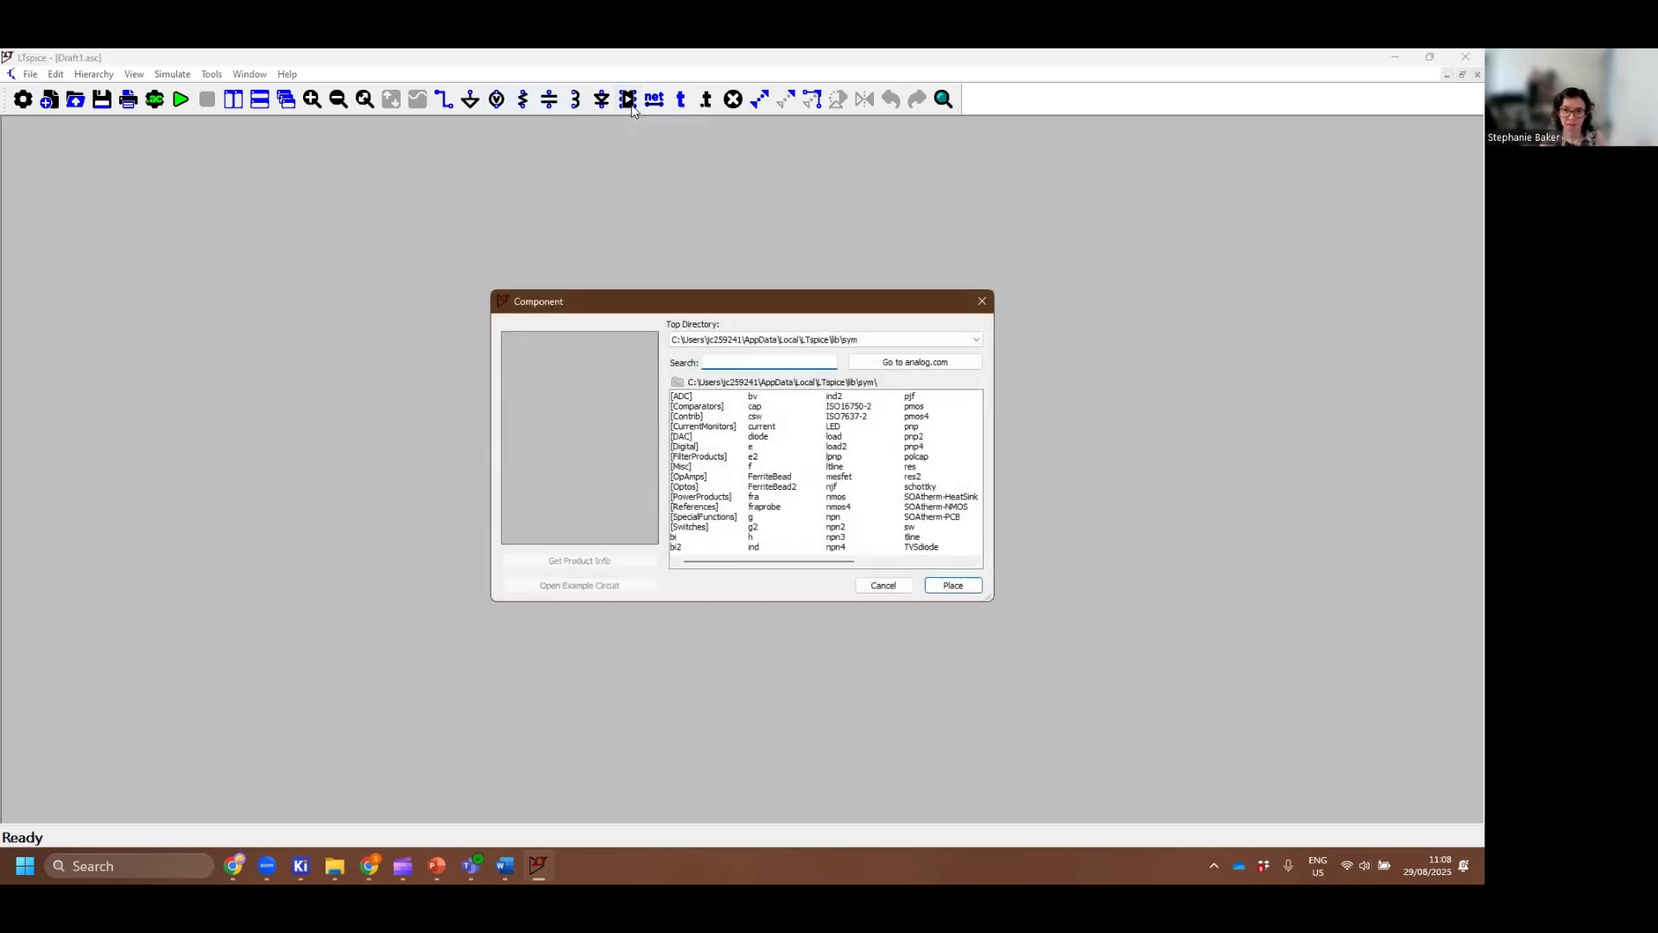
left_click(697, 477)
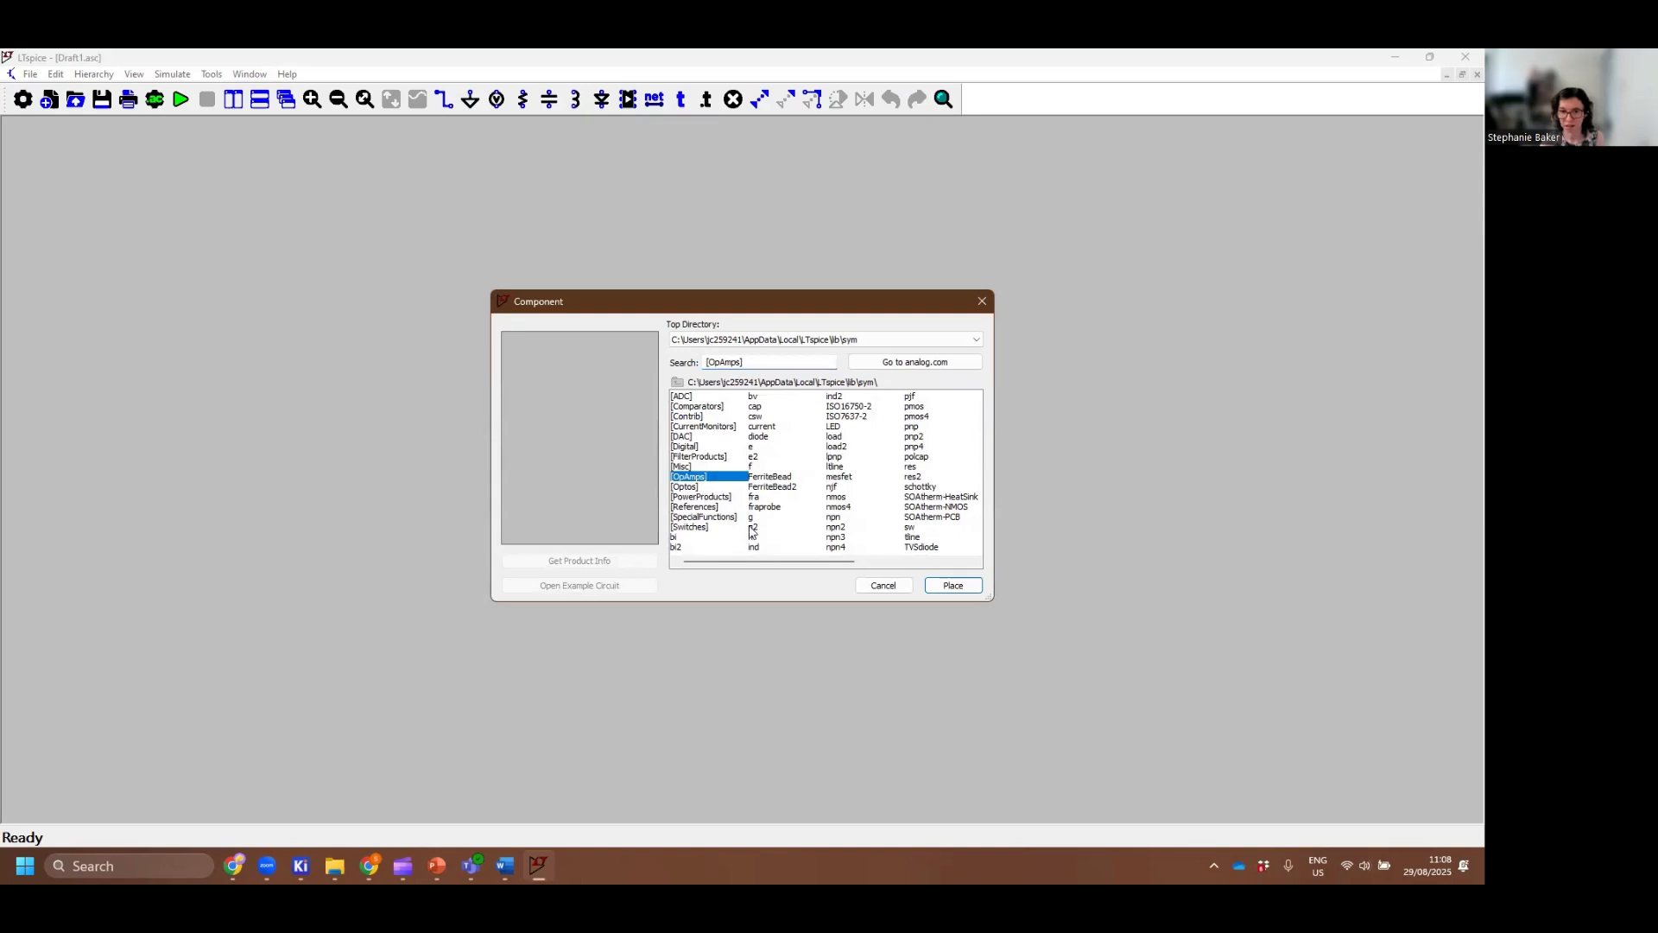
left_click(836, 519)
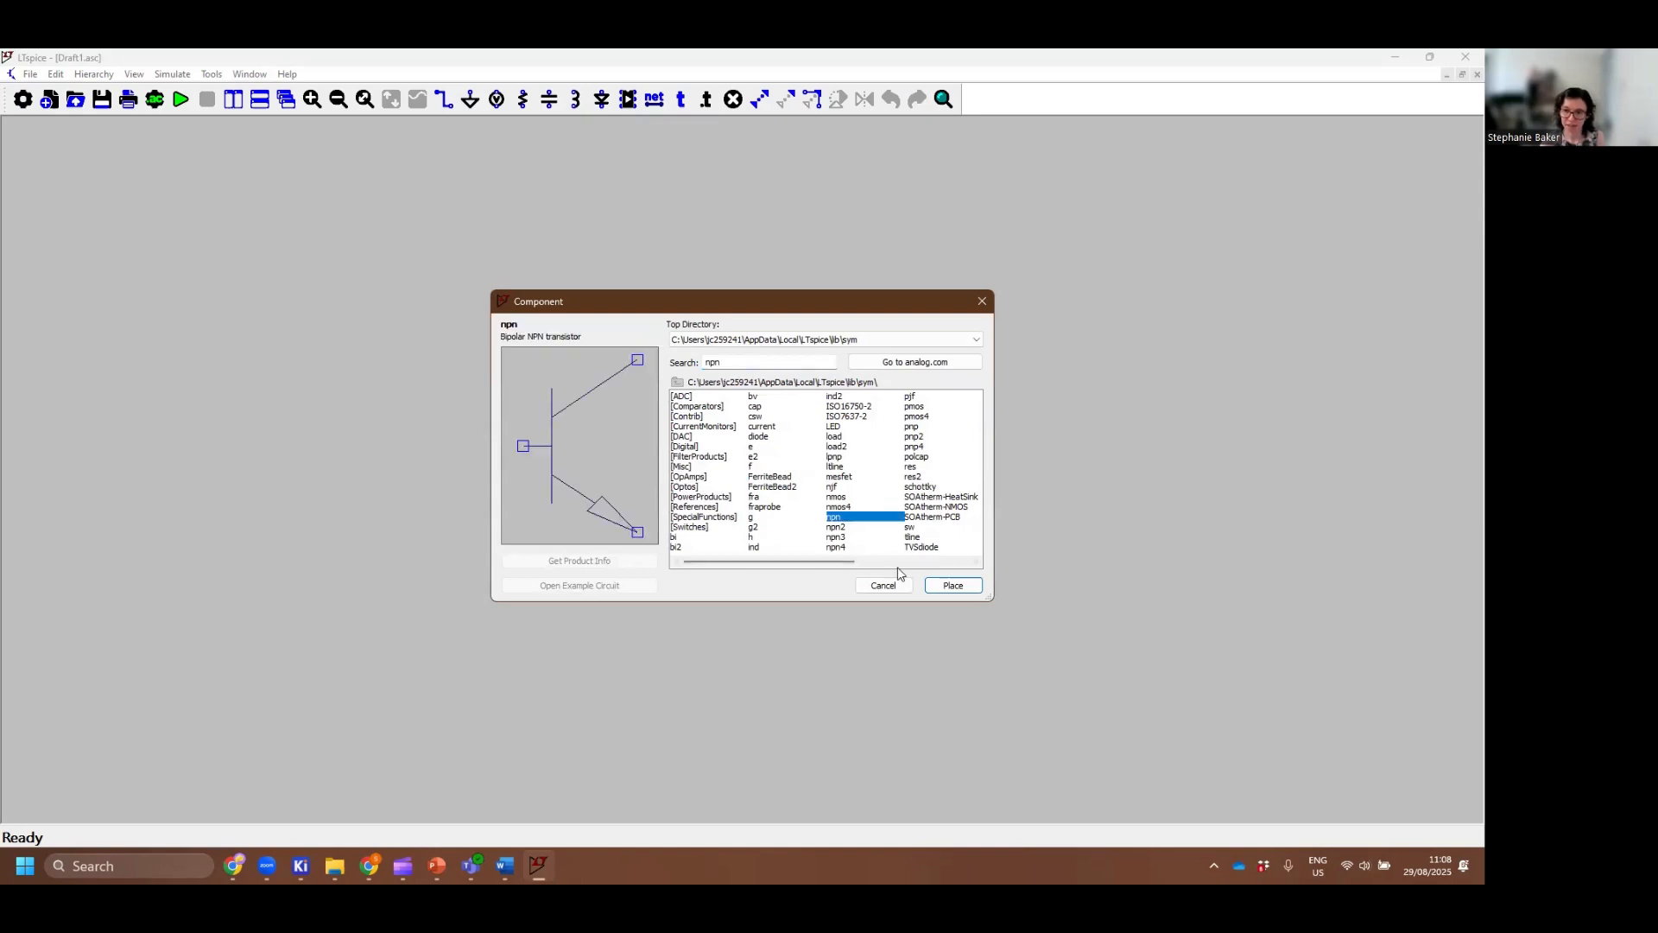
left_click(982, 302)
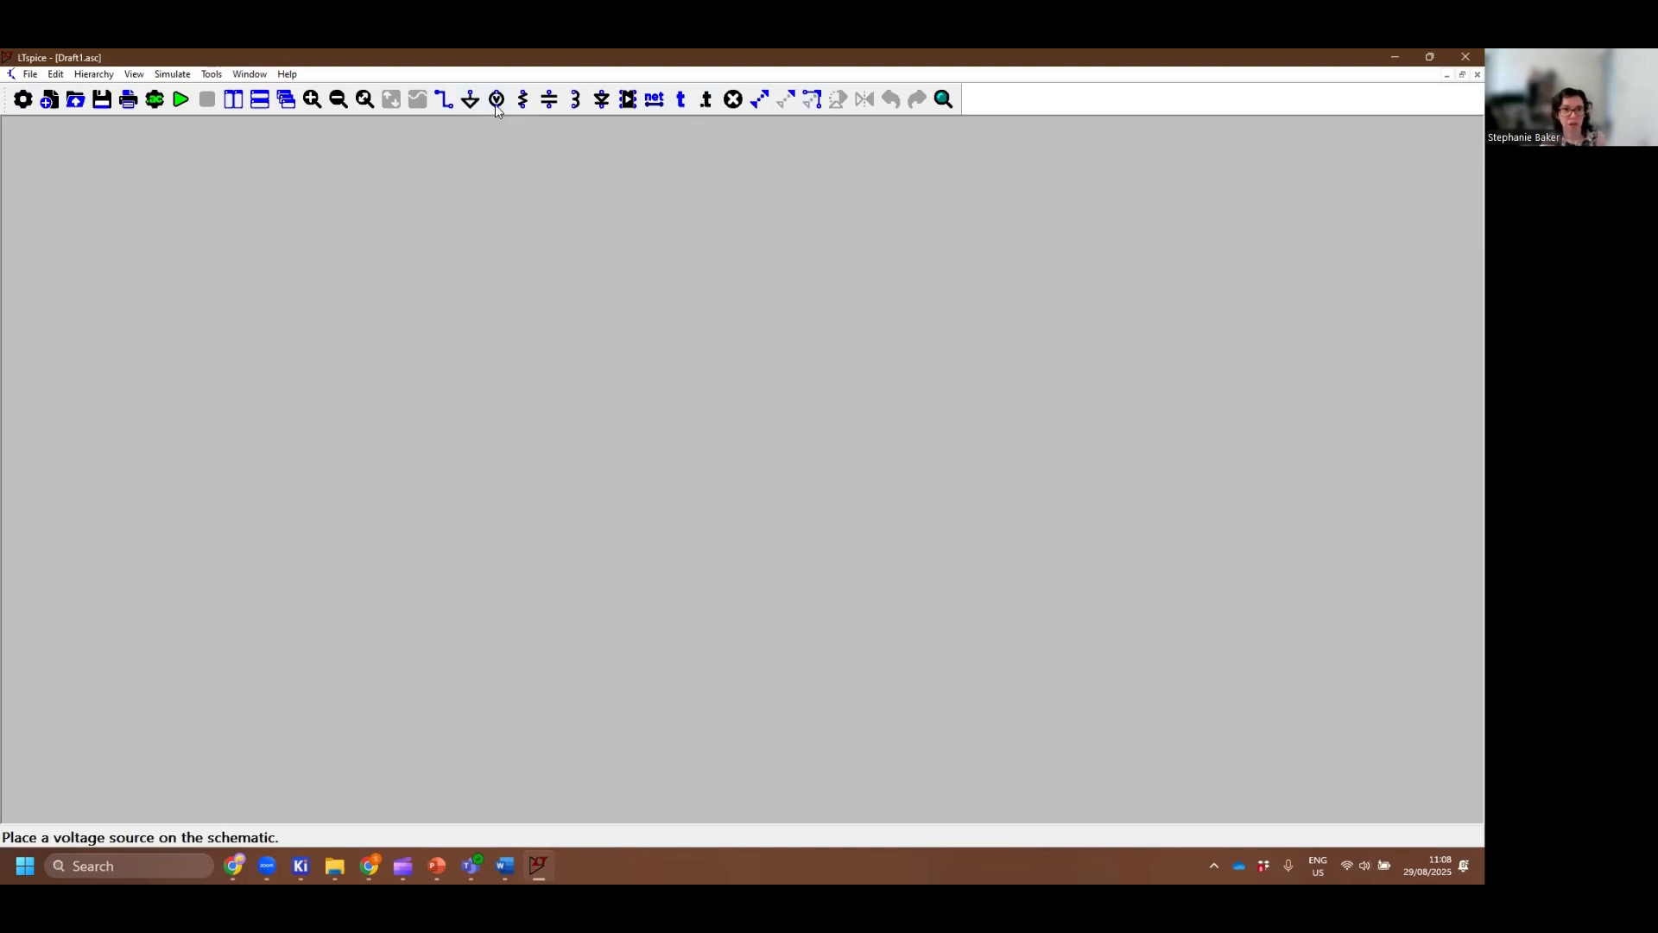
left_click(161, 76)
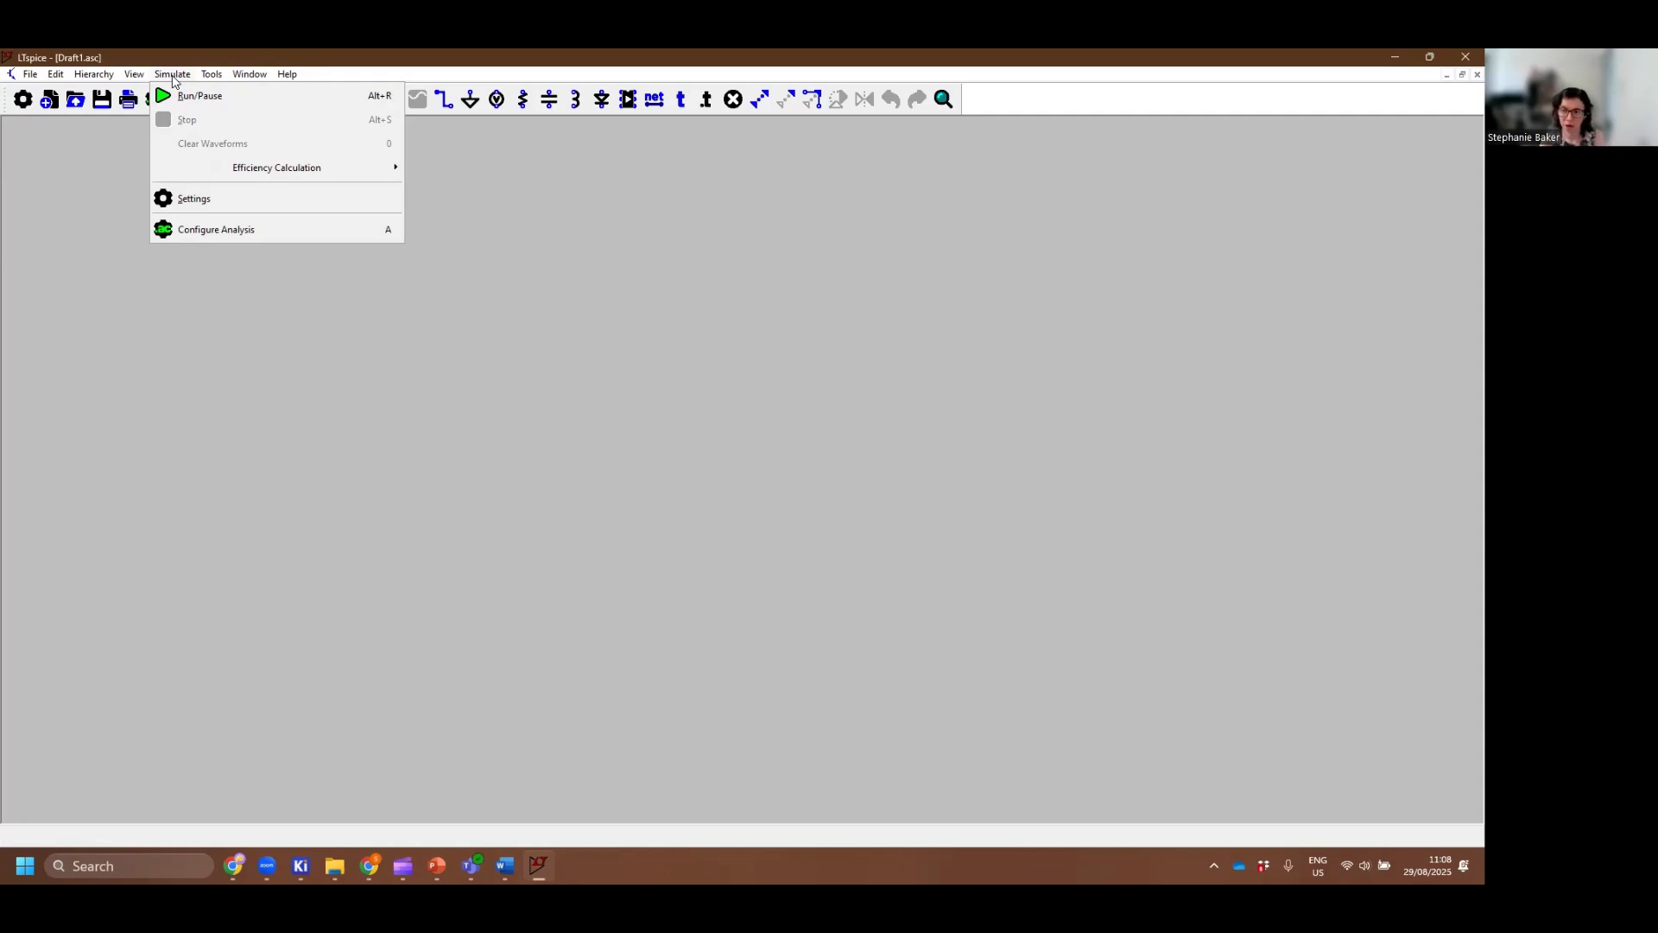
left_click(489, 321)
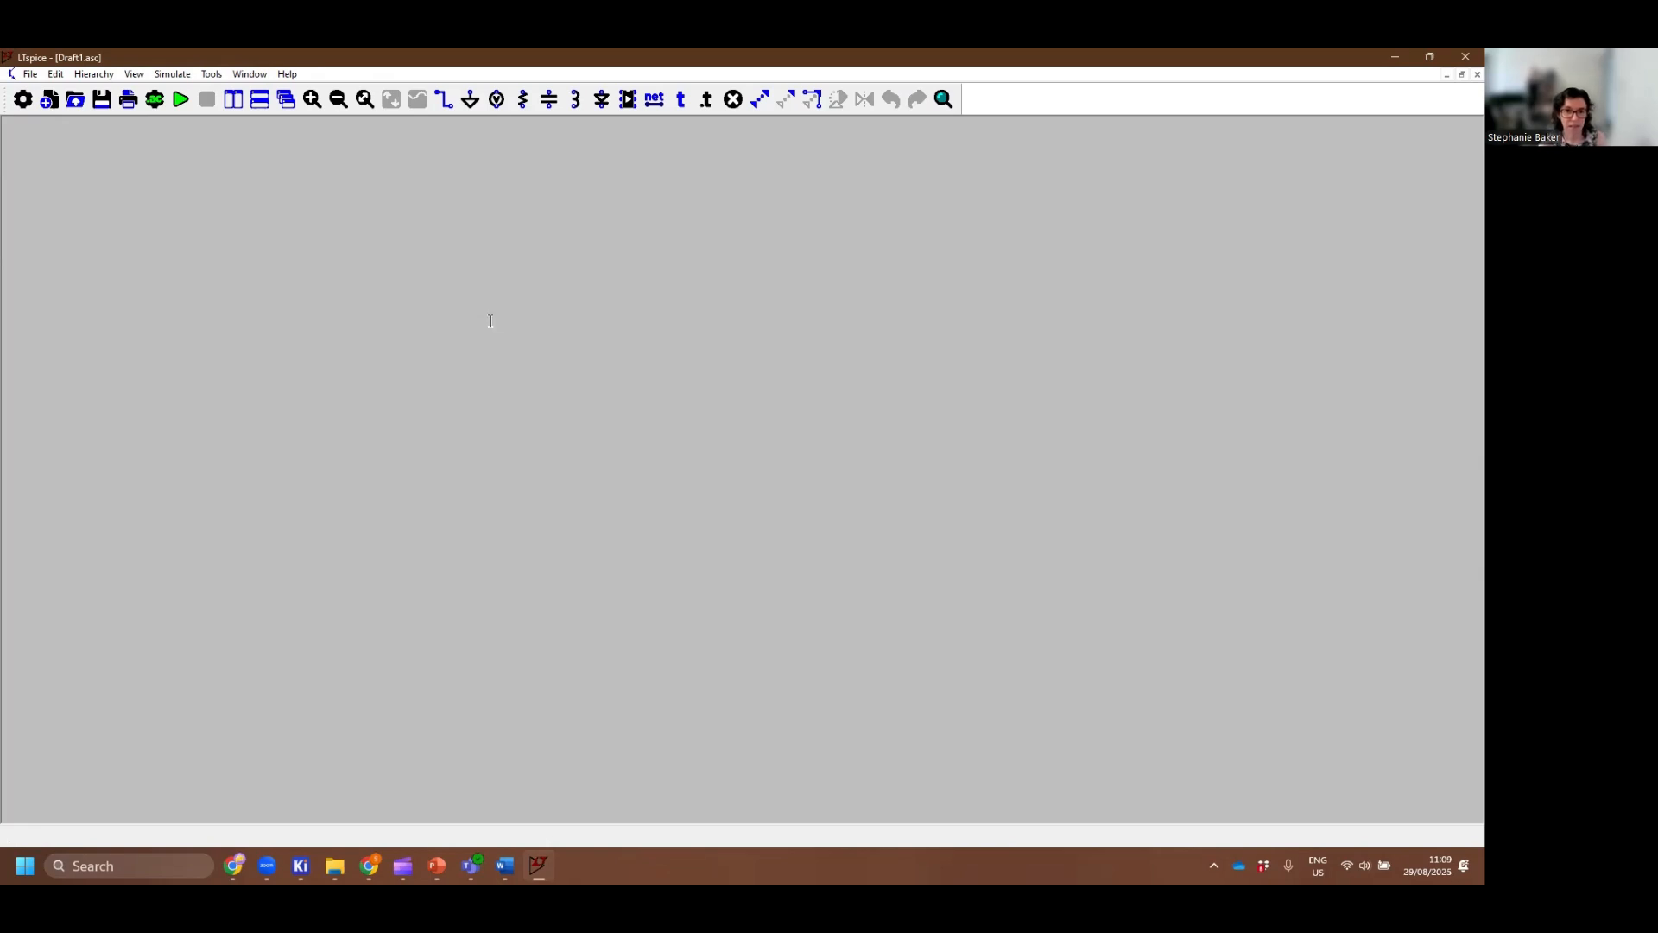
Place one voltage source on the empty schematic, upright with its positive terminal at the top
left_click(497, 100)
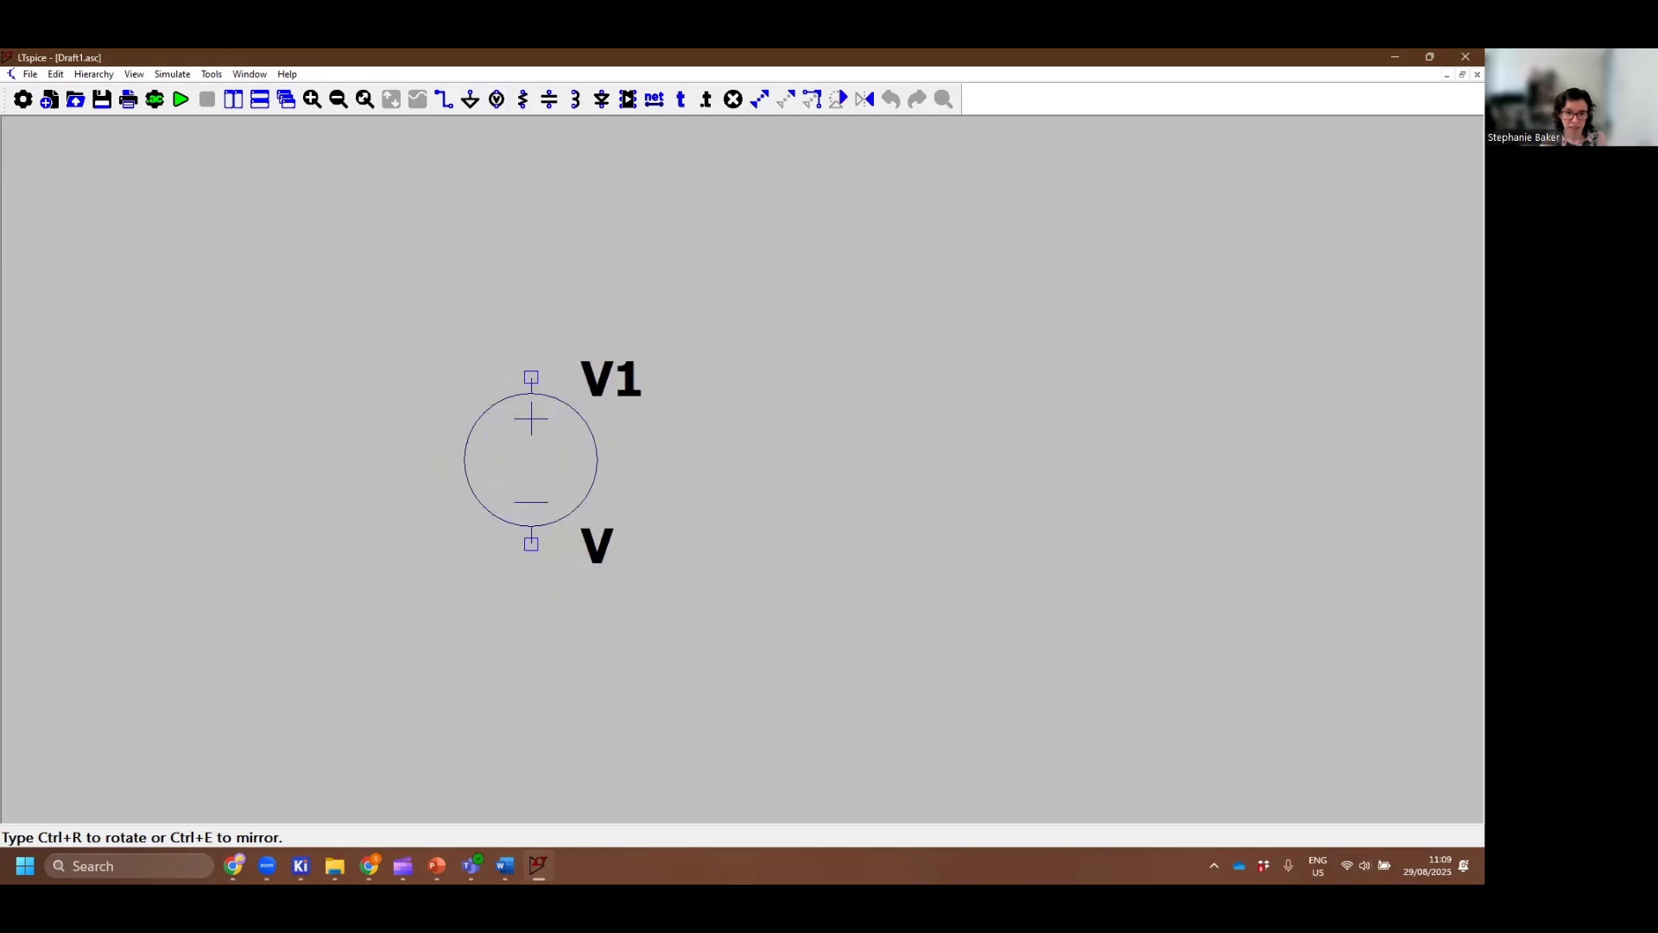
left_click(541, 451)
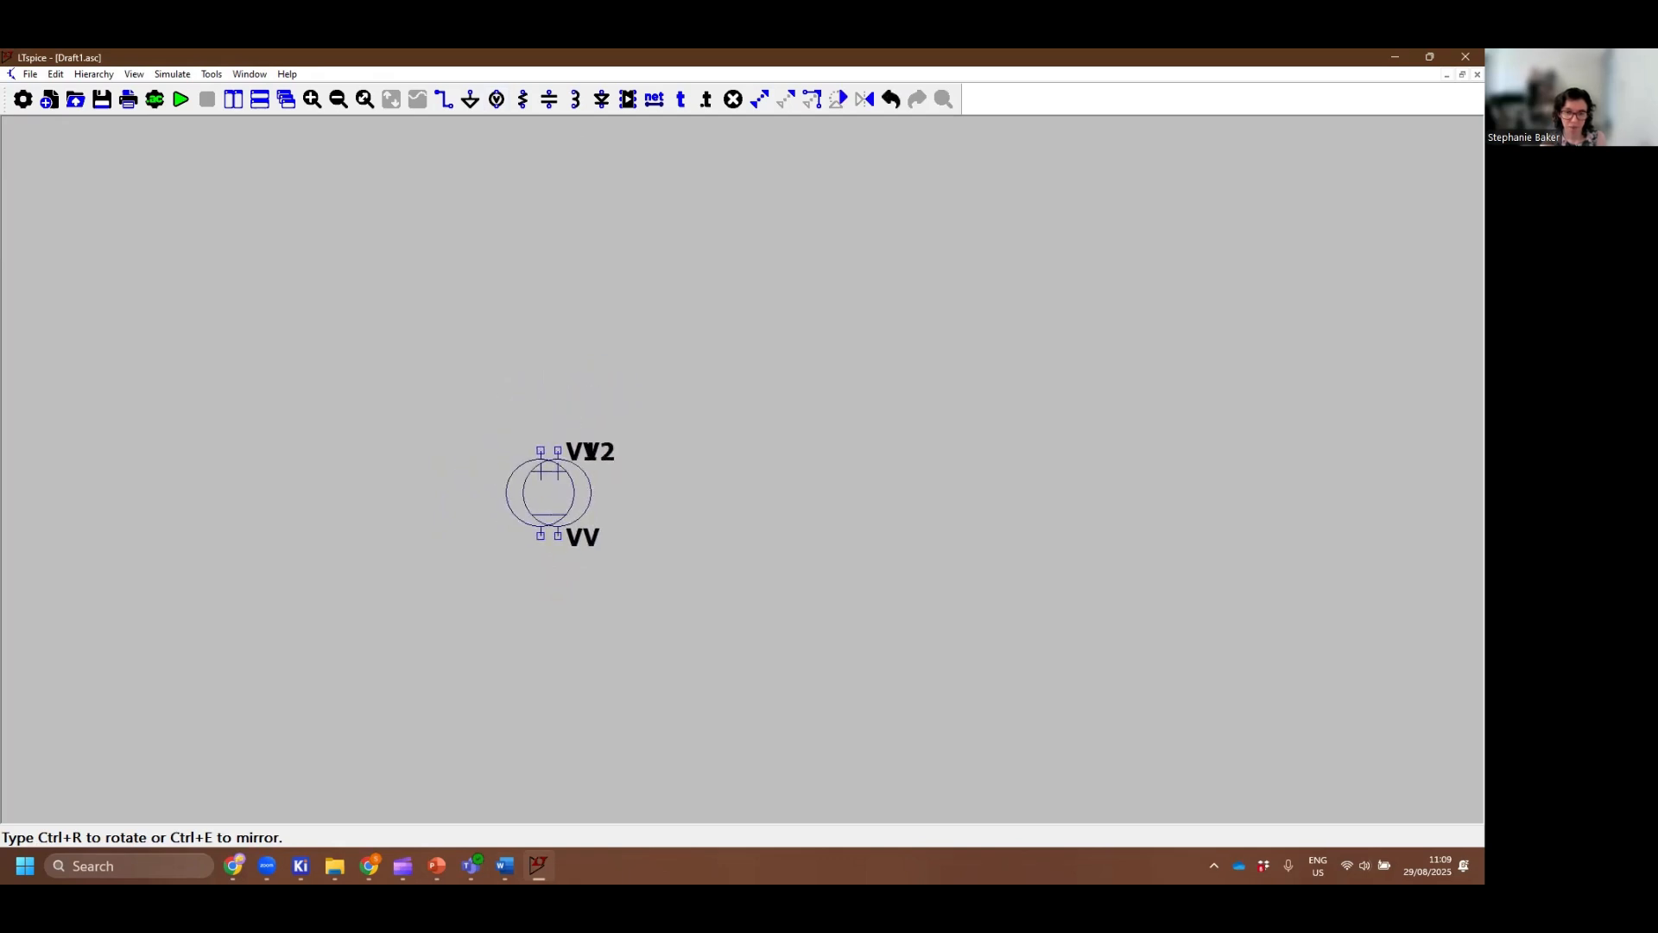
key("Escape")
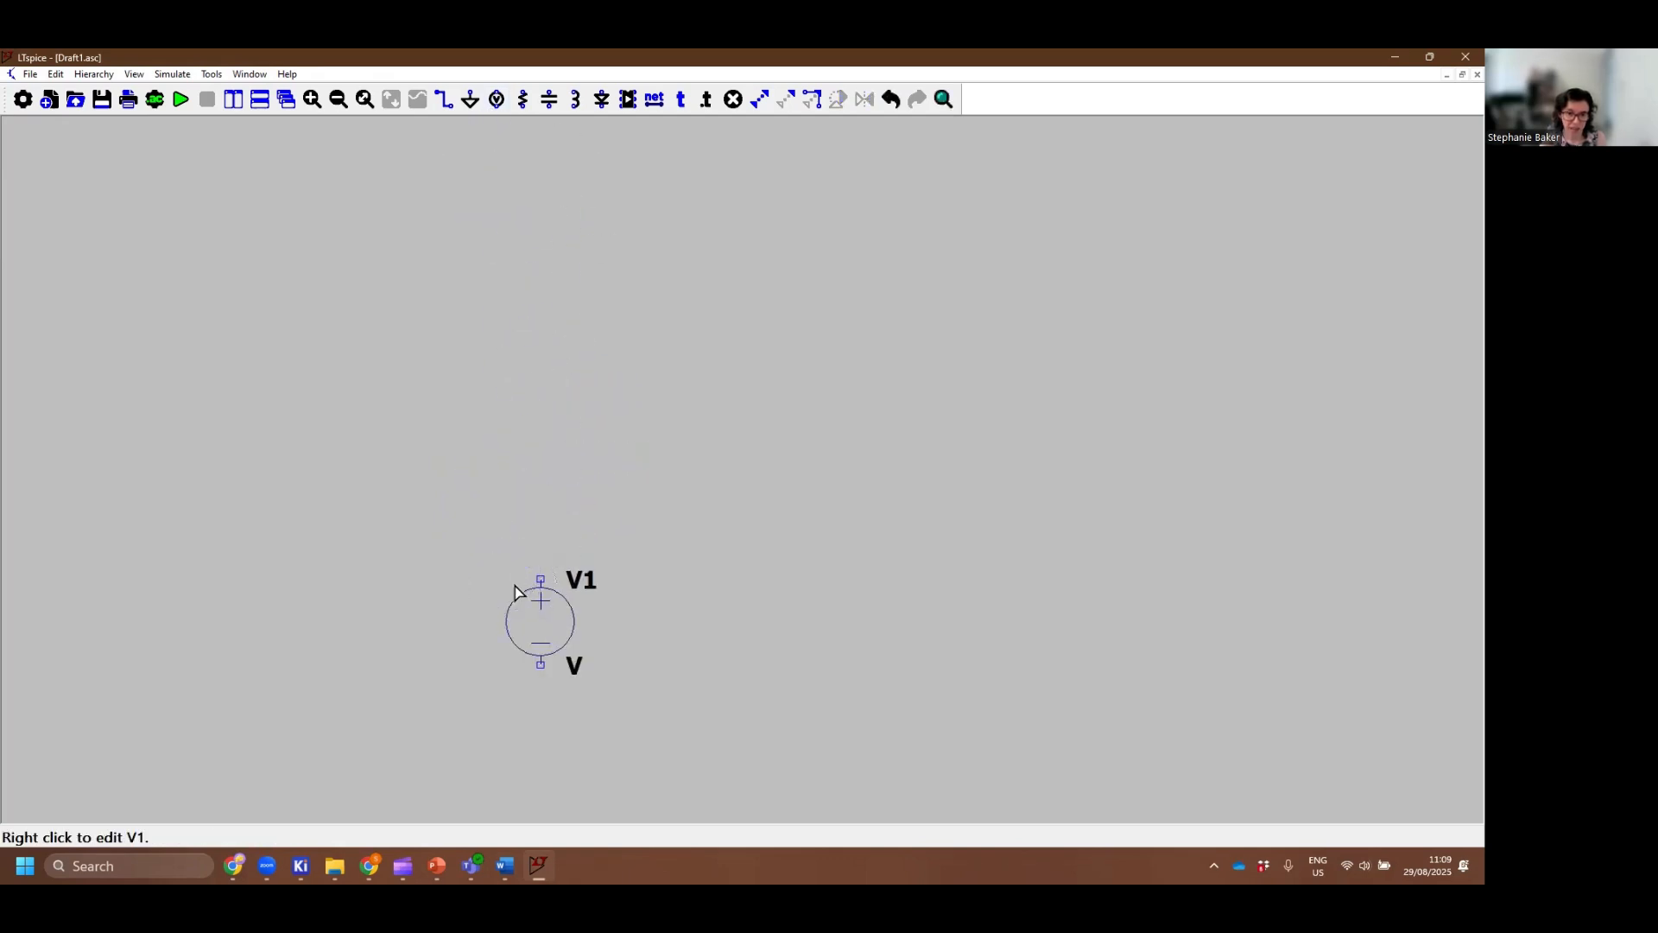
right_click(646, 573)
left_click_drag(652, 659, 642, 551)
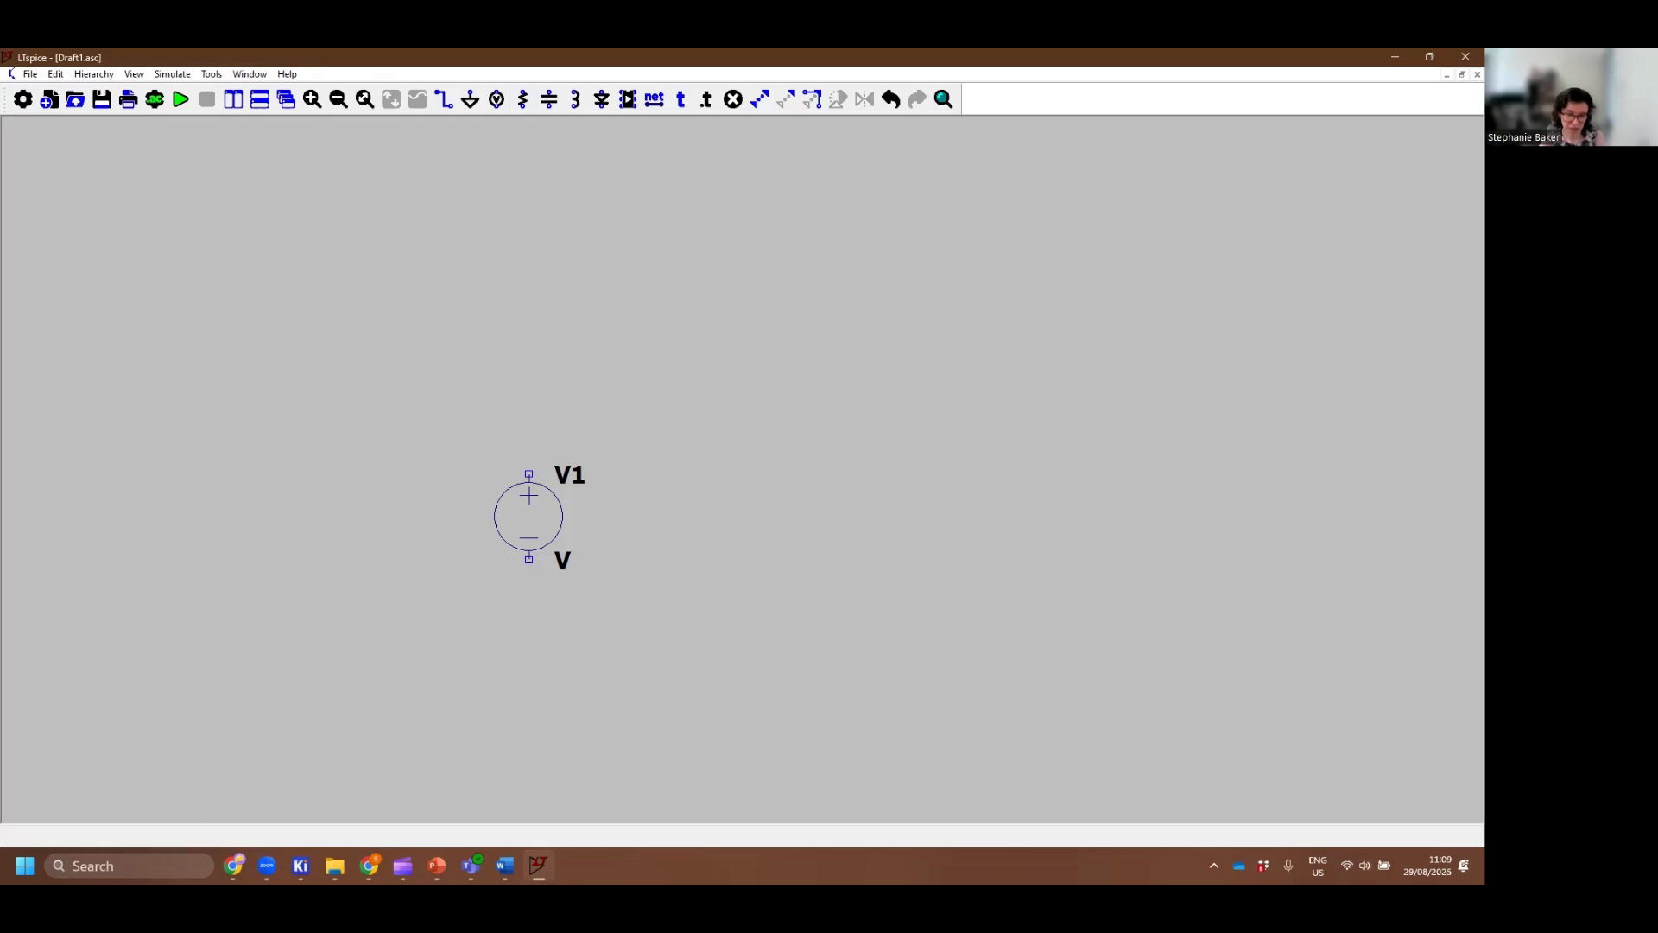
Place two vertical resistors, one above the other, to the right of the voltage source
key("r")
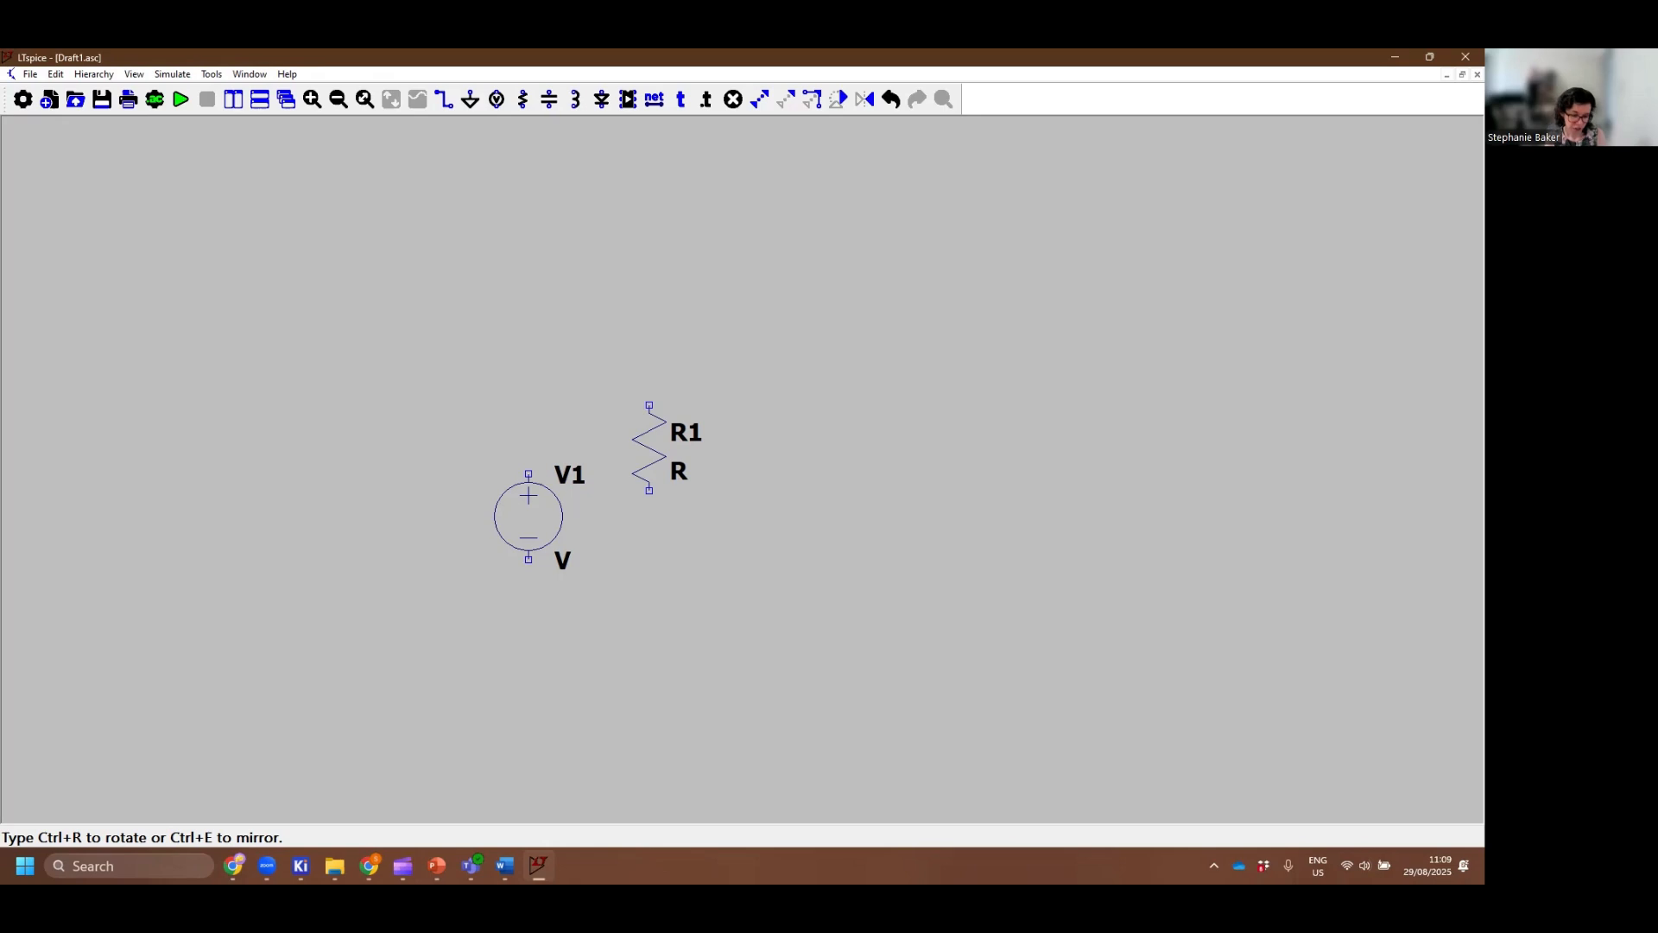
key("ctrl+r")
key("ctrl+r")
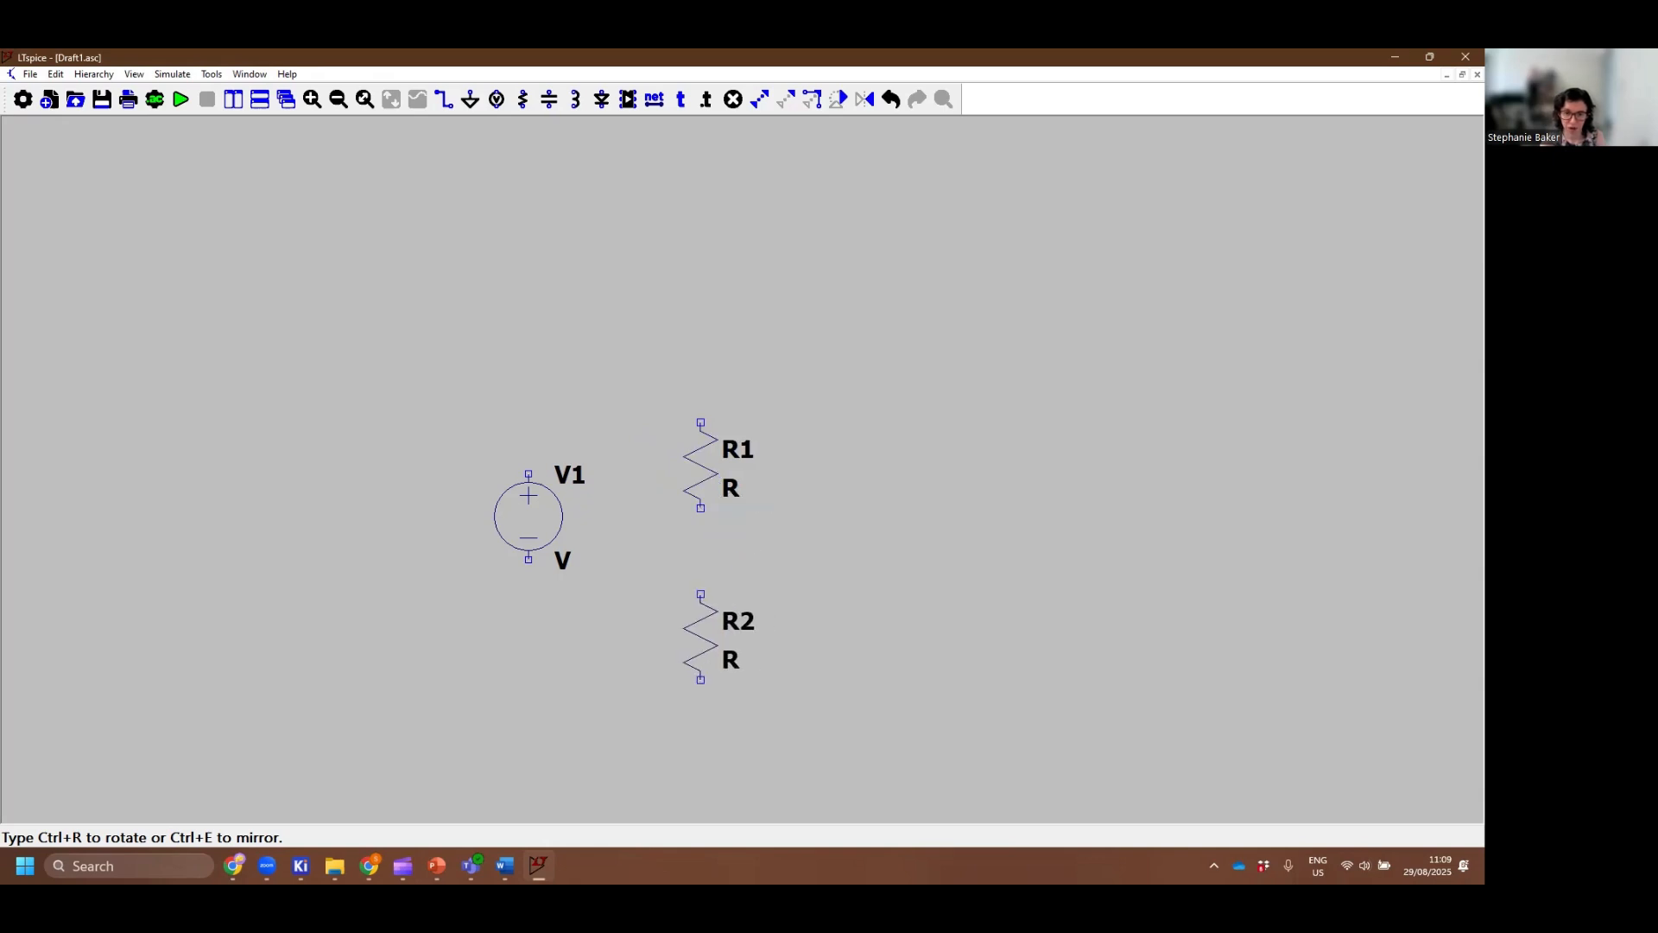
left_click(701, 637)
key("Escape")
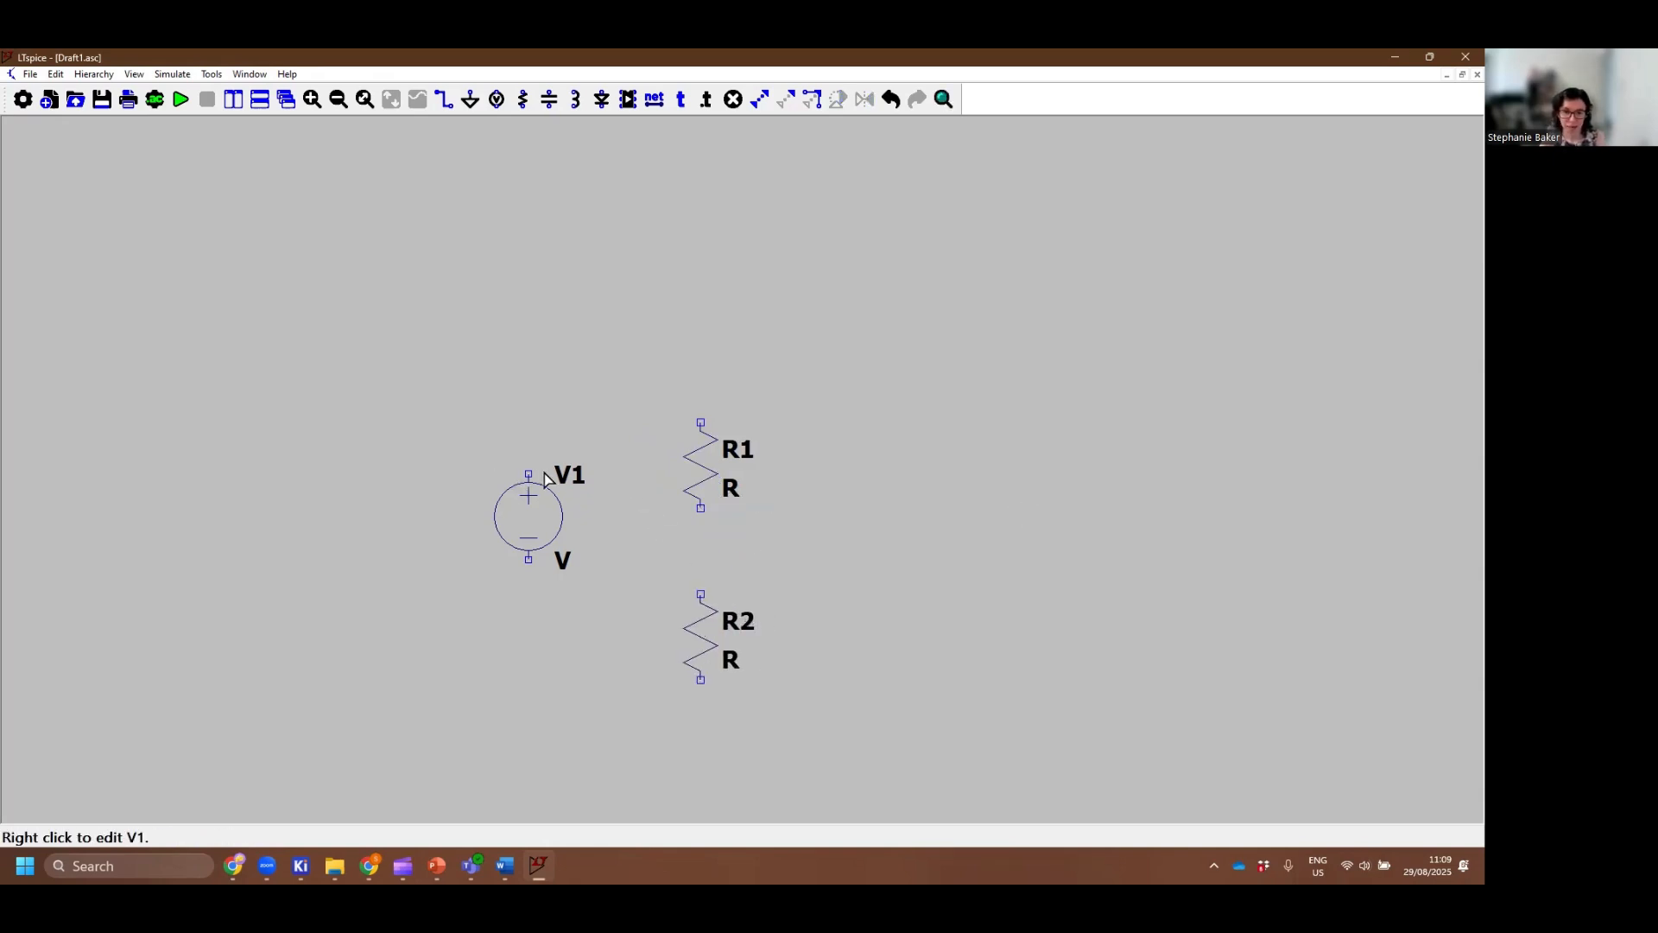
Wire the voltage source's positive terminal up and across to the upper end of resistor R1
left_click_drag(931, 550, 923, 518)
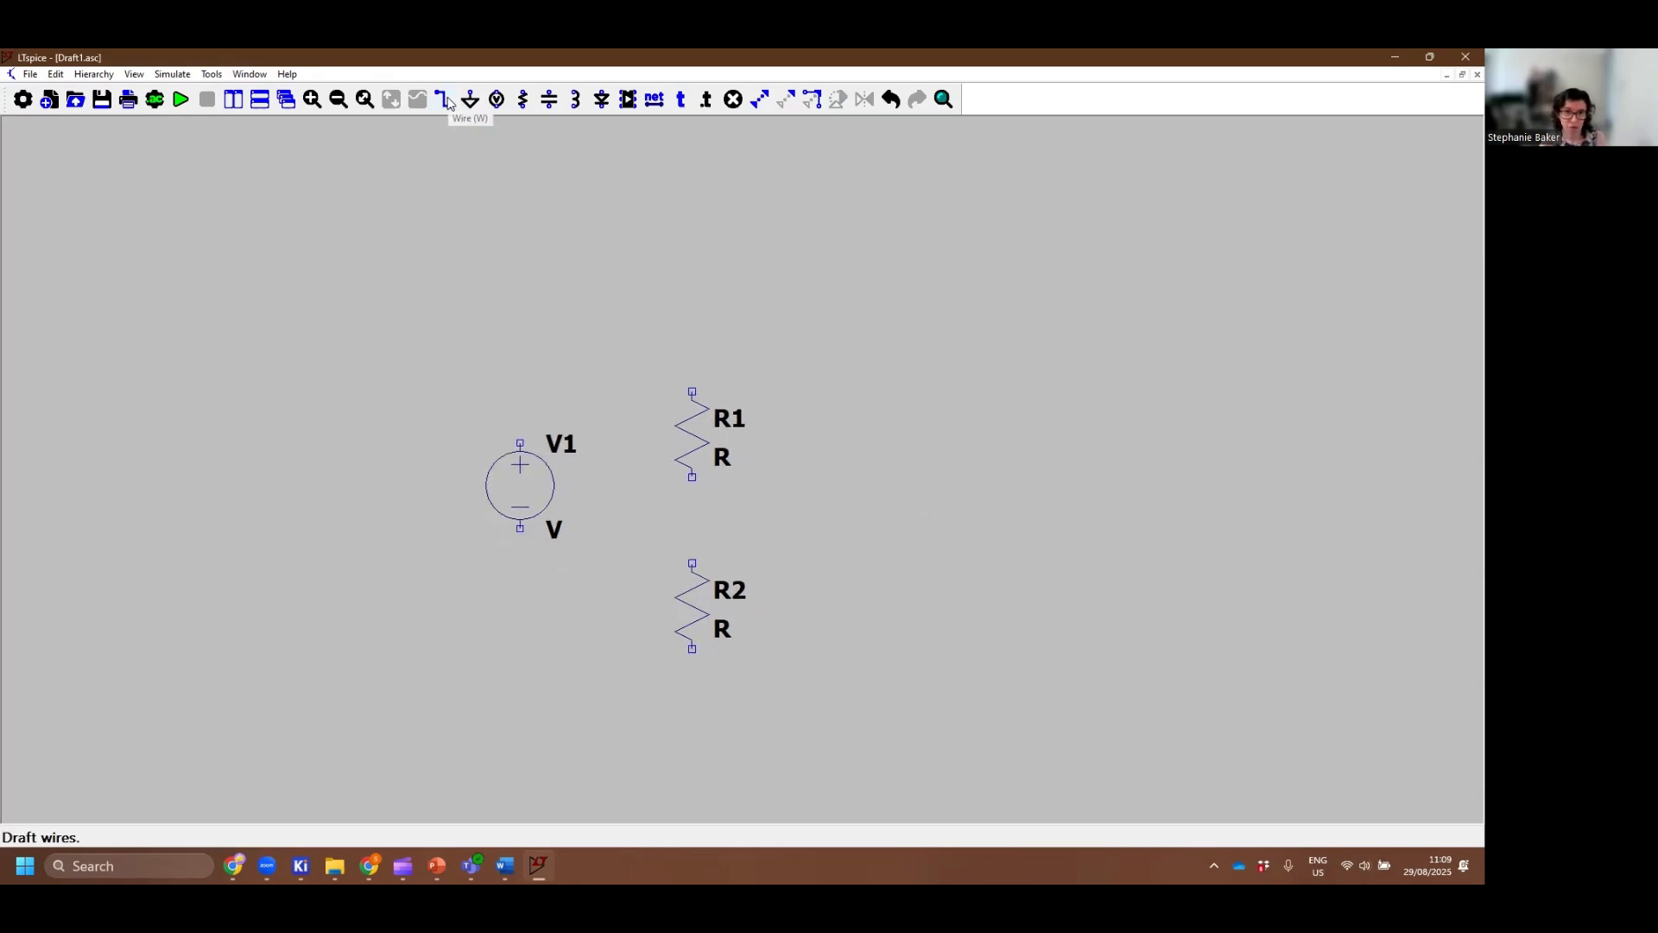
key("F3")
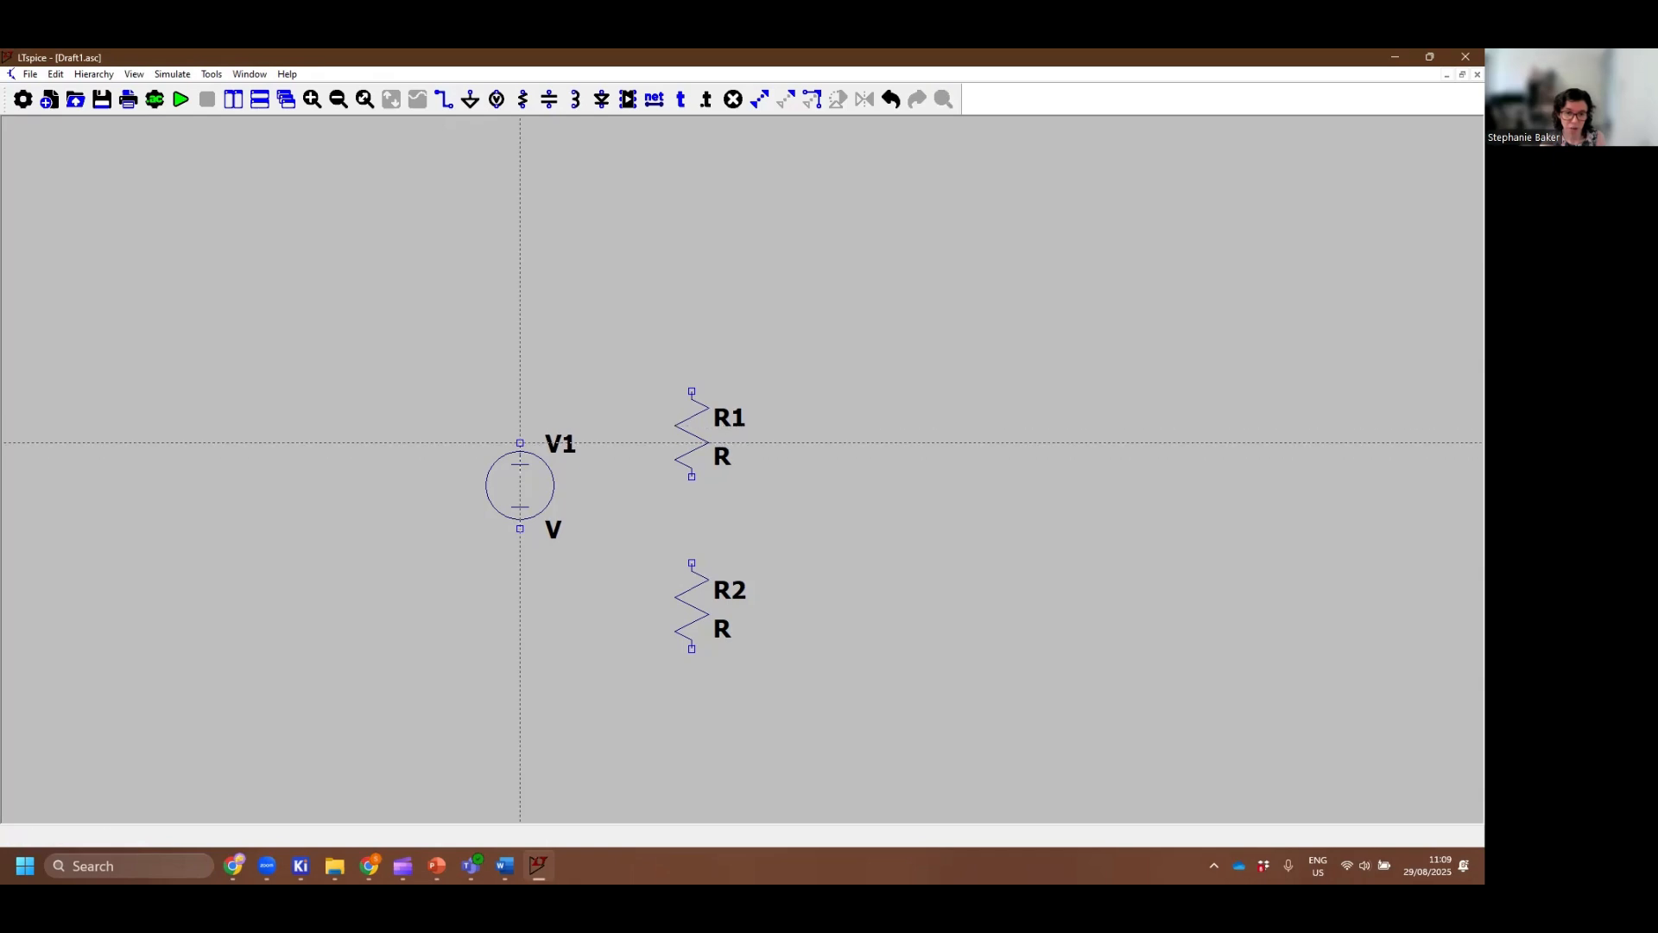
left_click(520, 443)
left_click(520, 339)
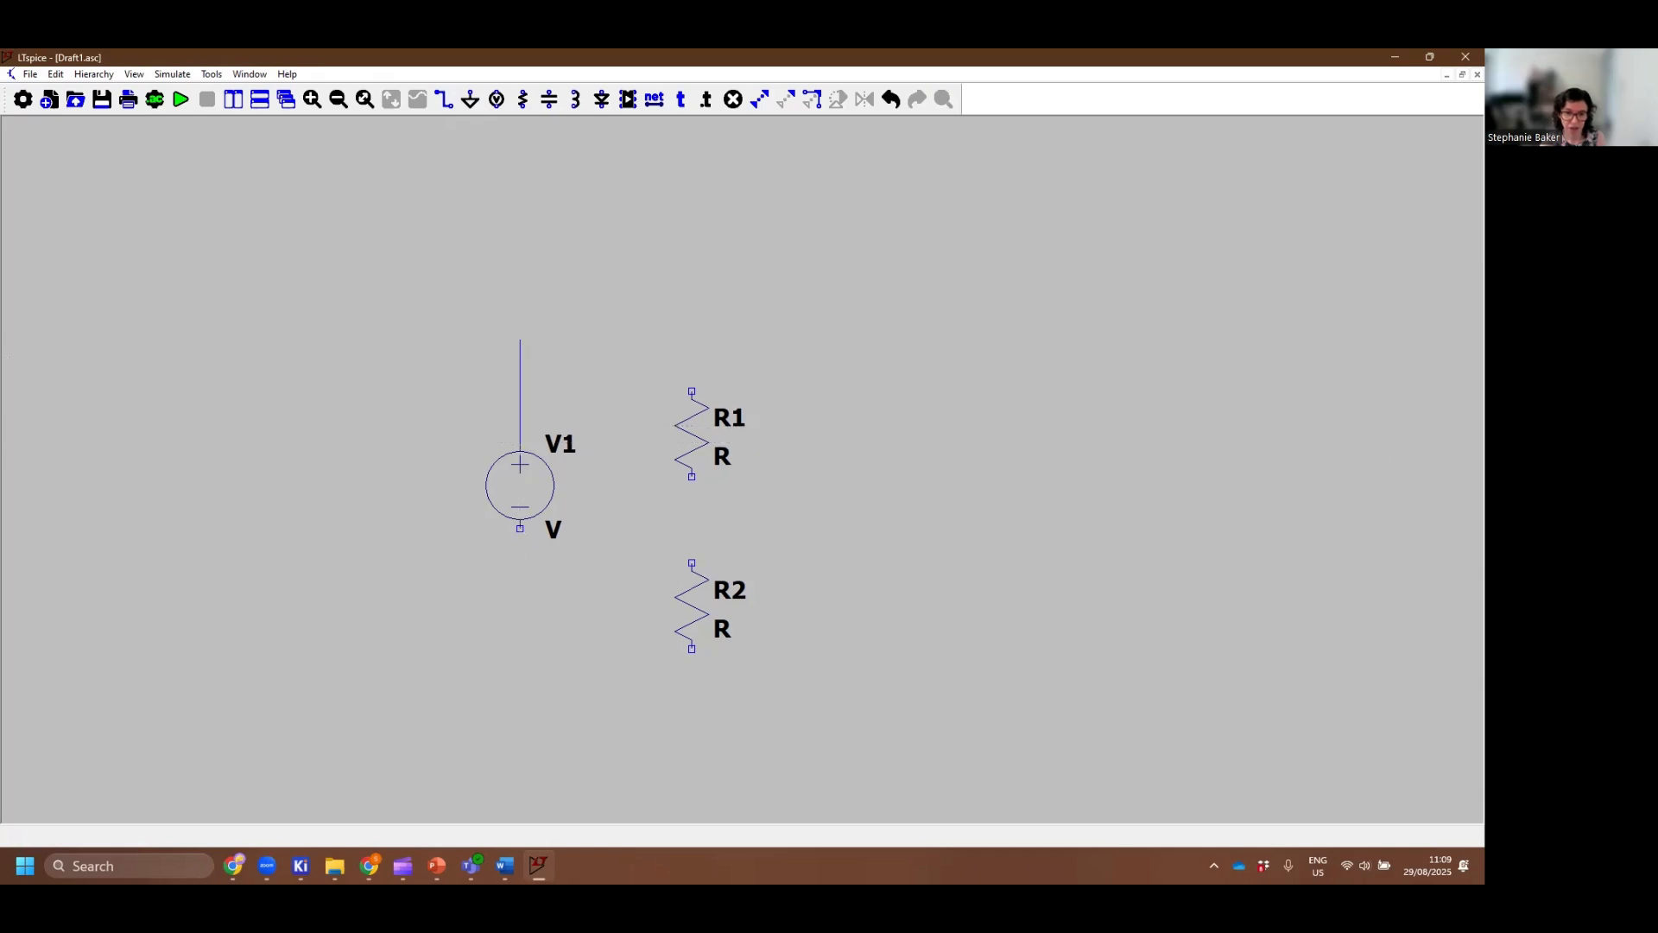
left_click(692, 339)
left_click(692, 391)
Wire the source's negative terminal to the lower end of R2, and connect R1 to R2 in series
left_click(520, 528)
left_click(520, 700)
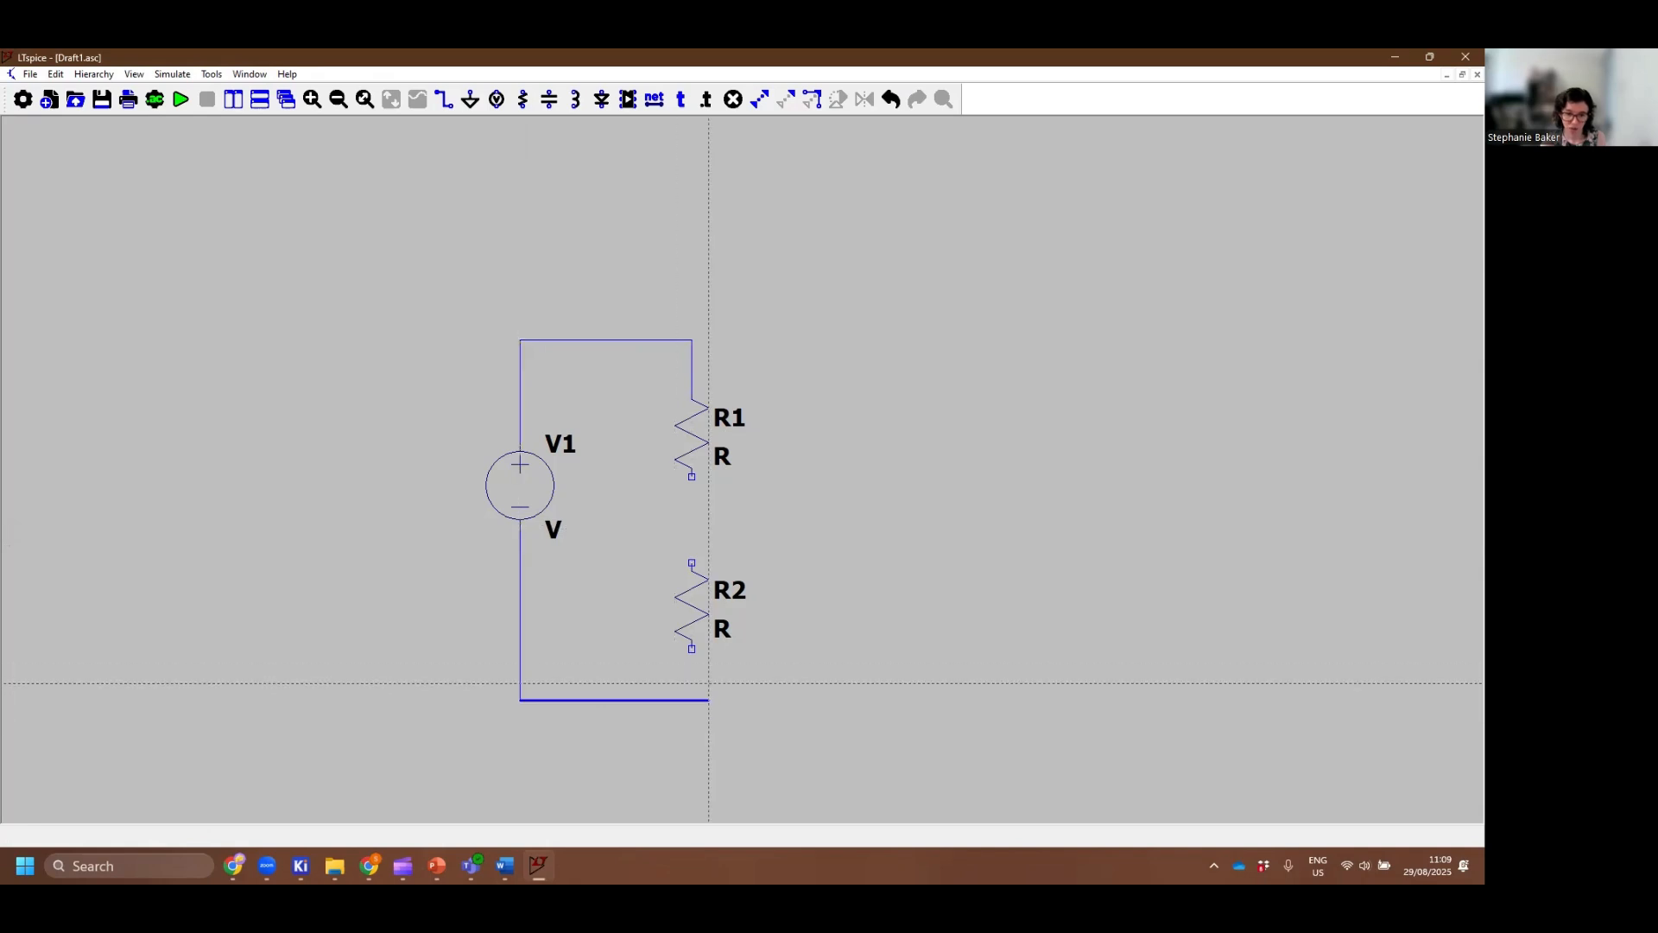
left_click(692, 700)
left_click(691, 649)
key("Escape")
left_click(692, 562)
left_click(692, 476)
key("Escape")
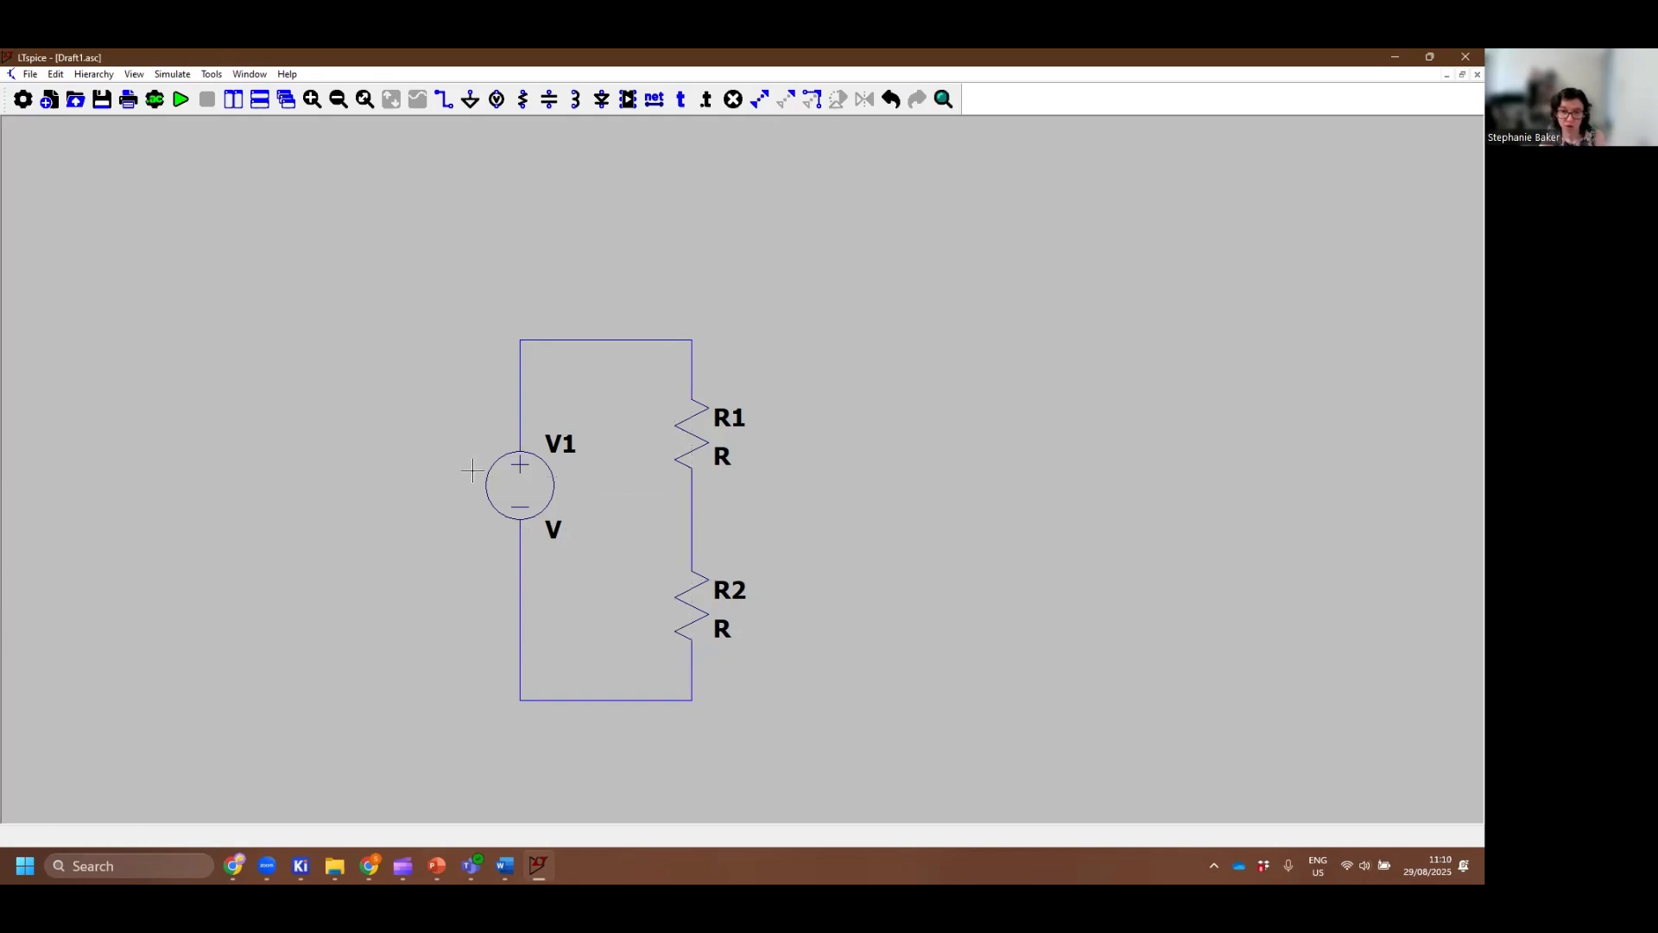
Set the DC value of voltage source V1 to 12 V
right_click(568, 520)
type("12")
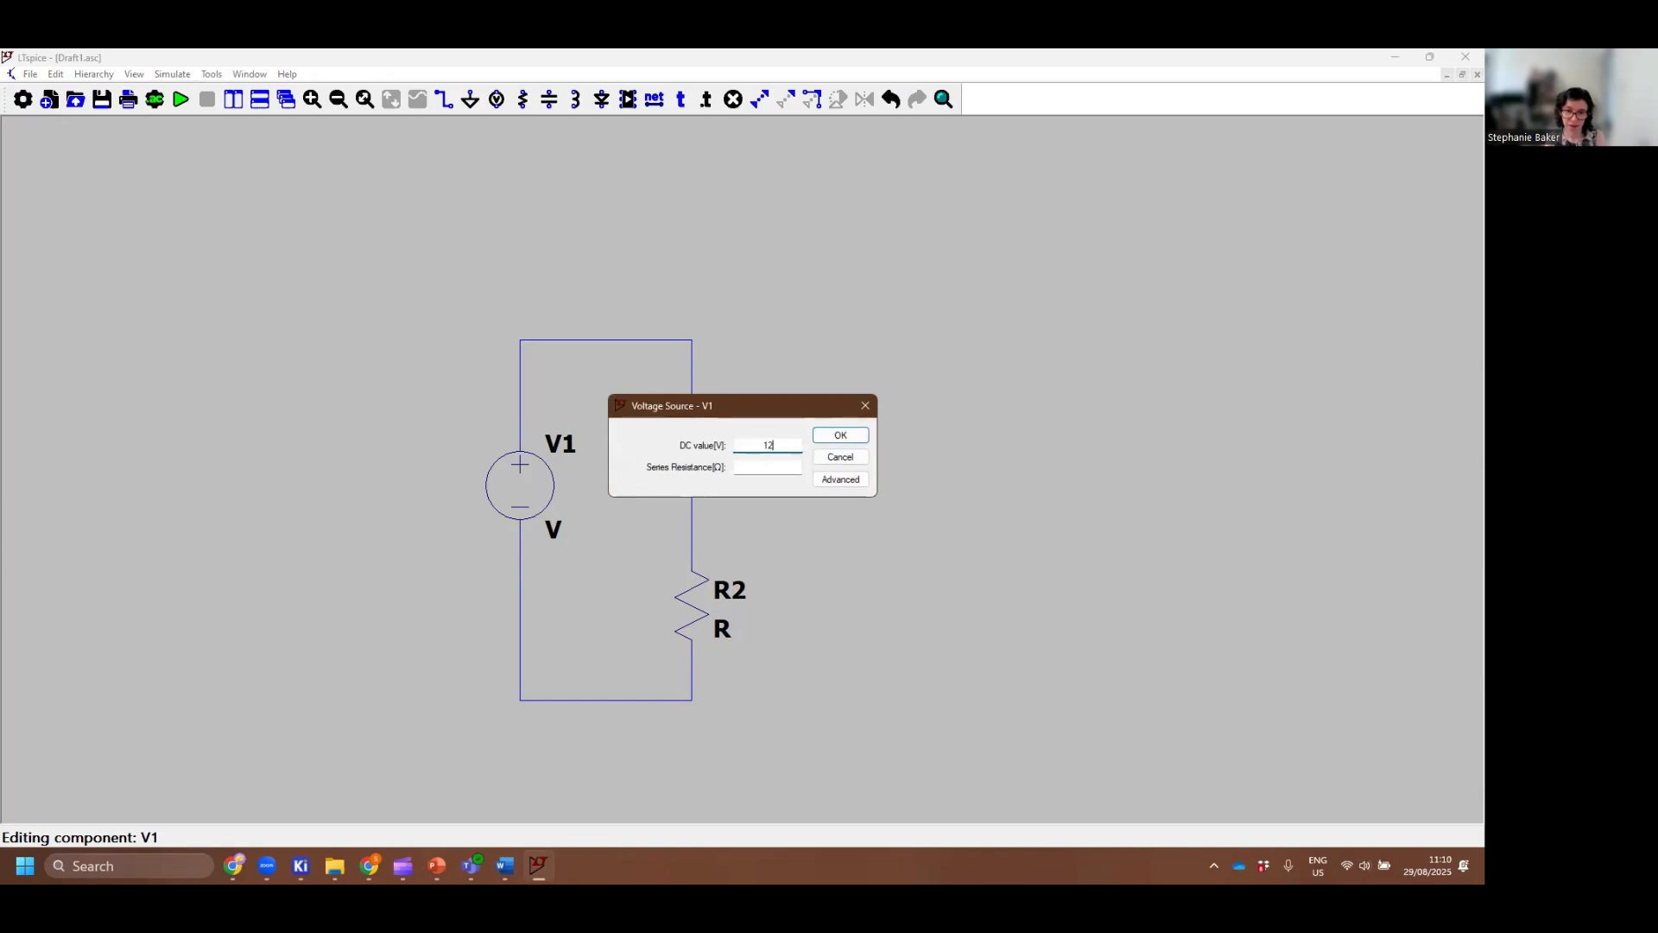
key("Return")
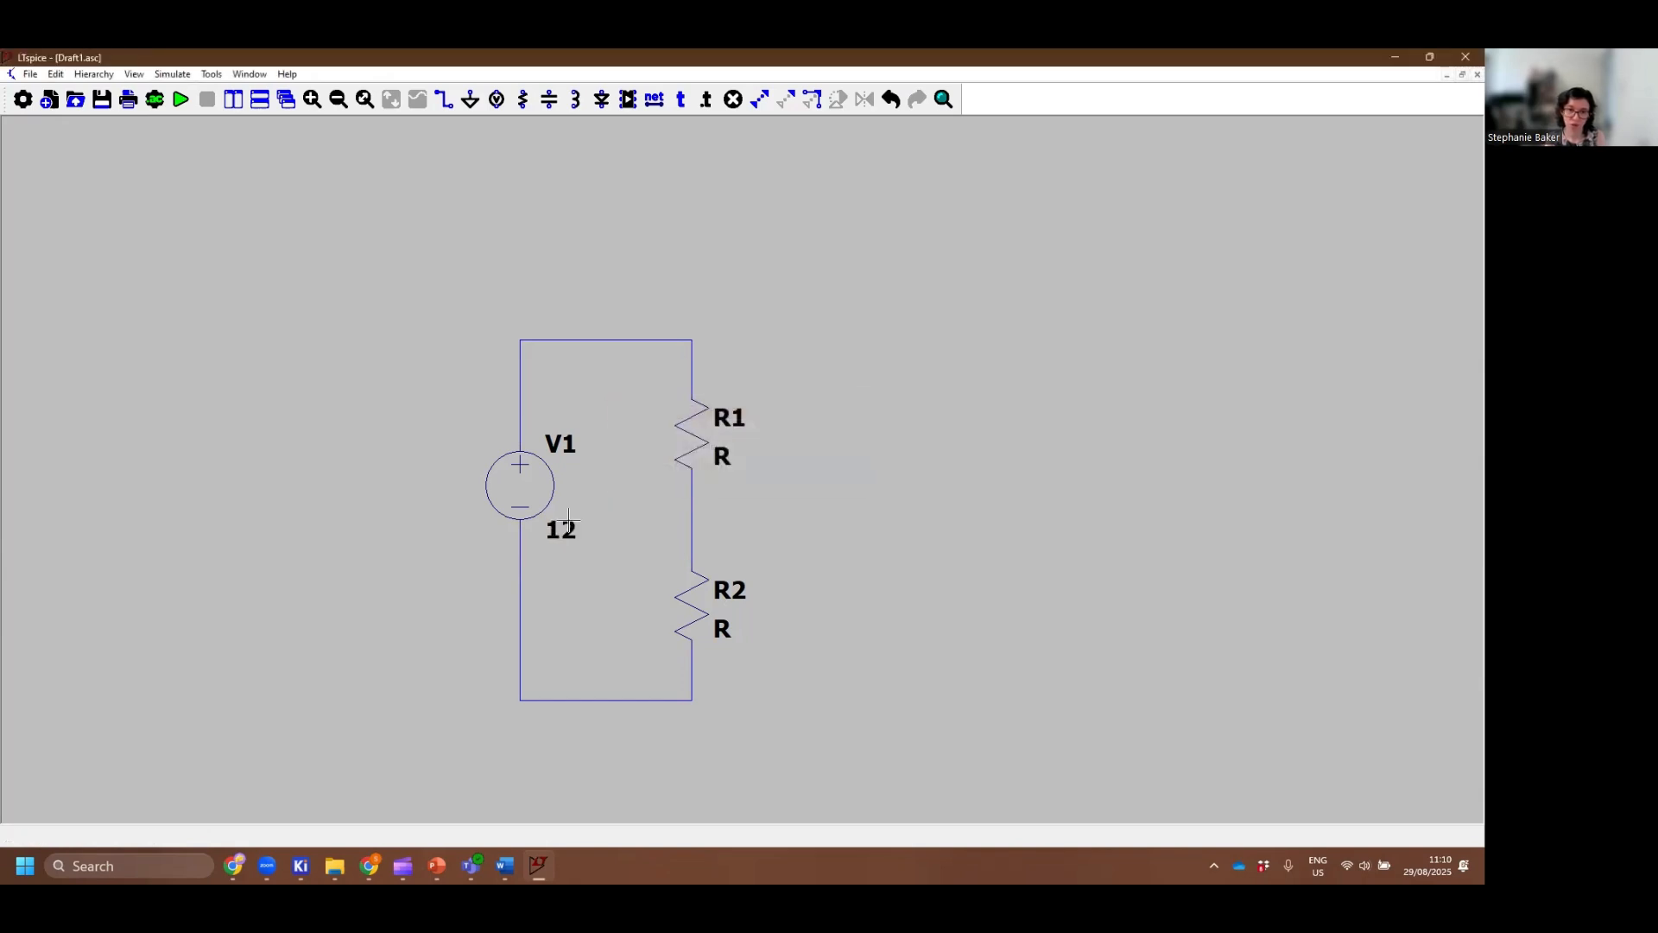
Set the resistance of R1 to 1k and of R2 to 4k
right_click(677, 470)
type("1k")
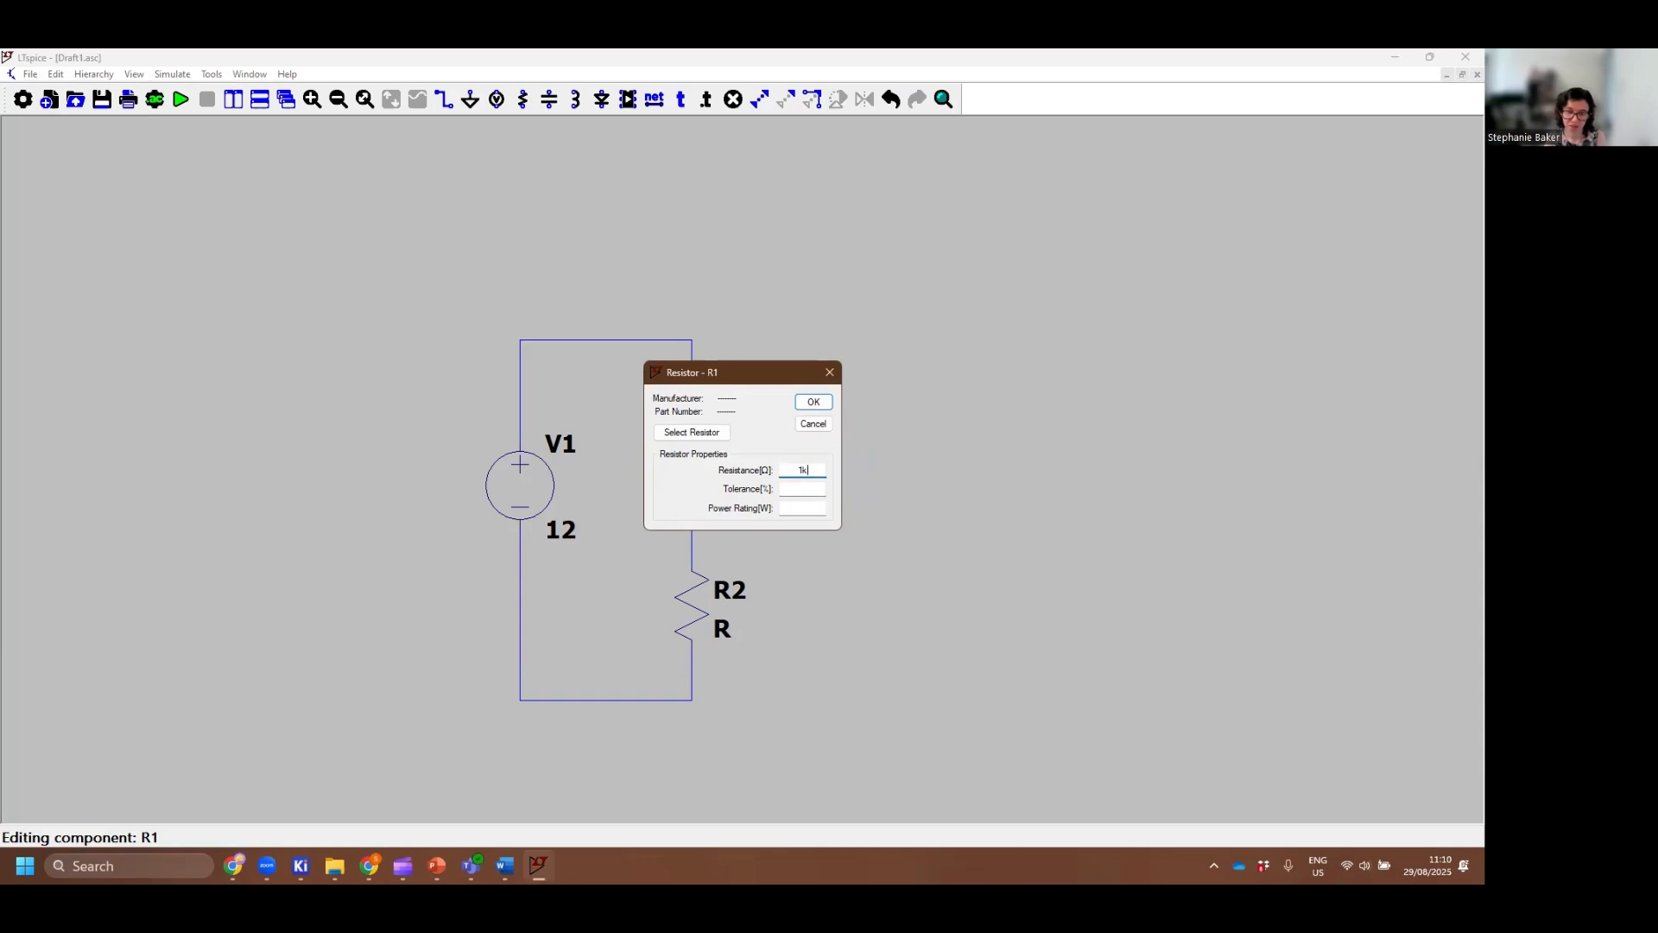
key("Return")
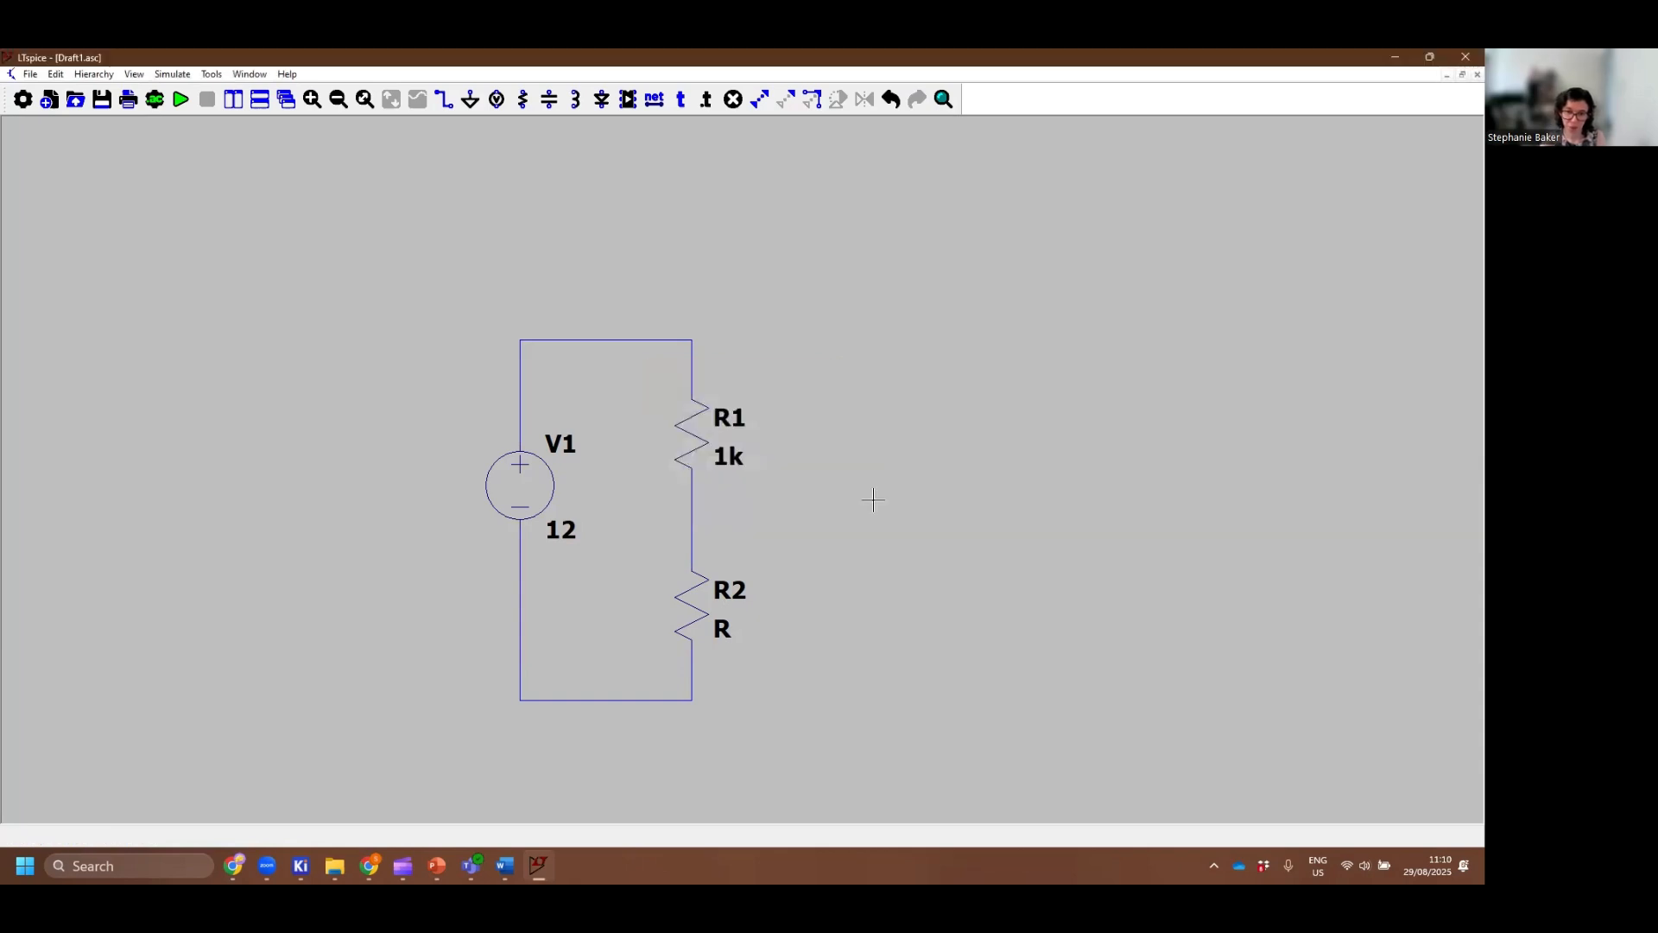
right_click(694, 603)
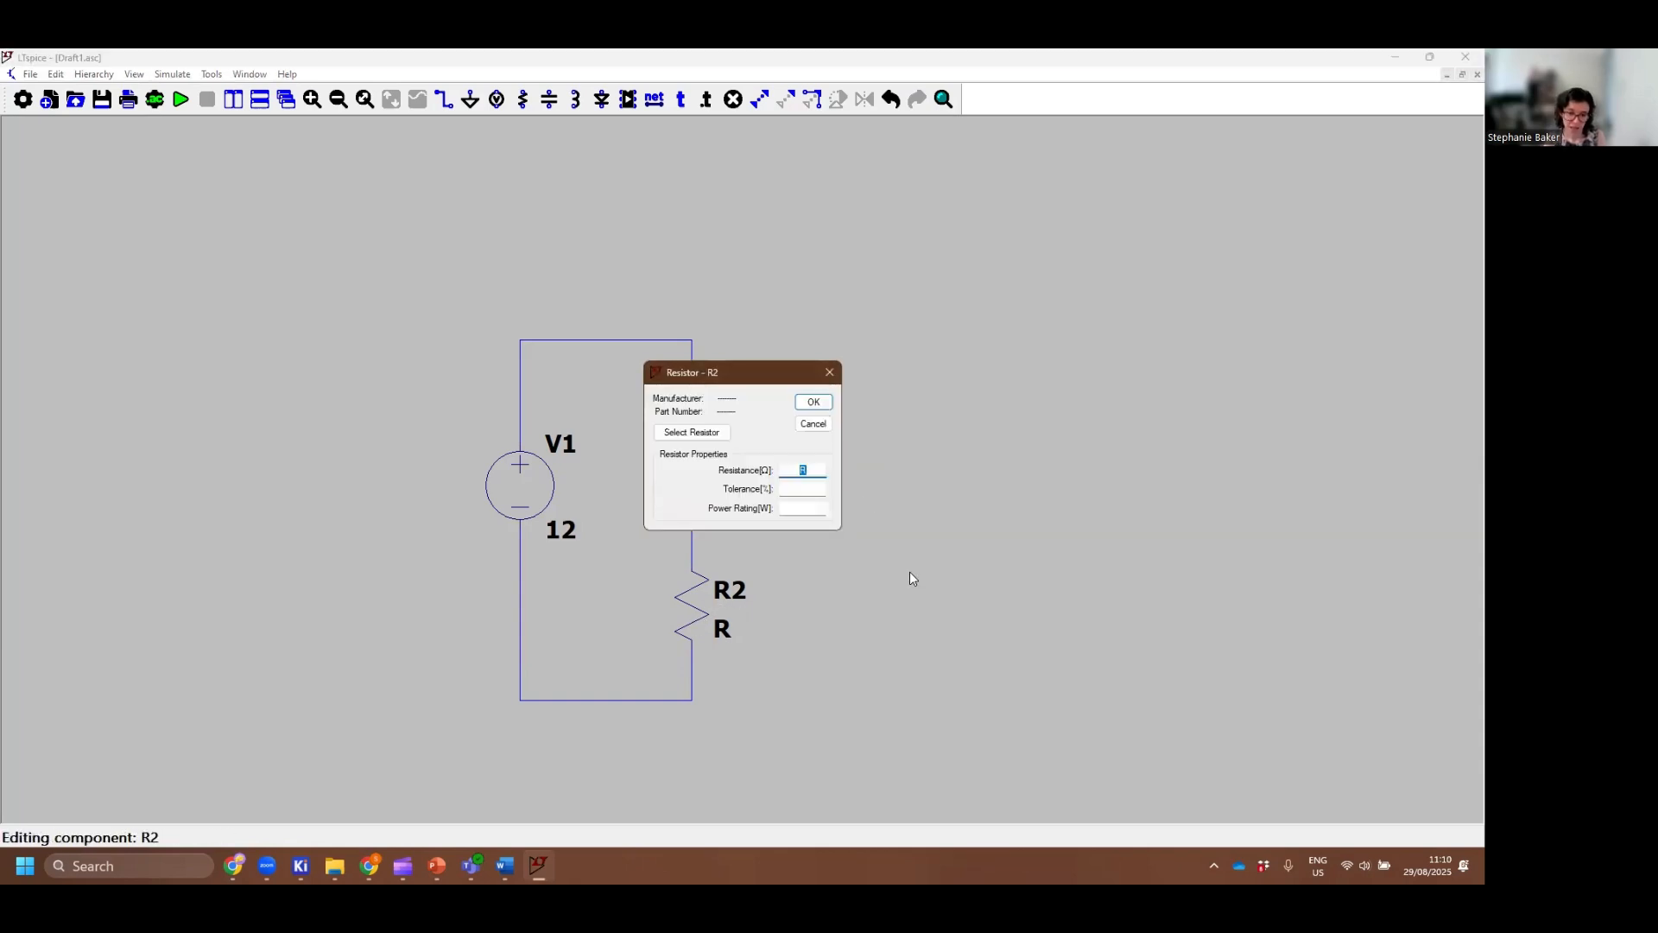
type("4k")
key("Return")
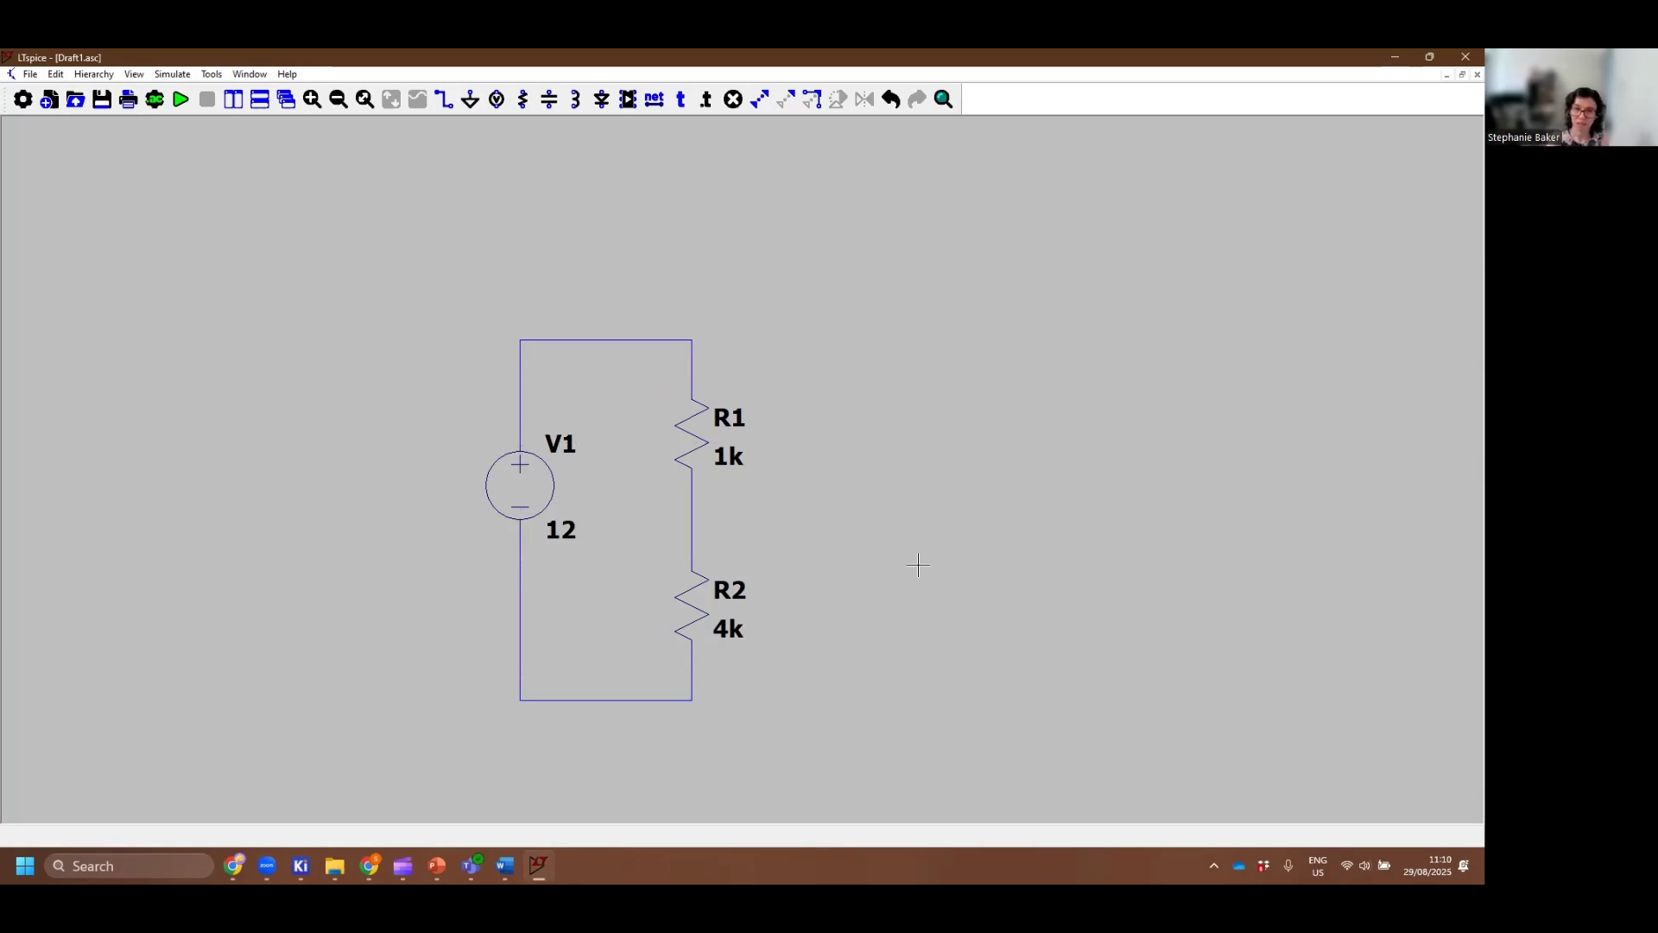
Place a ground symbol at the middle of the bottom wire between the source and R2
left_click(471, 101)
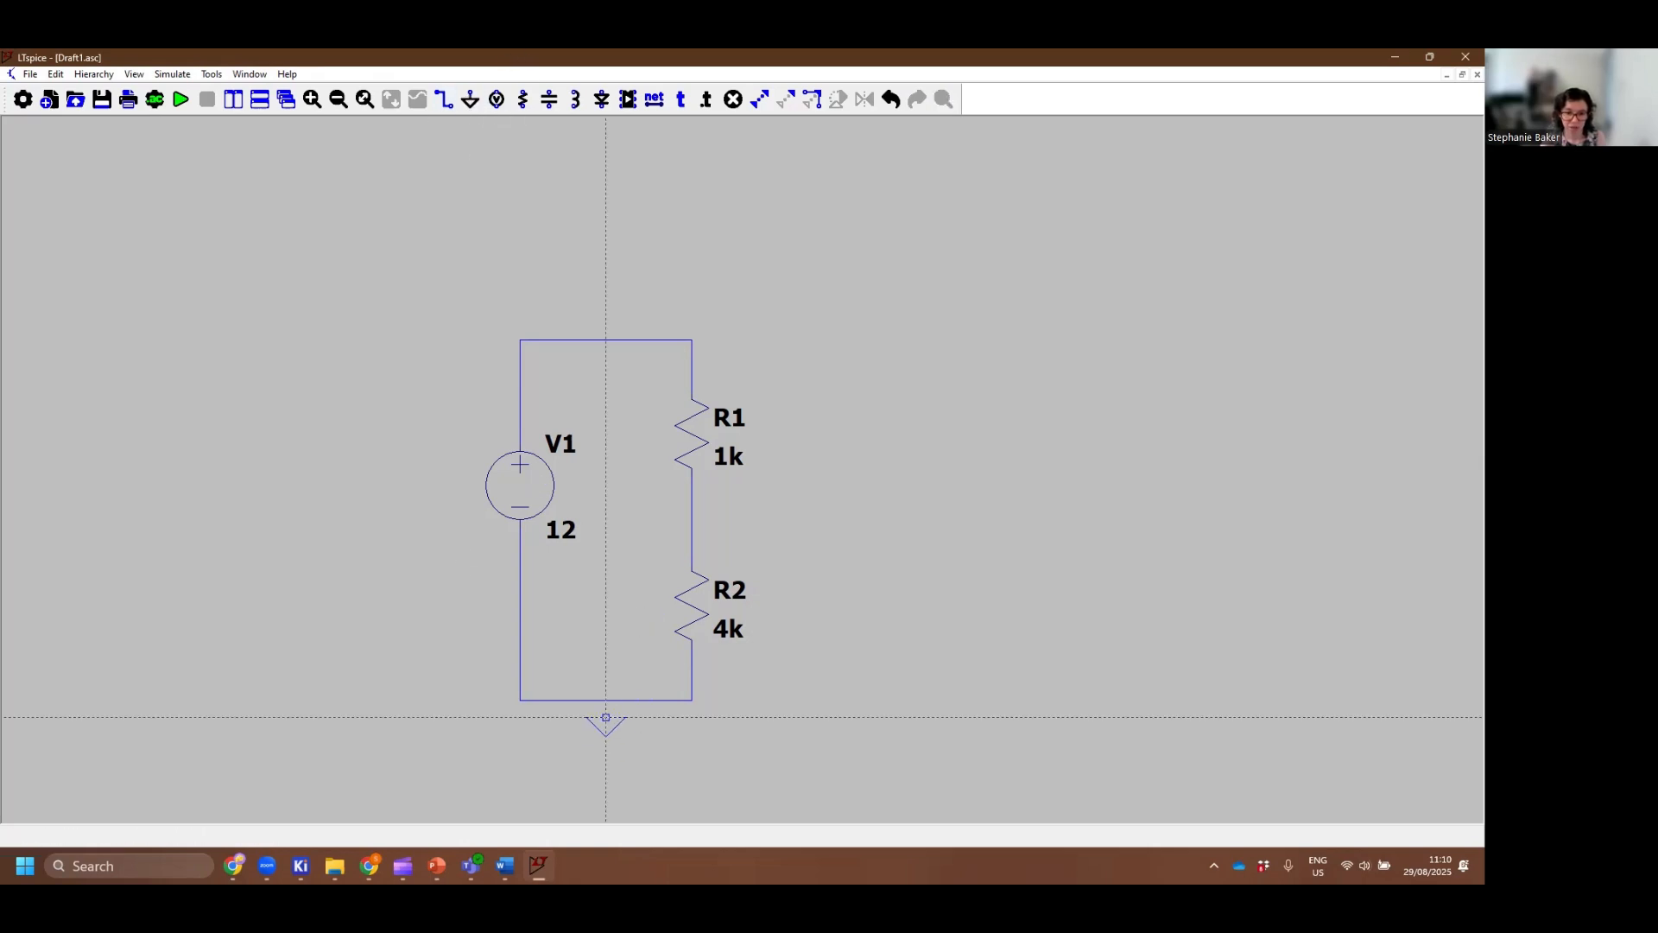
left_click(605, 700)
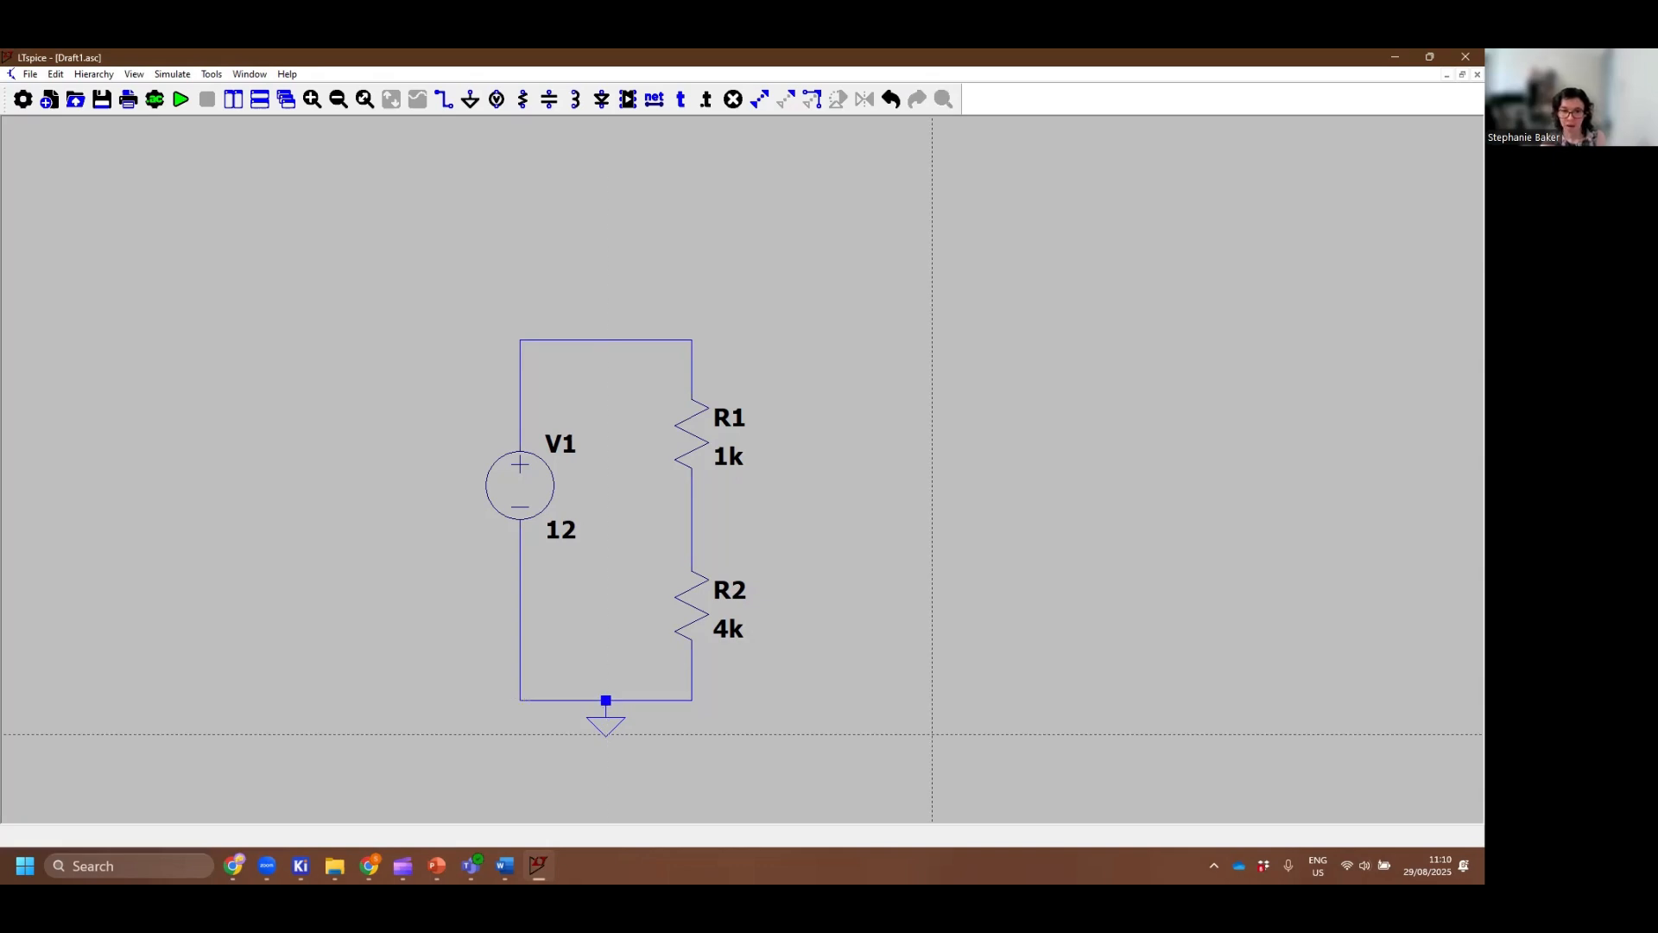
key("Escape")
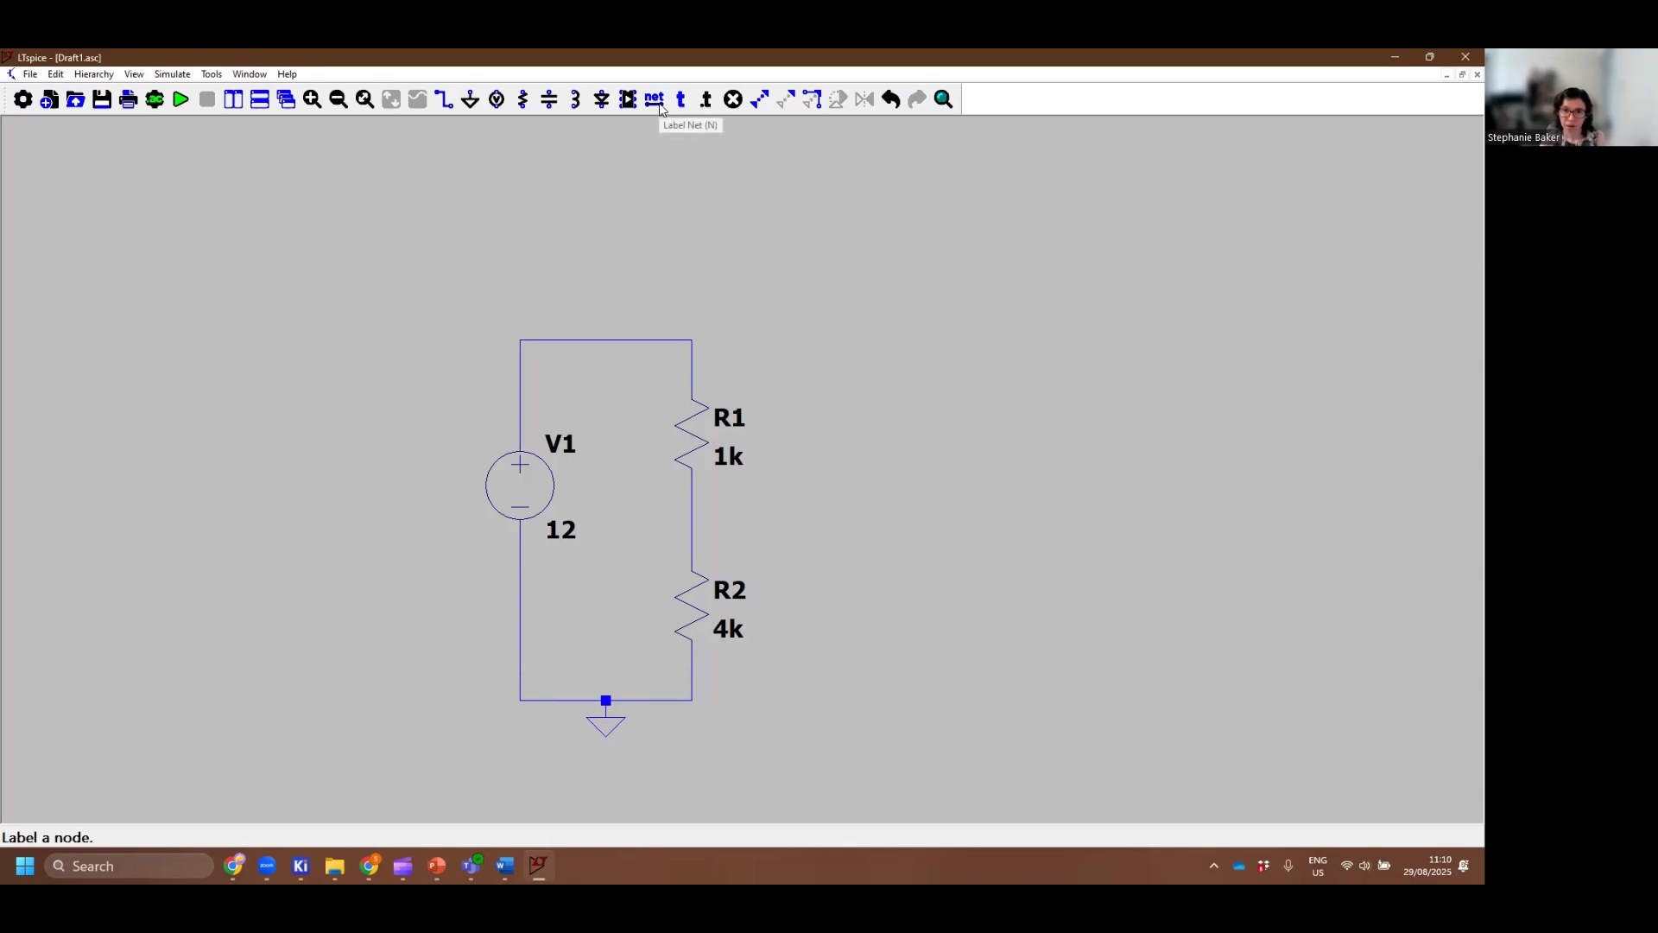
Label the node on the wire between R1 and R2 as Vo
key("n")
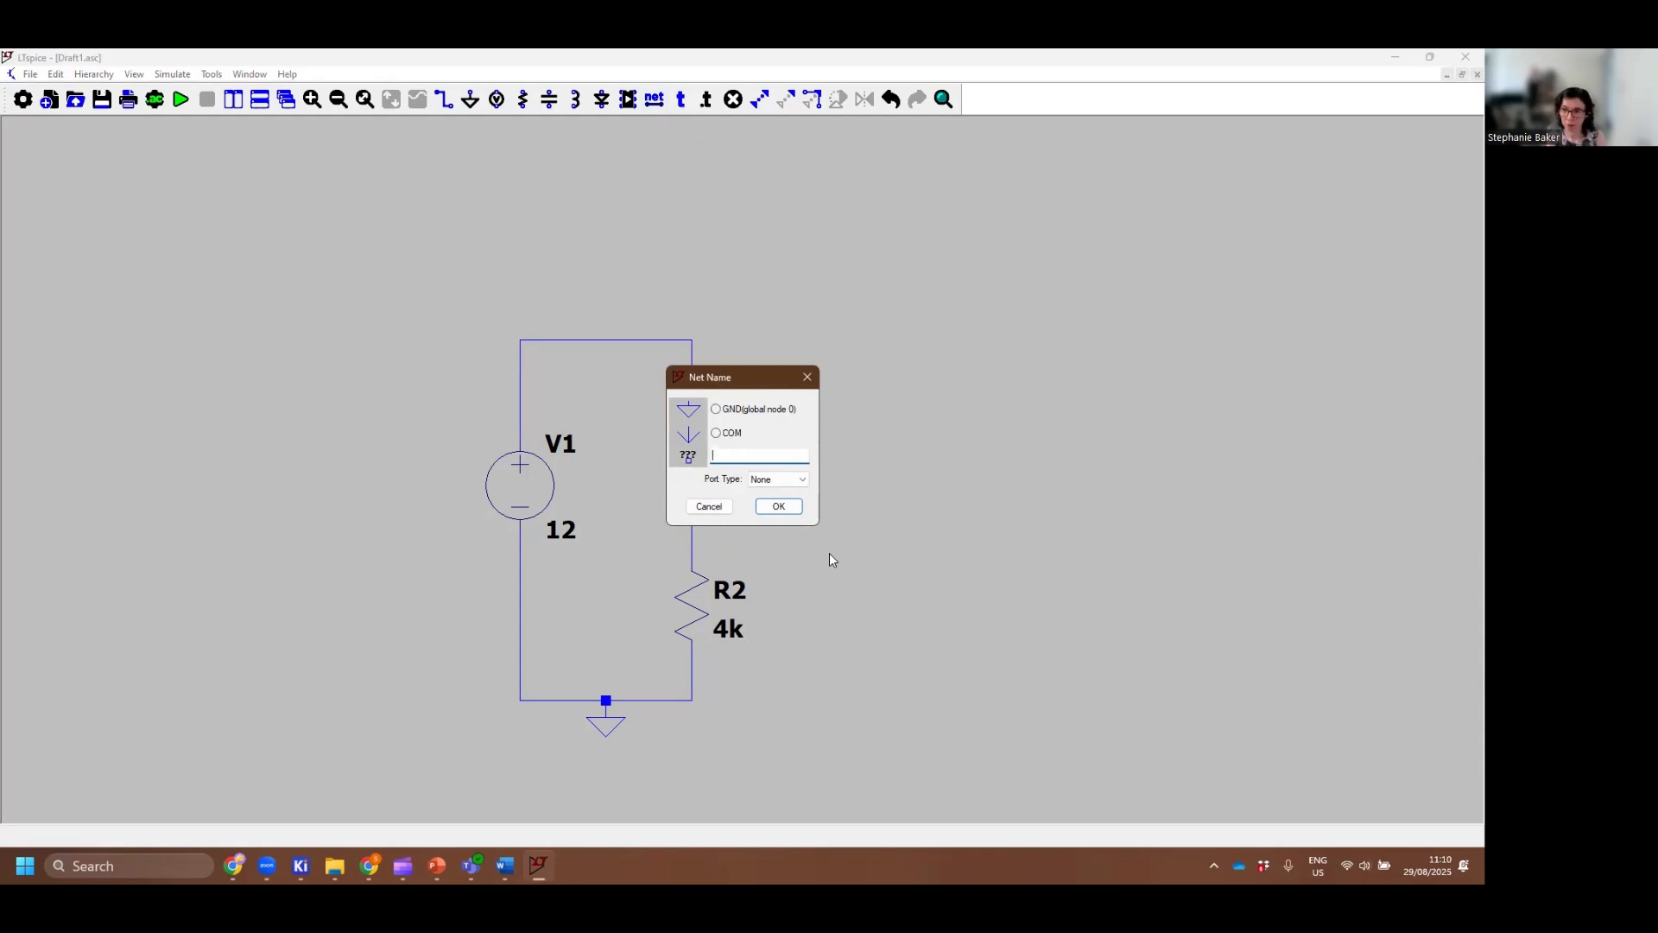
type("Vo")
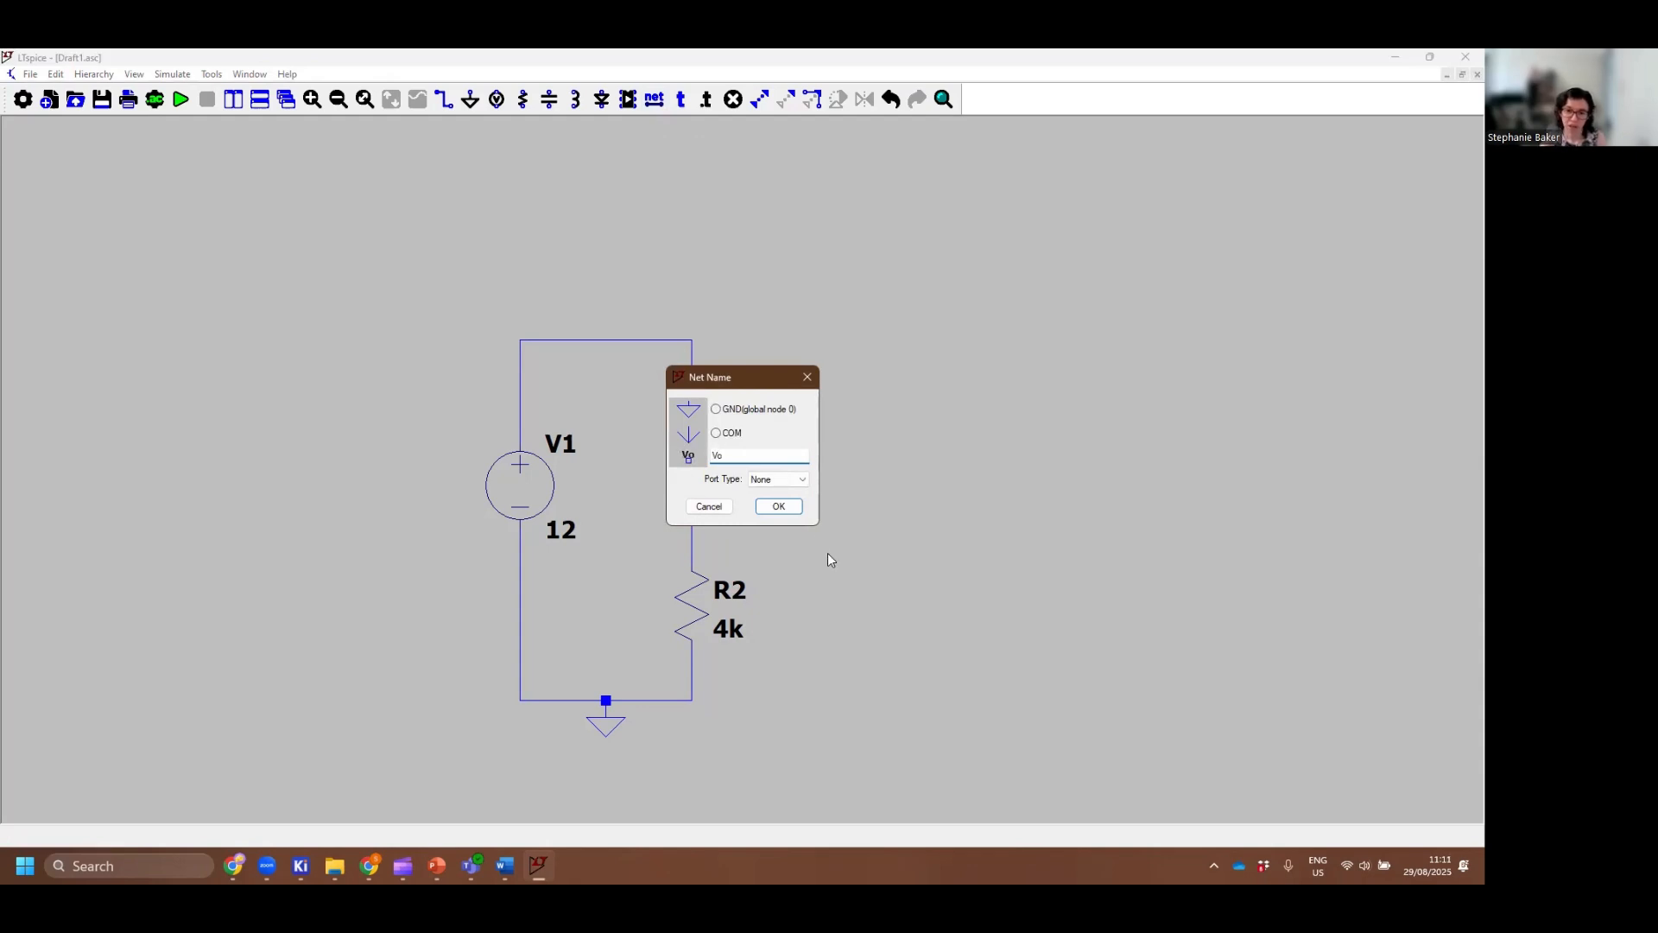
left_click(779, 507)
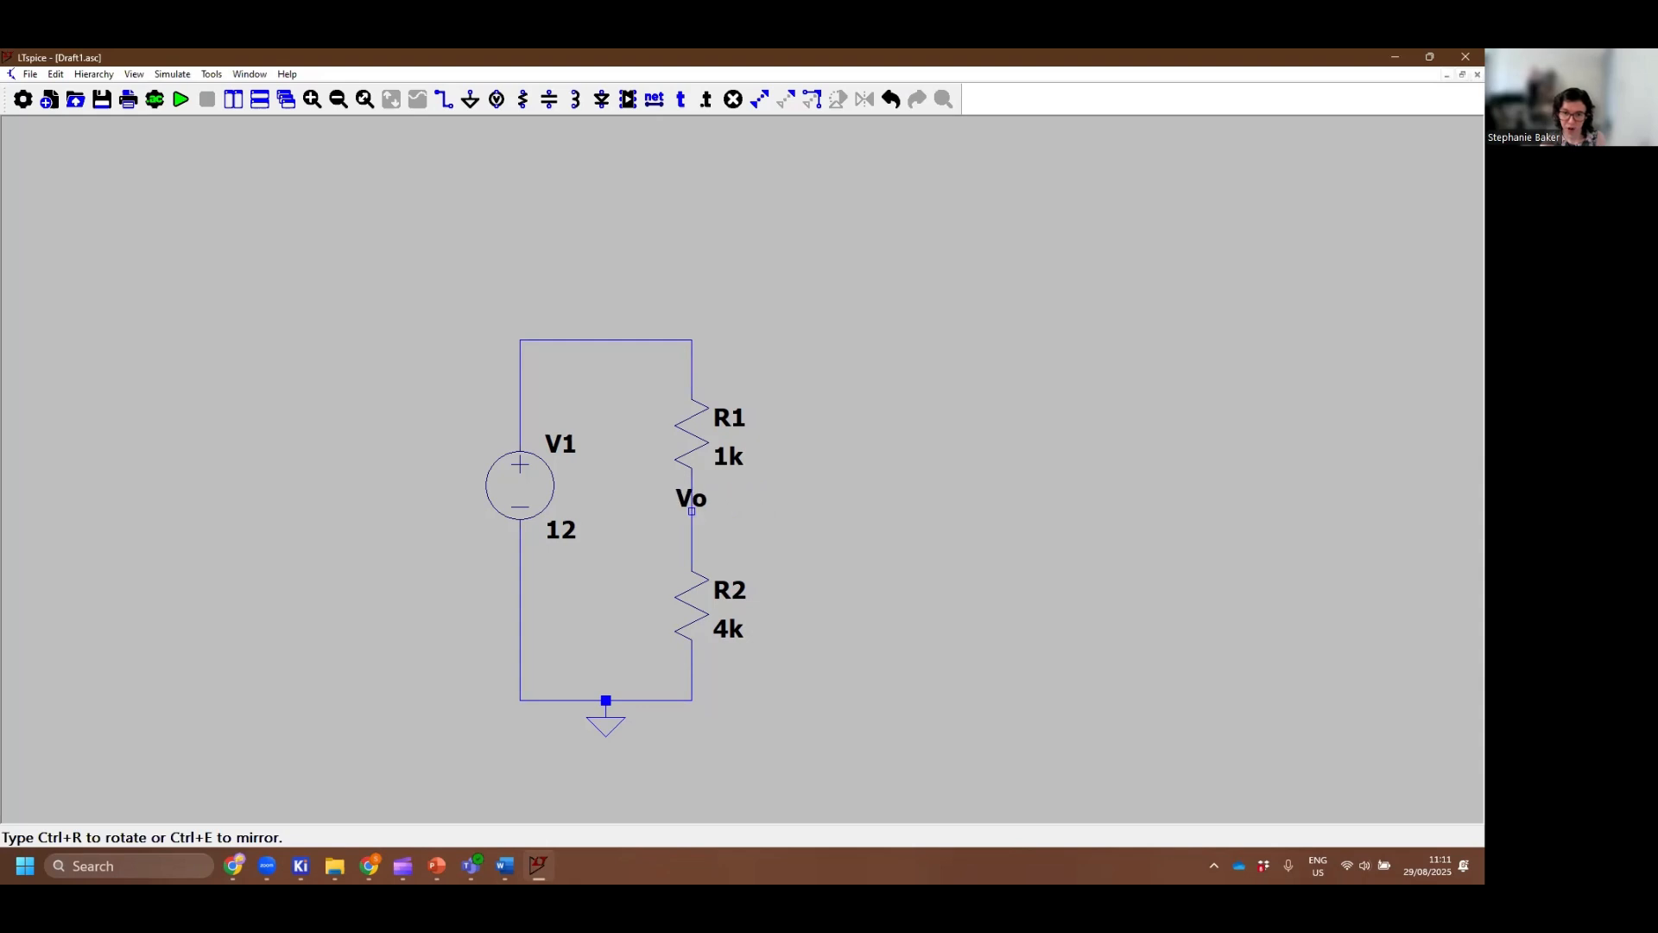
left_click(692, 511)
key("Escape")
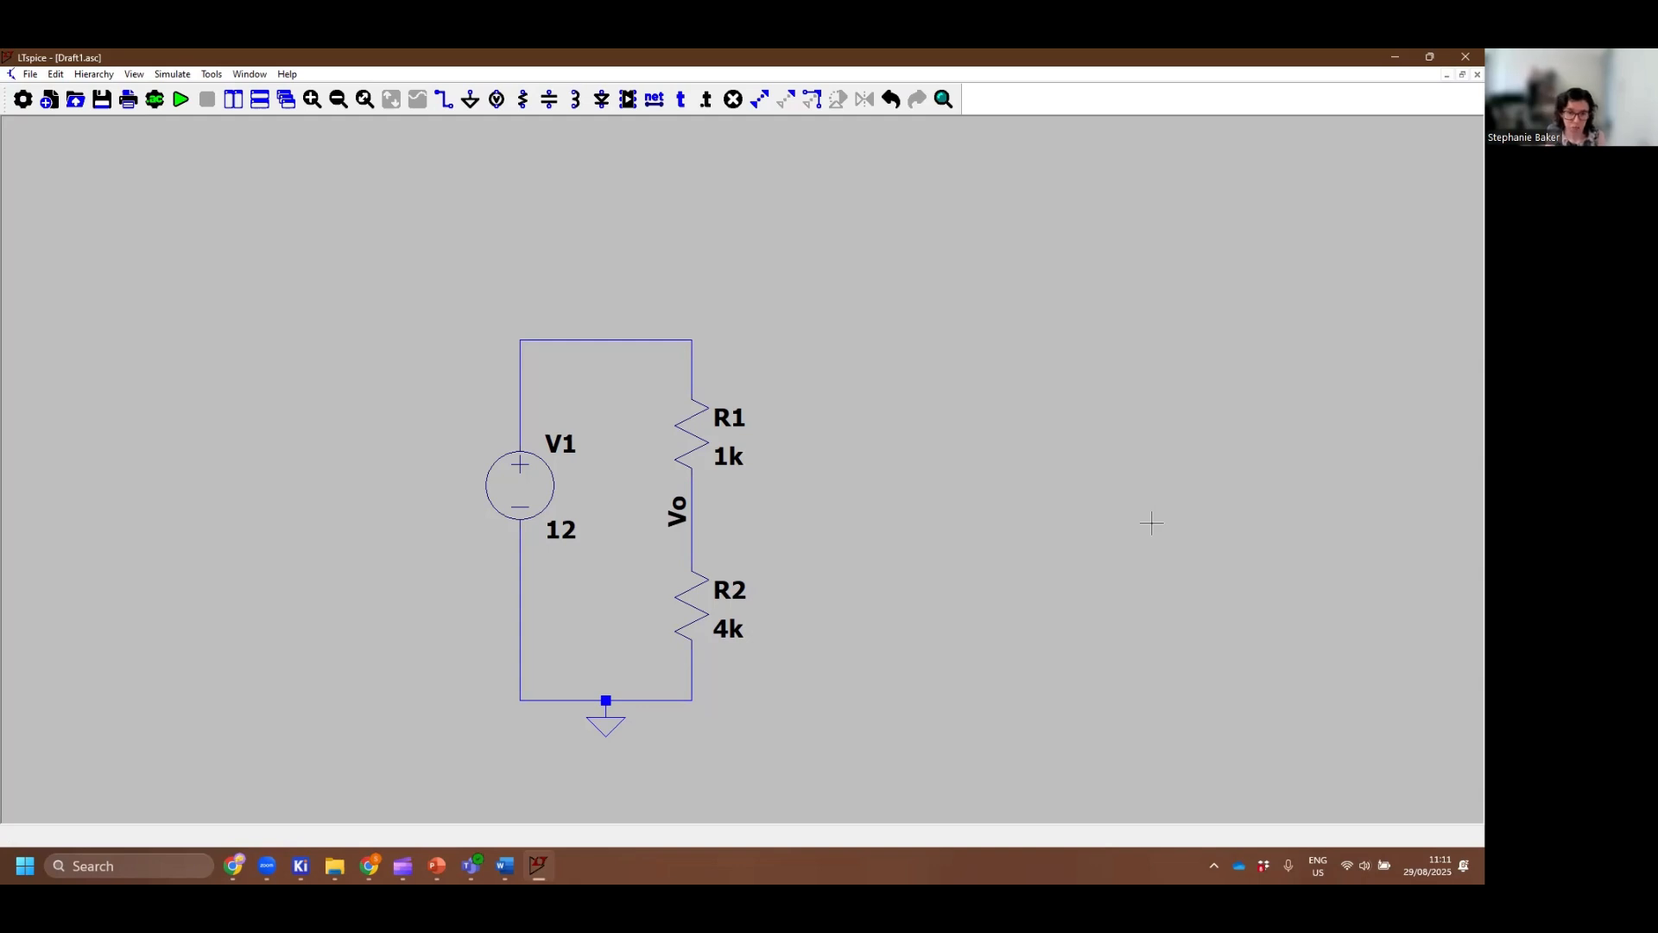
Label the node on the wire above V1's positive terminal as Vi
key("F4")
type("Vi")
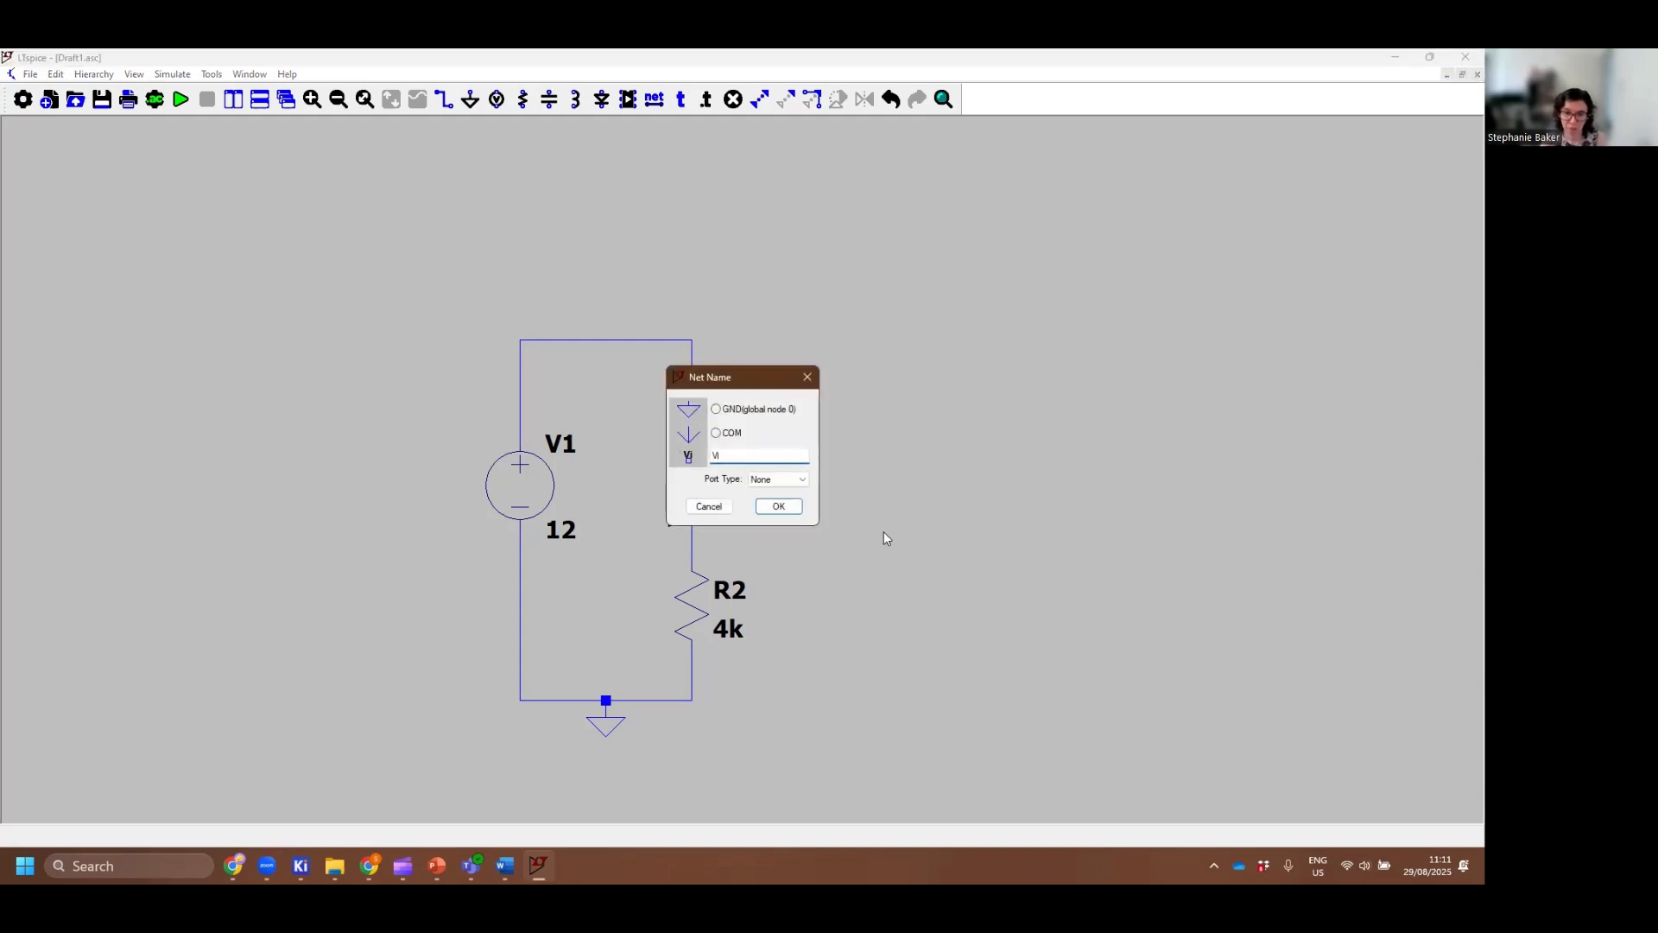
left_click(778, 506)
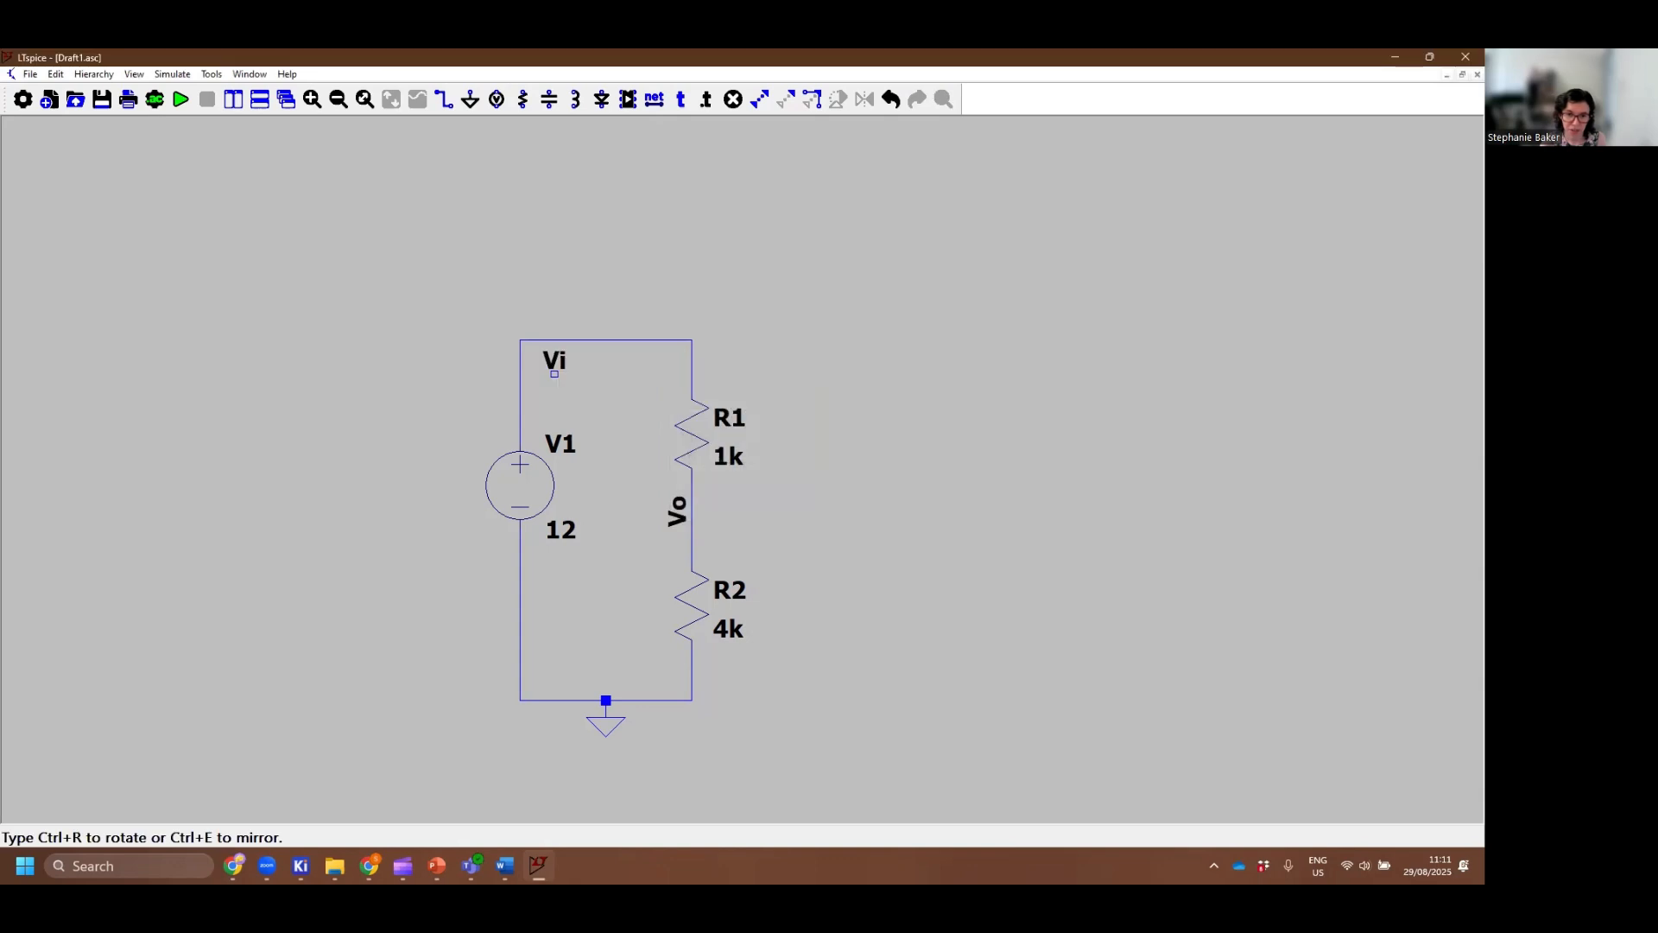
left_click(520, 408)
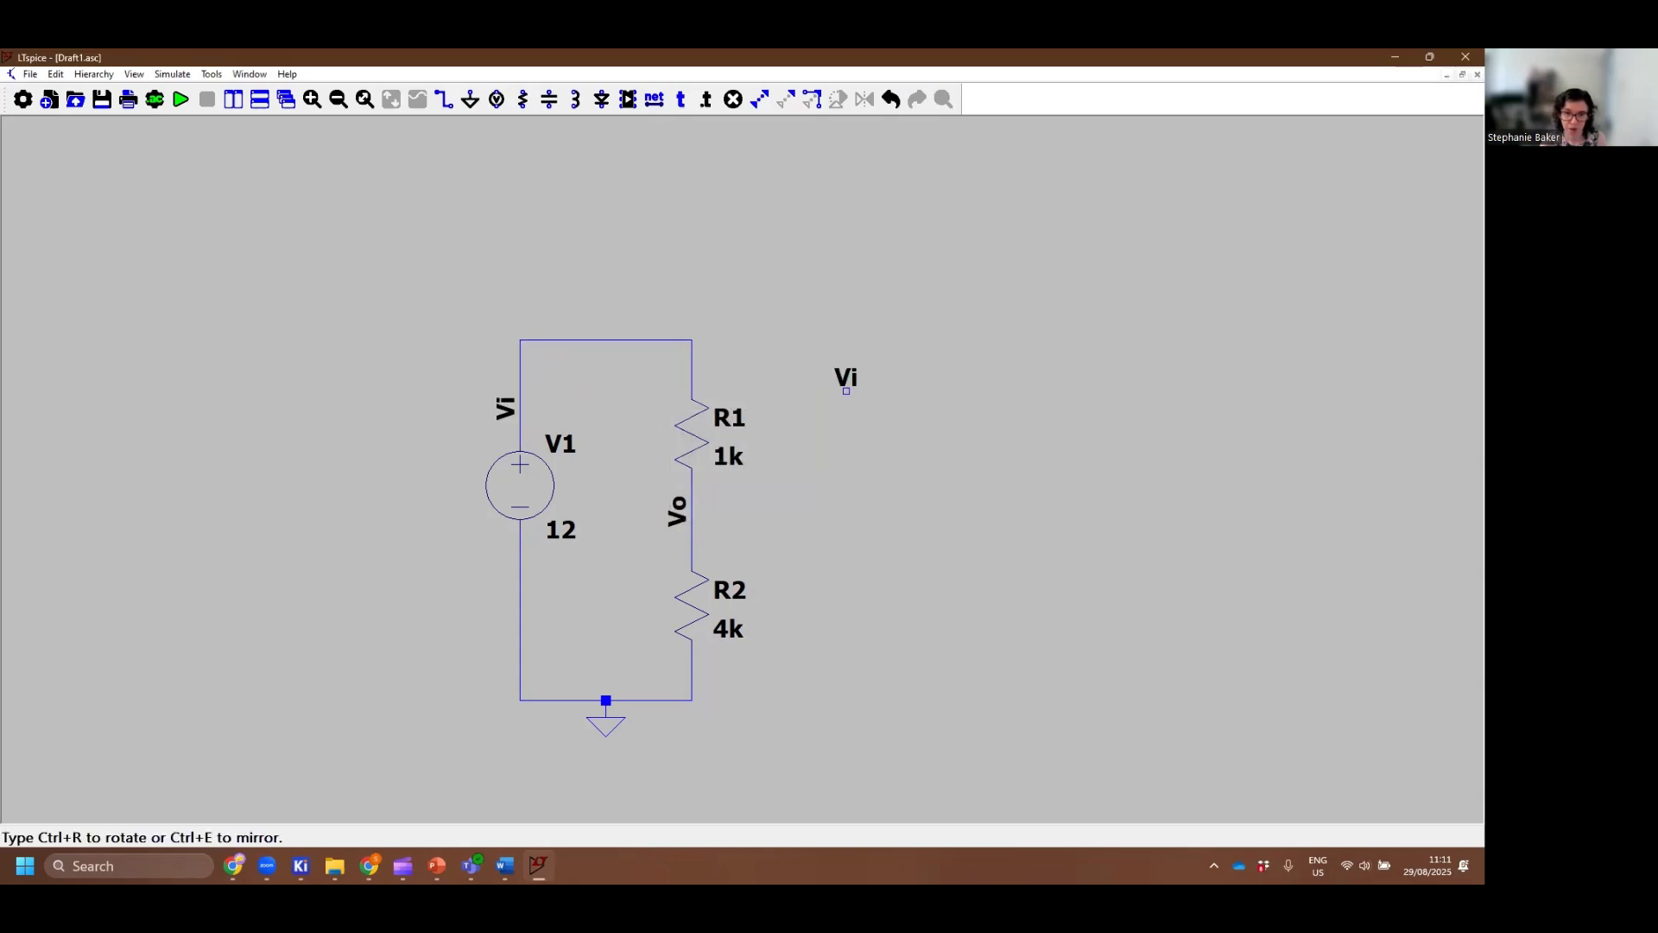
key("Escape")
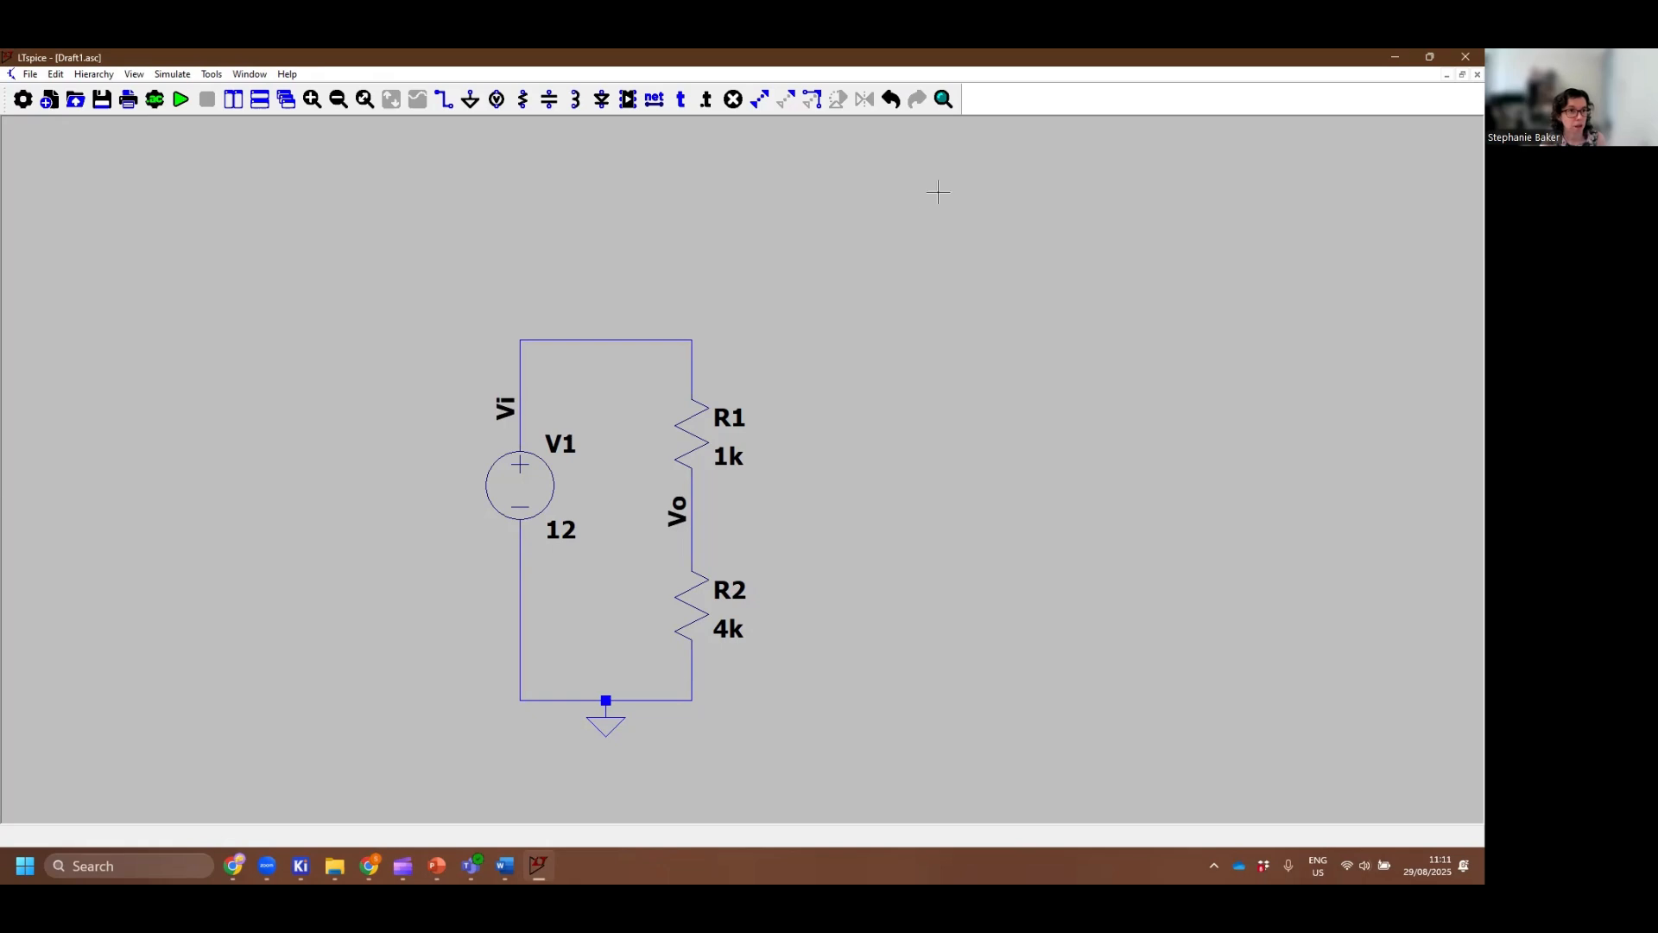
Run a DC operating point analysis of the circuit, placing the .op directive below the schematic
left_click(177, 79)
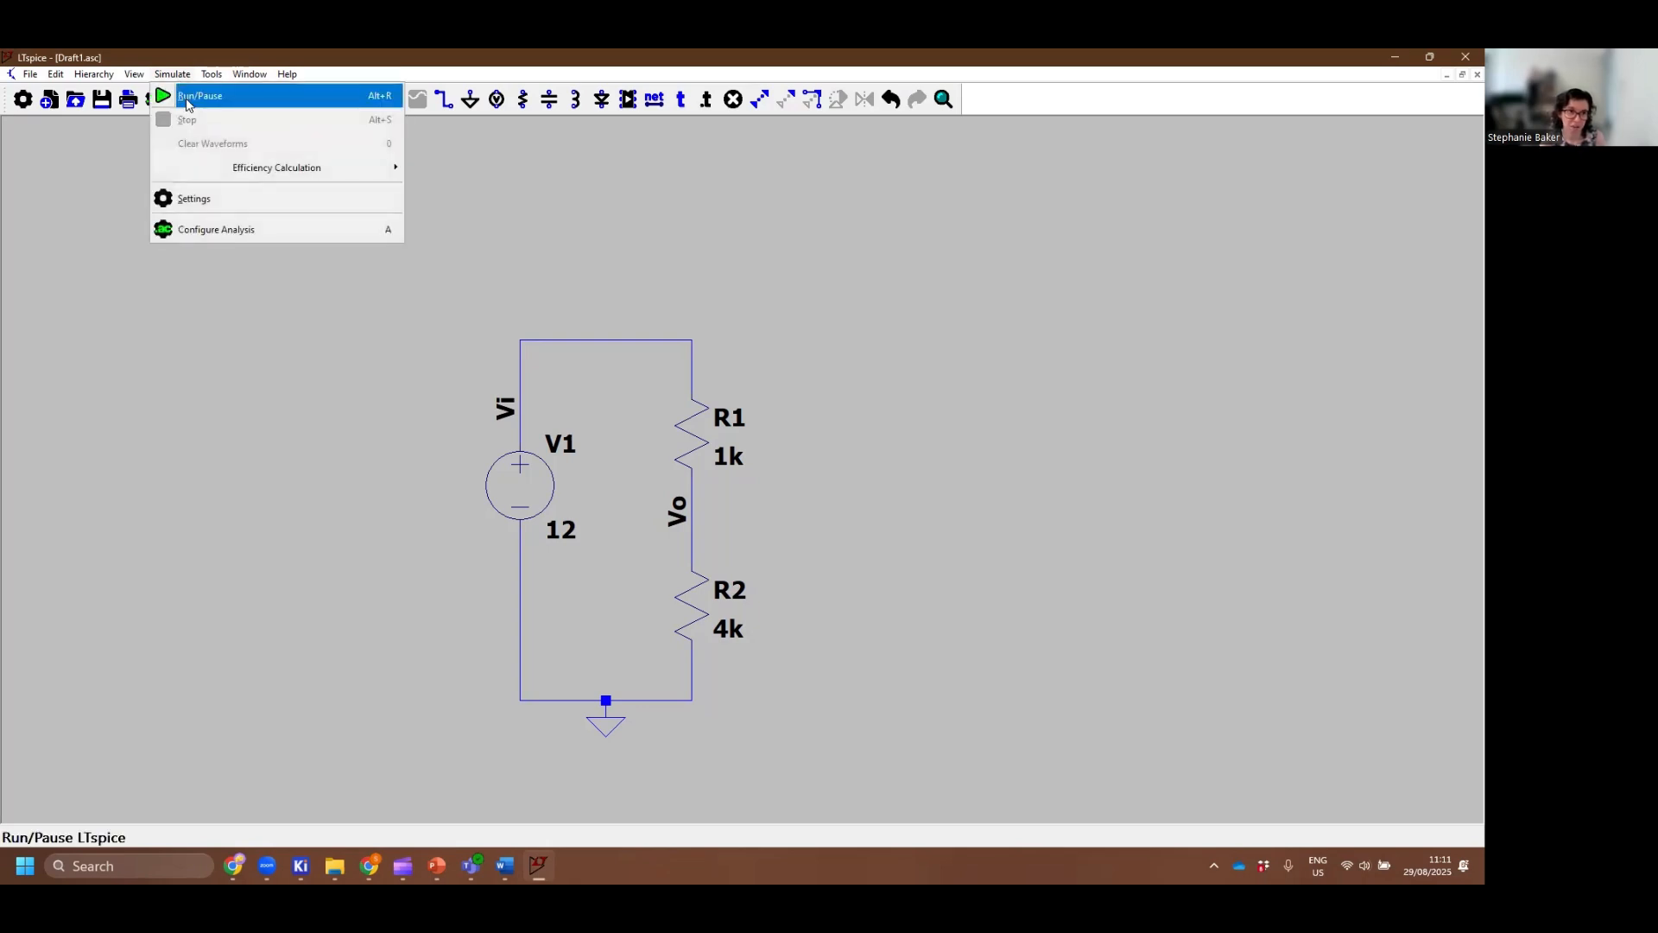
left_click(184, 94)
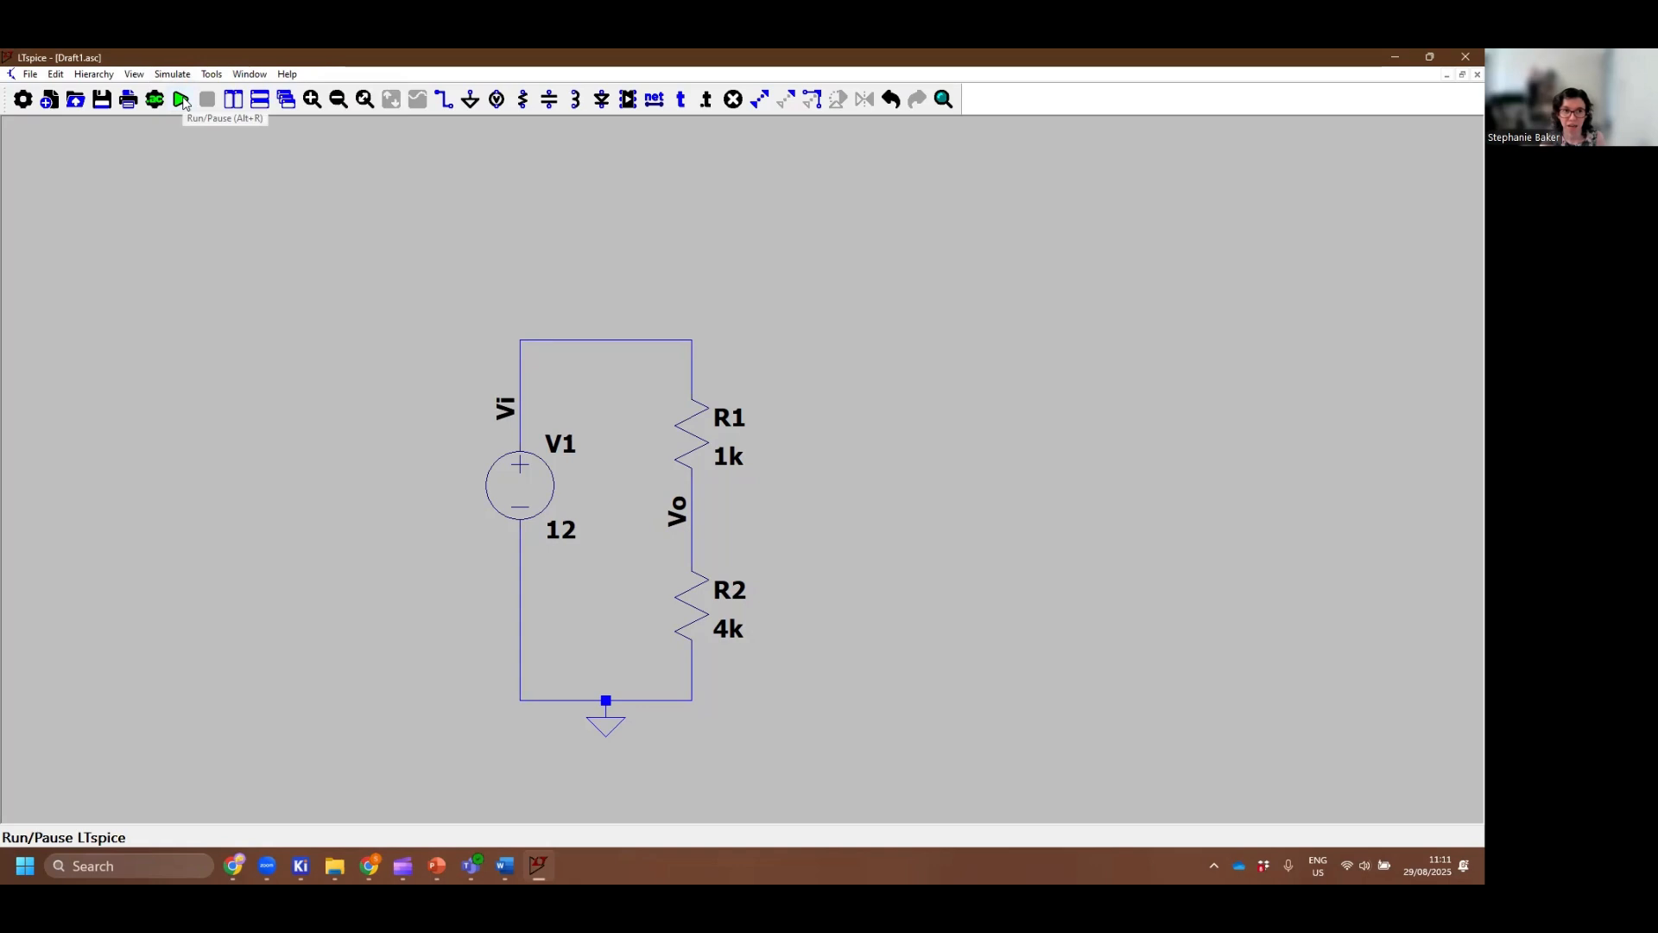
left_click(182, 97)
left_click_drag(662, 309, 904, 327)
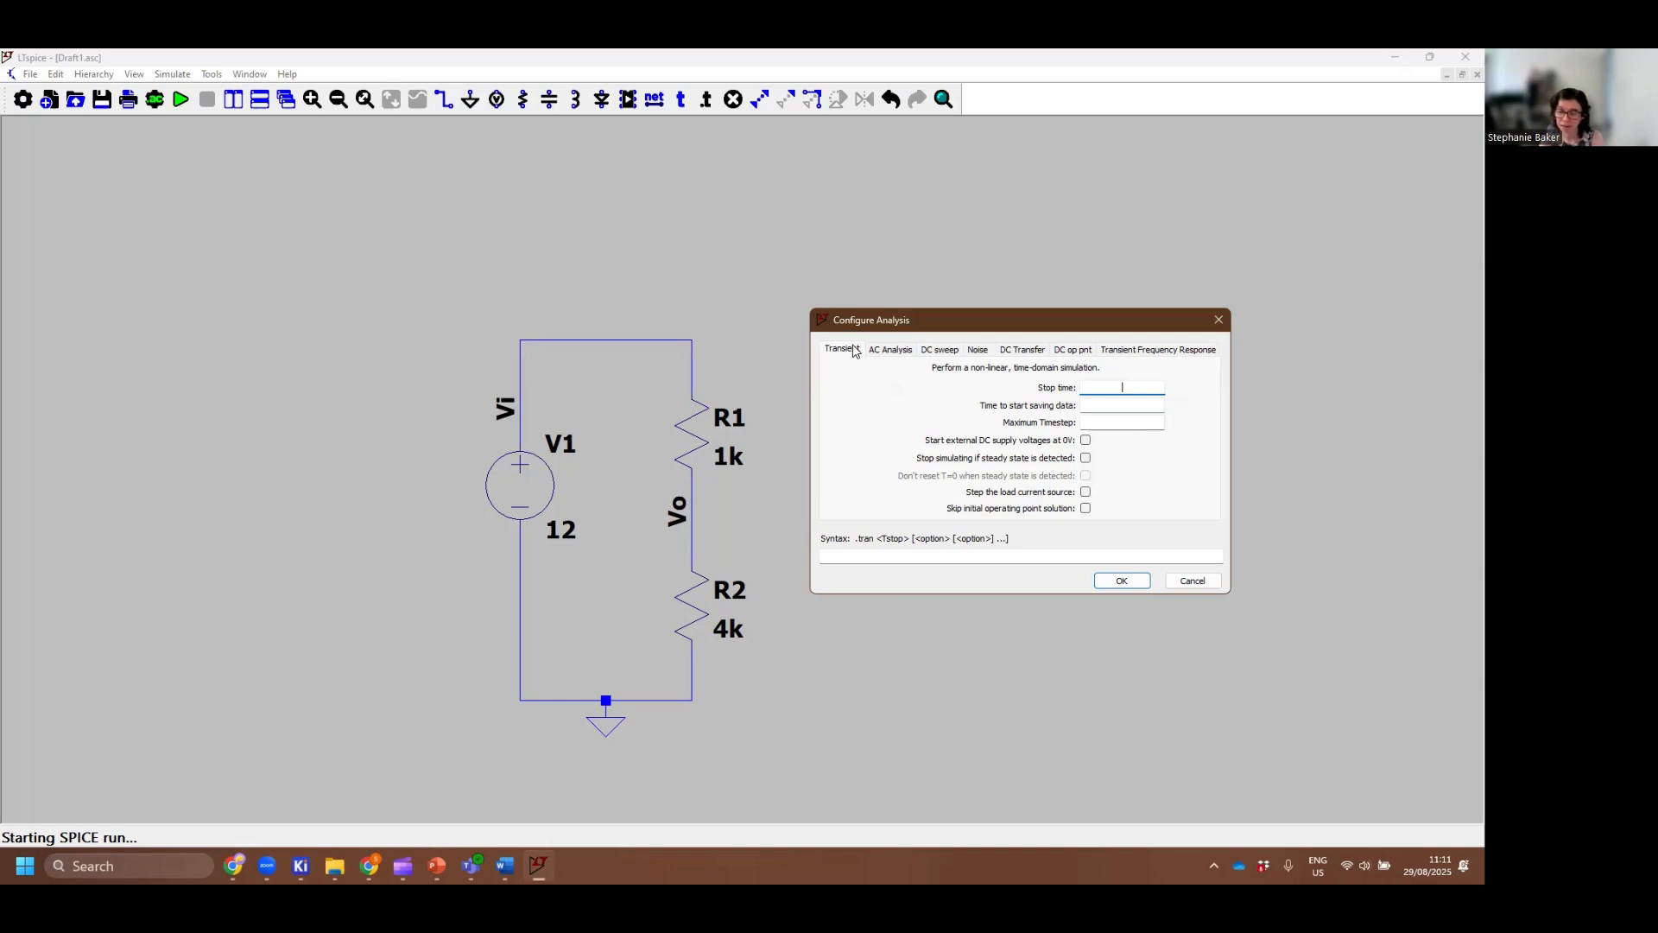
left_click(1074, 349)
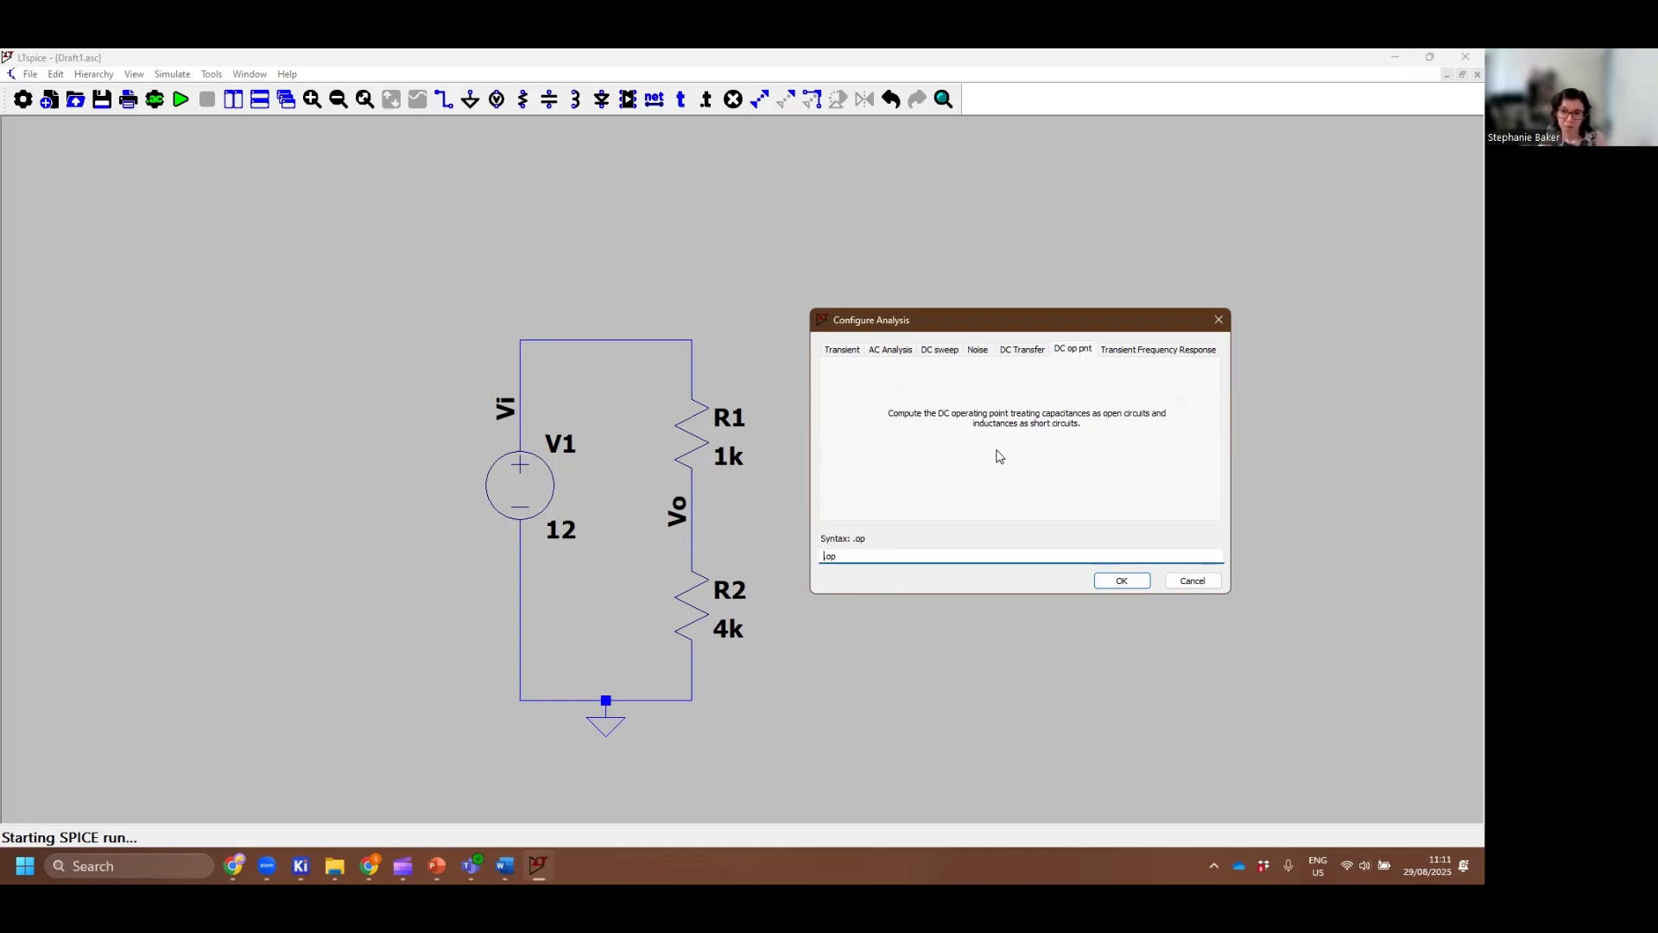
left_click(939, 349)
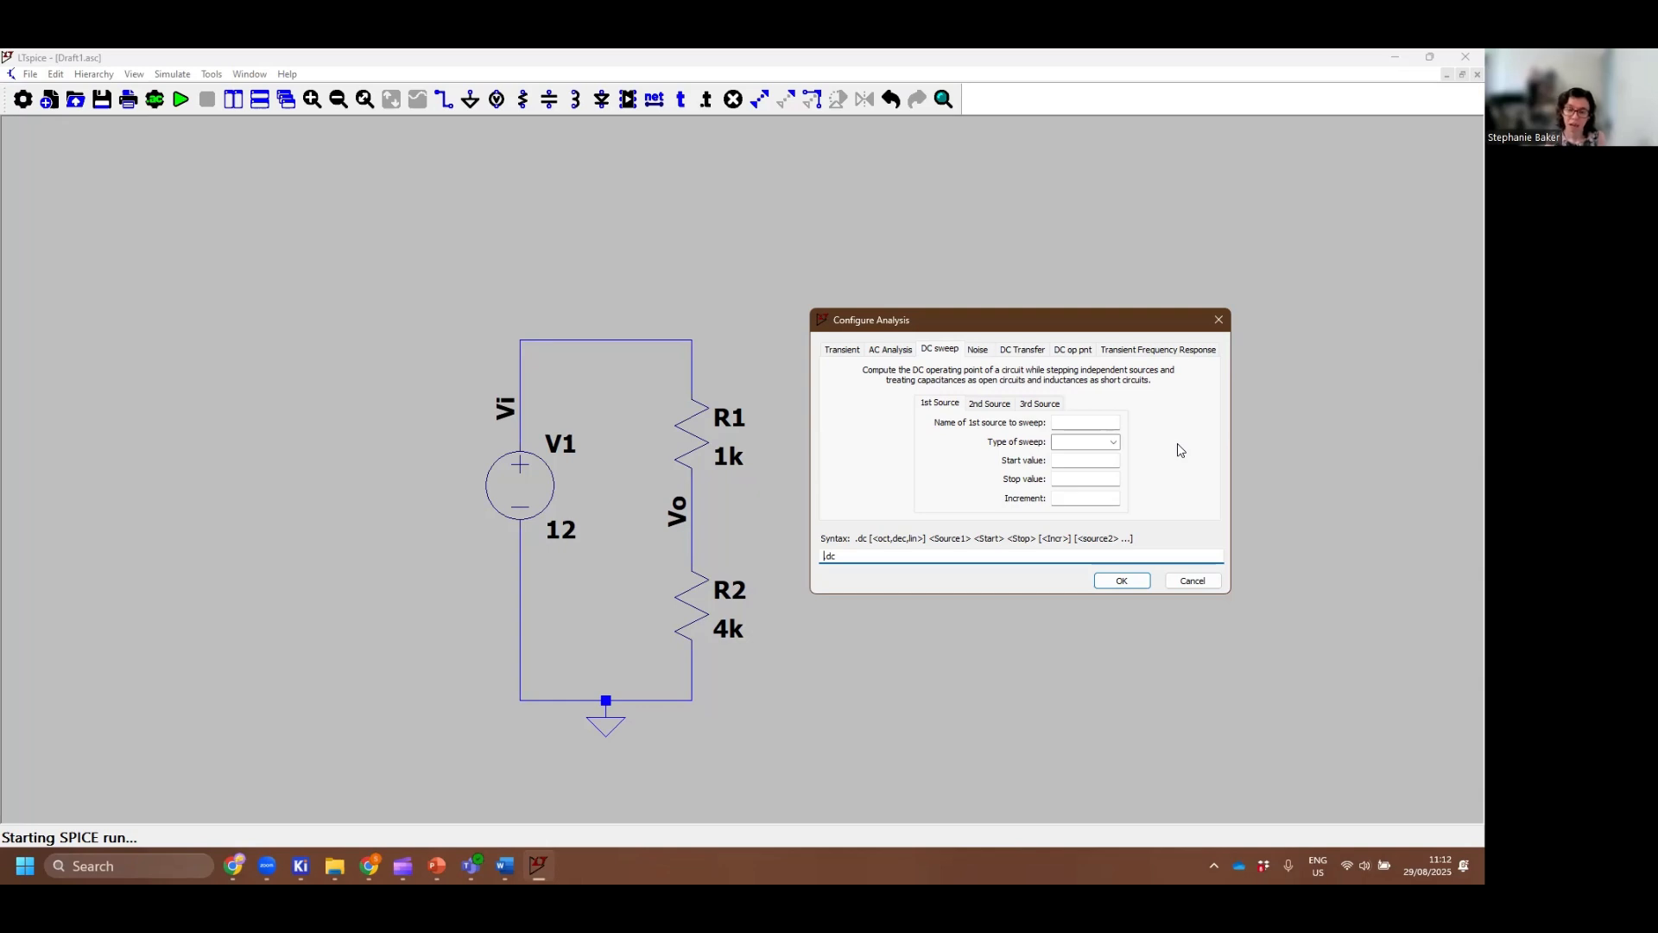
left_click(911, 356)
left_click(1170, 351)
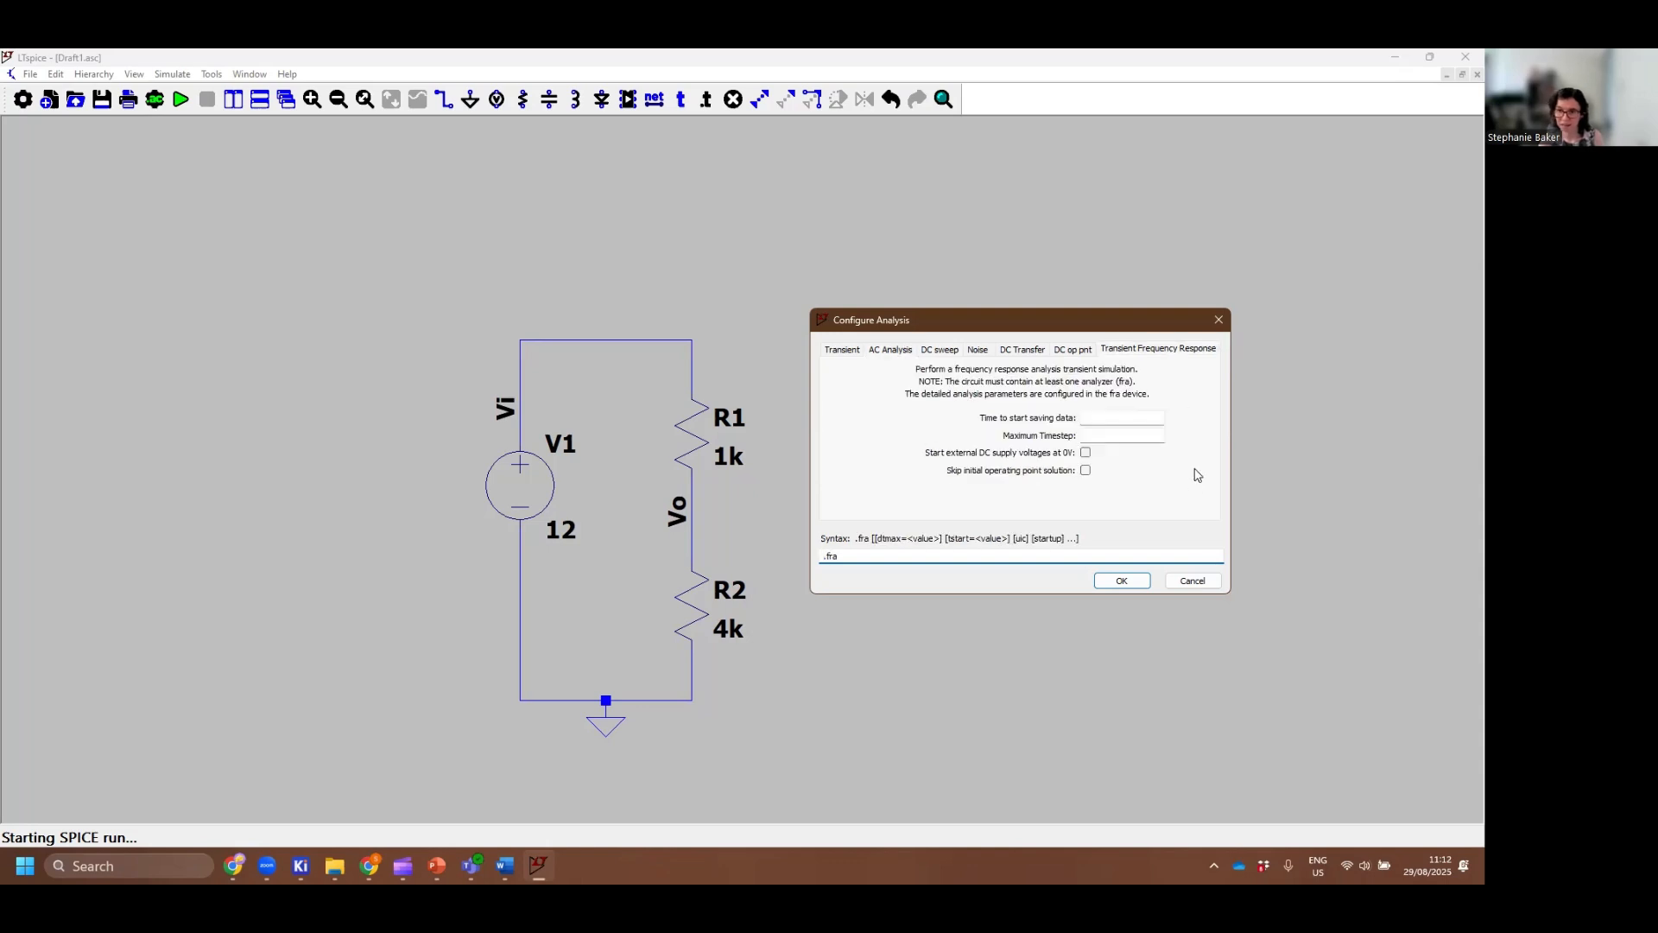
left_click(950, 353)
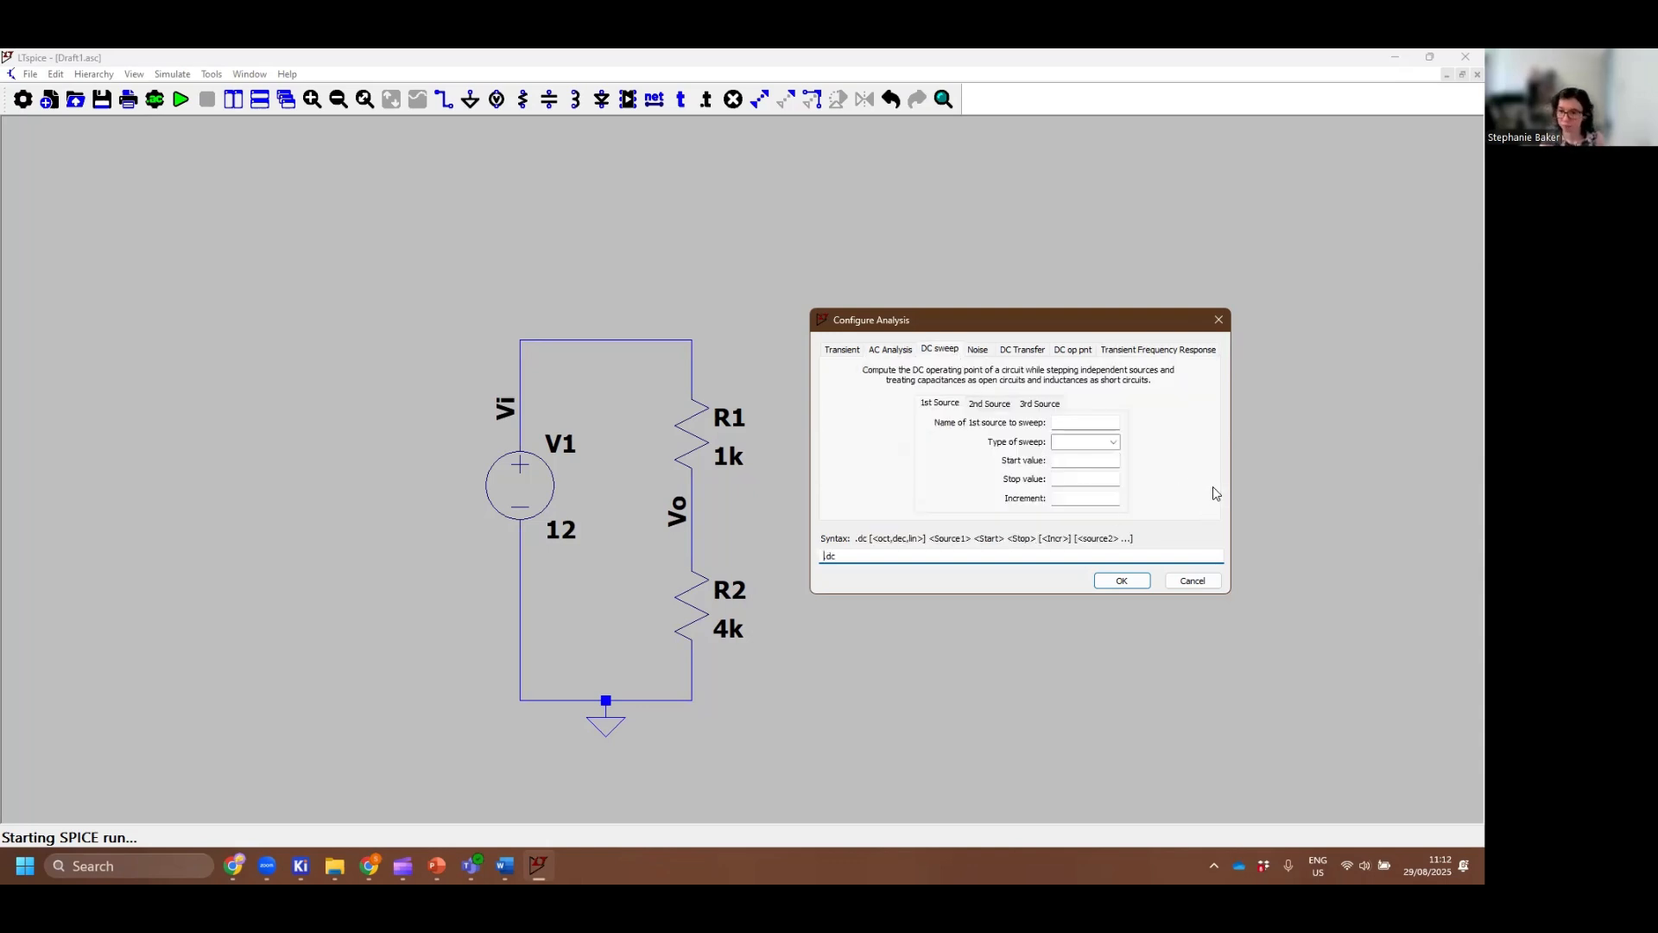
left_click(1077, 351)
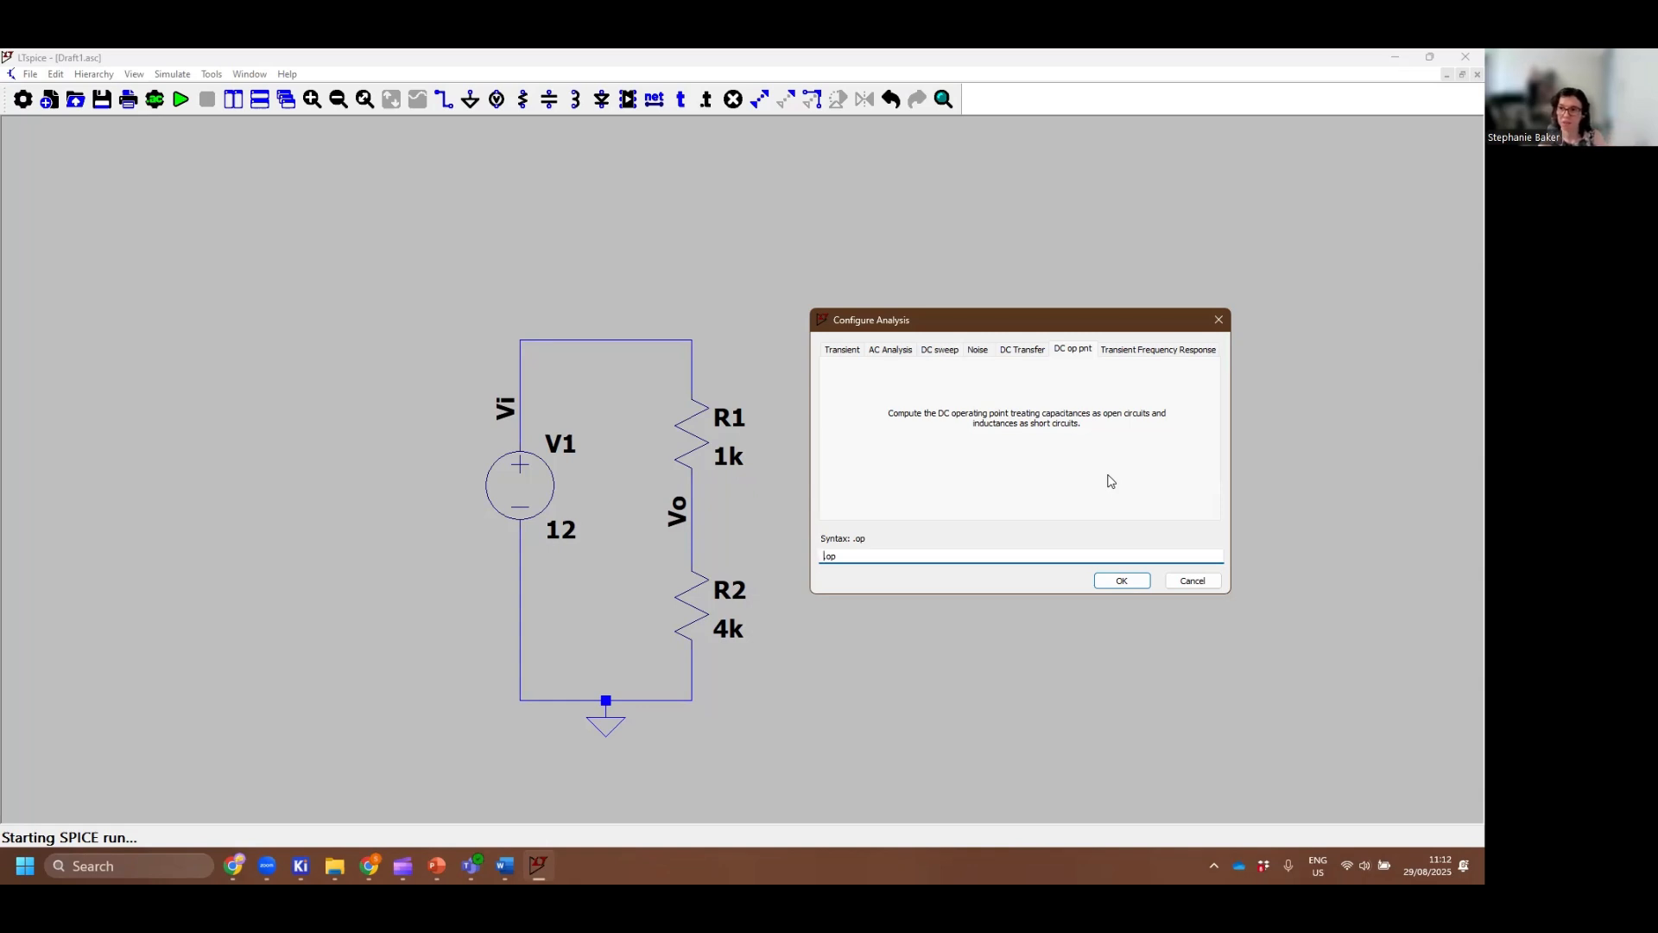
left_click(1122, 580)
left_click(473, 748)
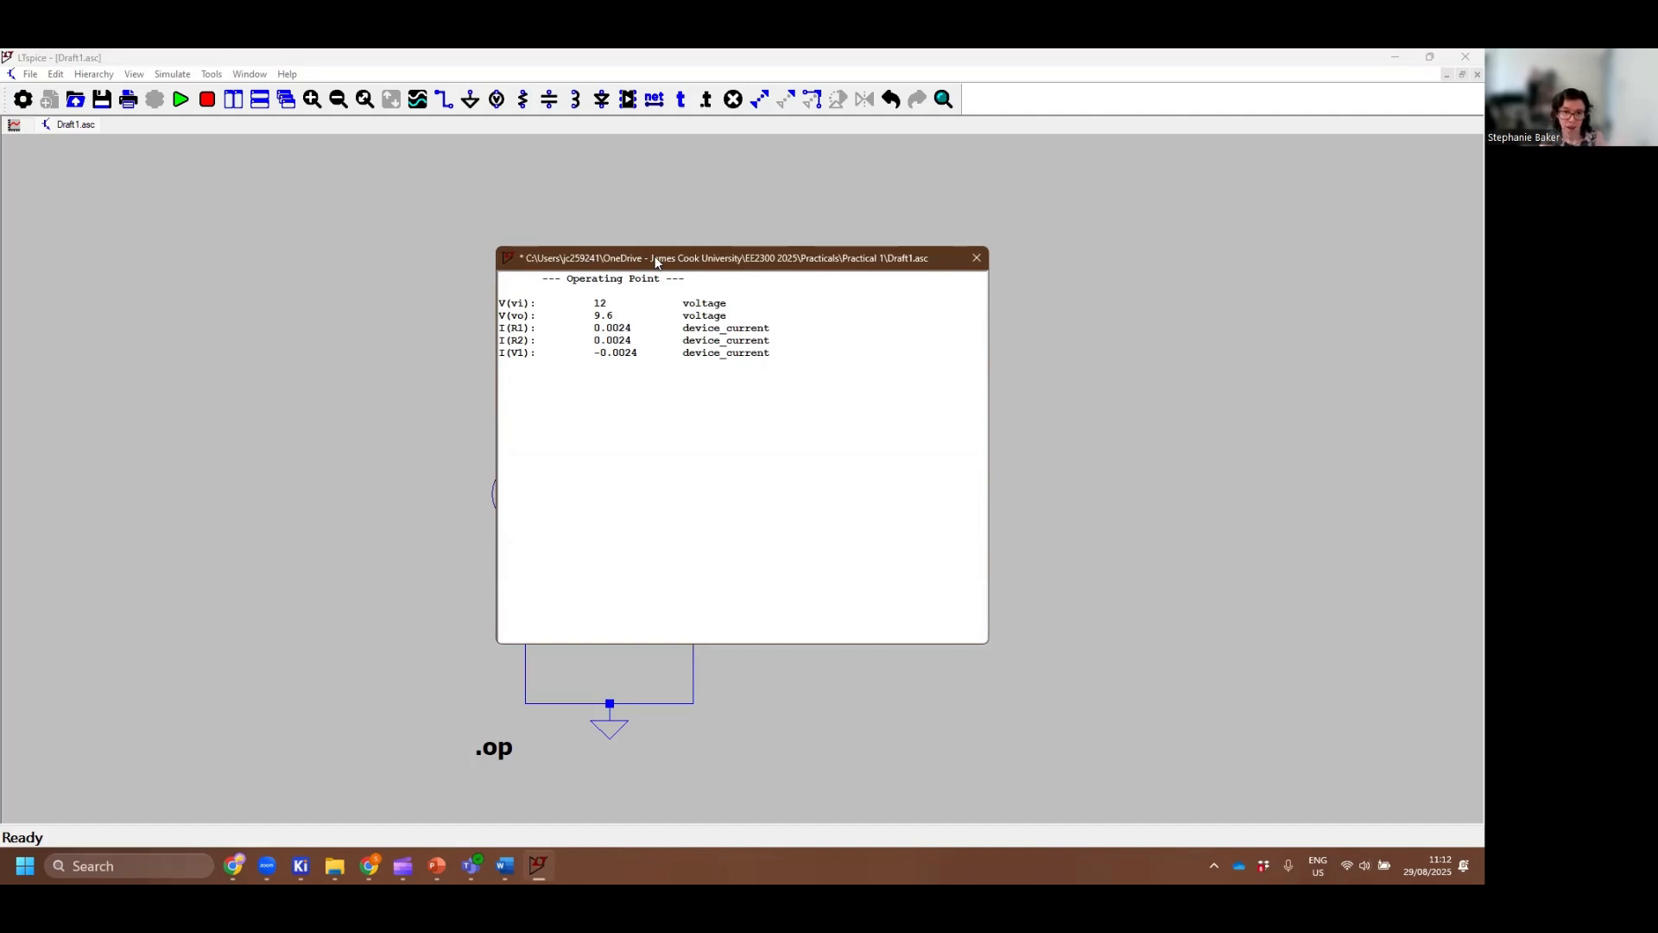
Examine the operating point voltages at Vi and Vo and the device currents beside the schematic, and close the results
left_click_drag(656, 257, 1040, 327)
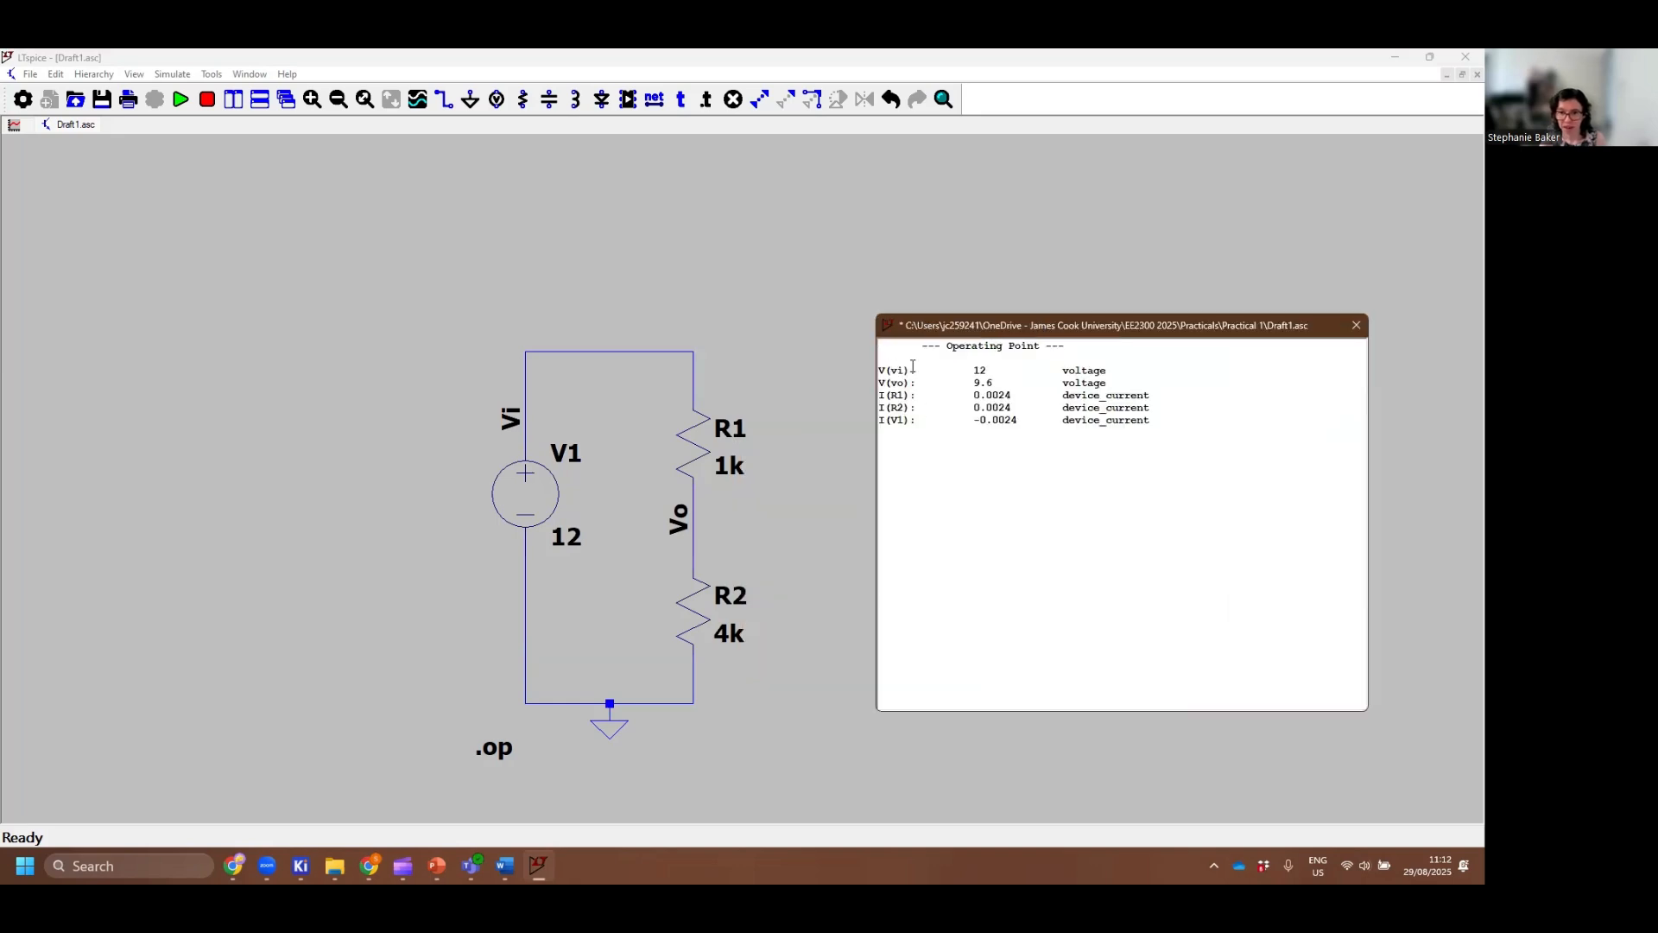
left_click_drag(913, 366, 871, 369)
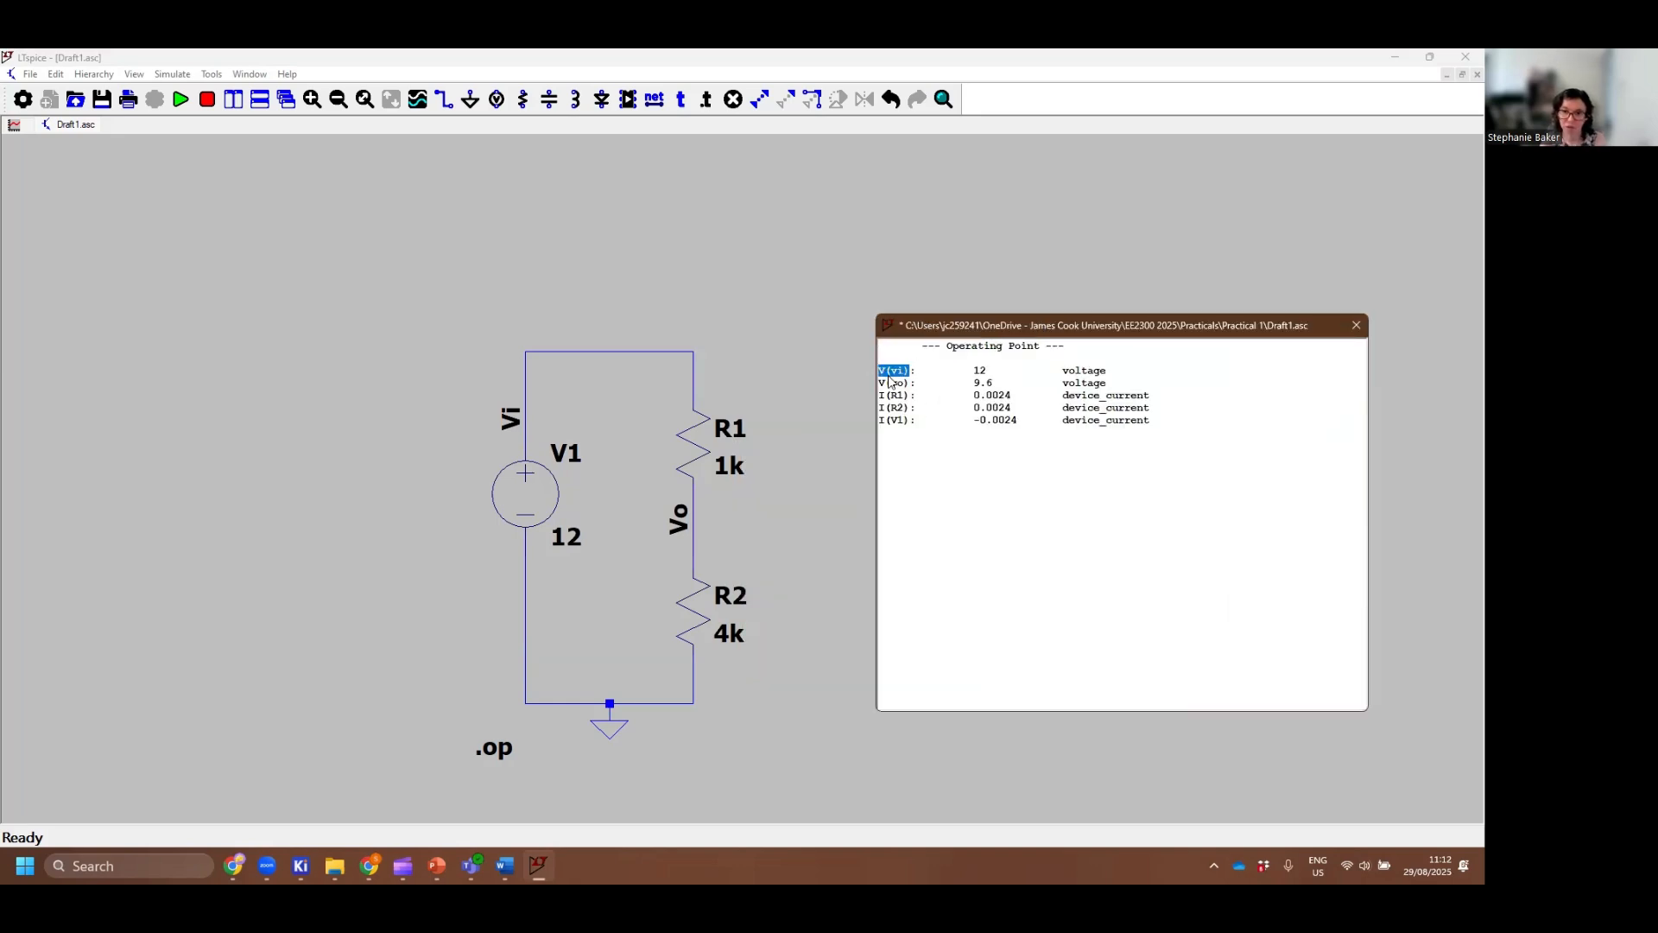
left_click(916, 370)
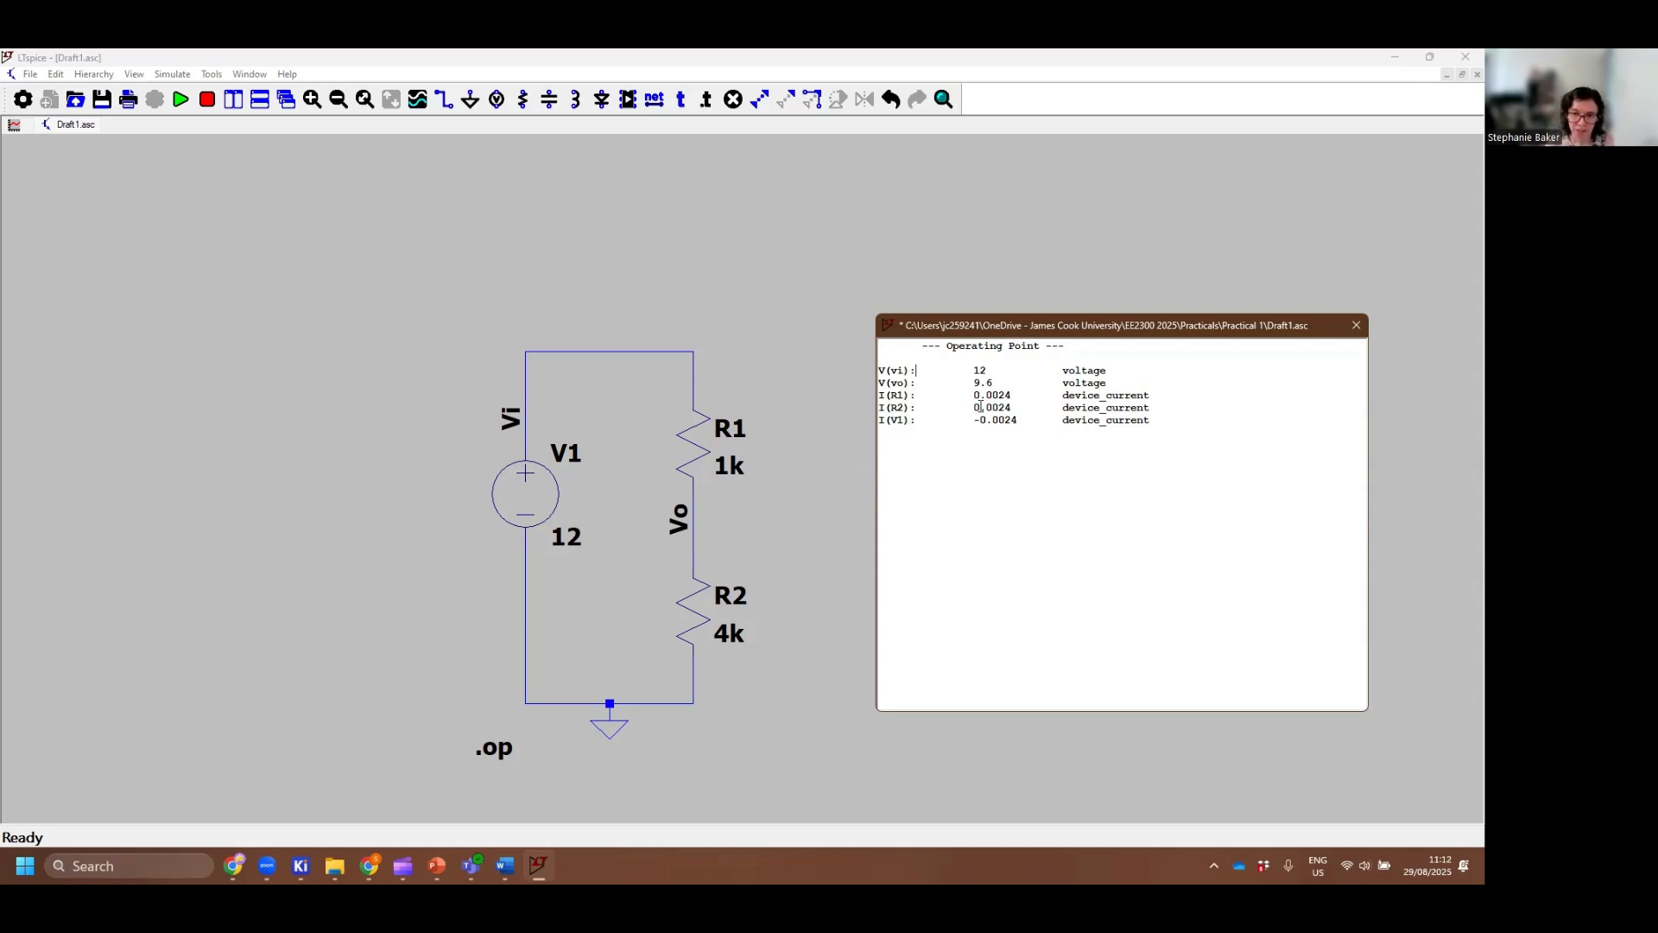
left_click_drag(975, 395, 1019, 391)
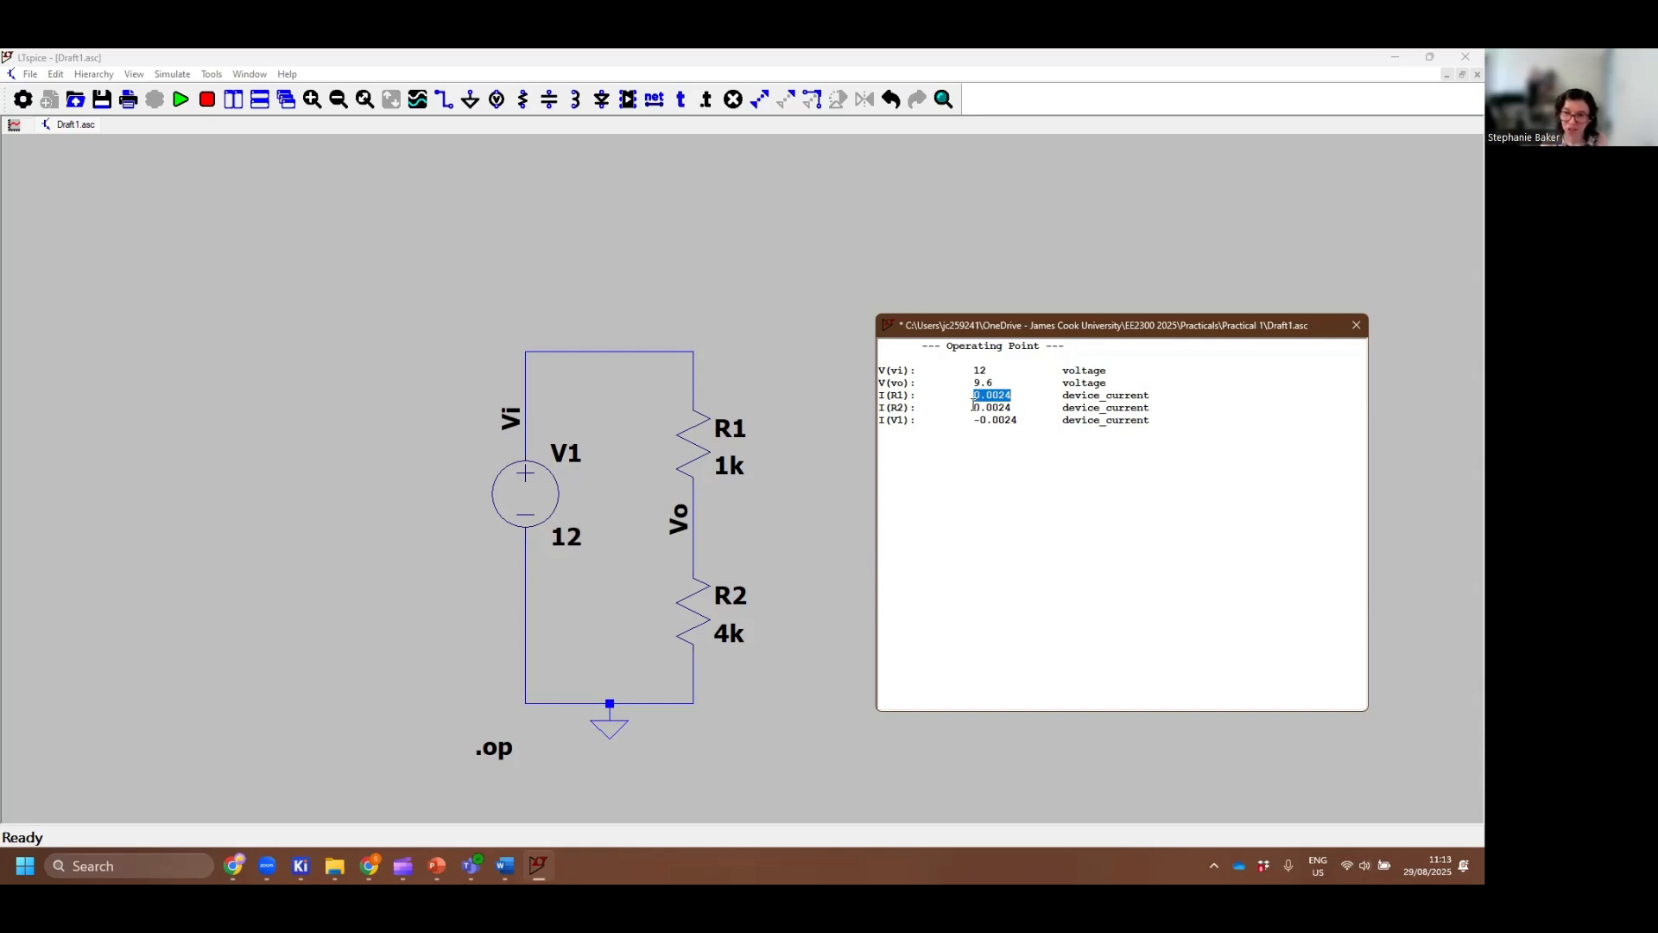
left_click_drag(973, 395, 1017, 398)
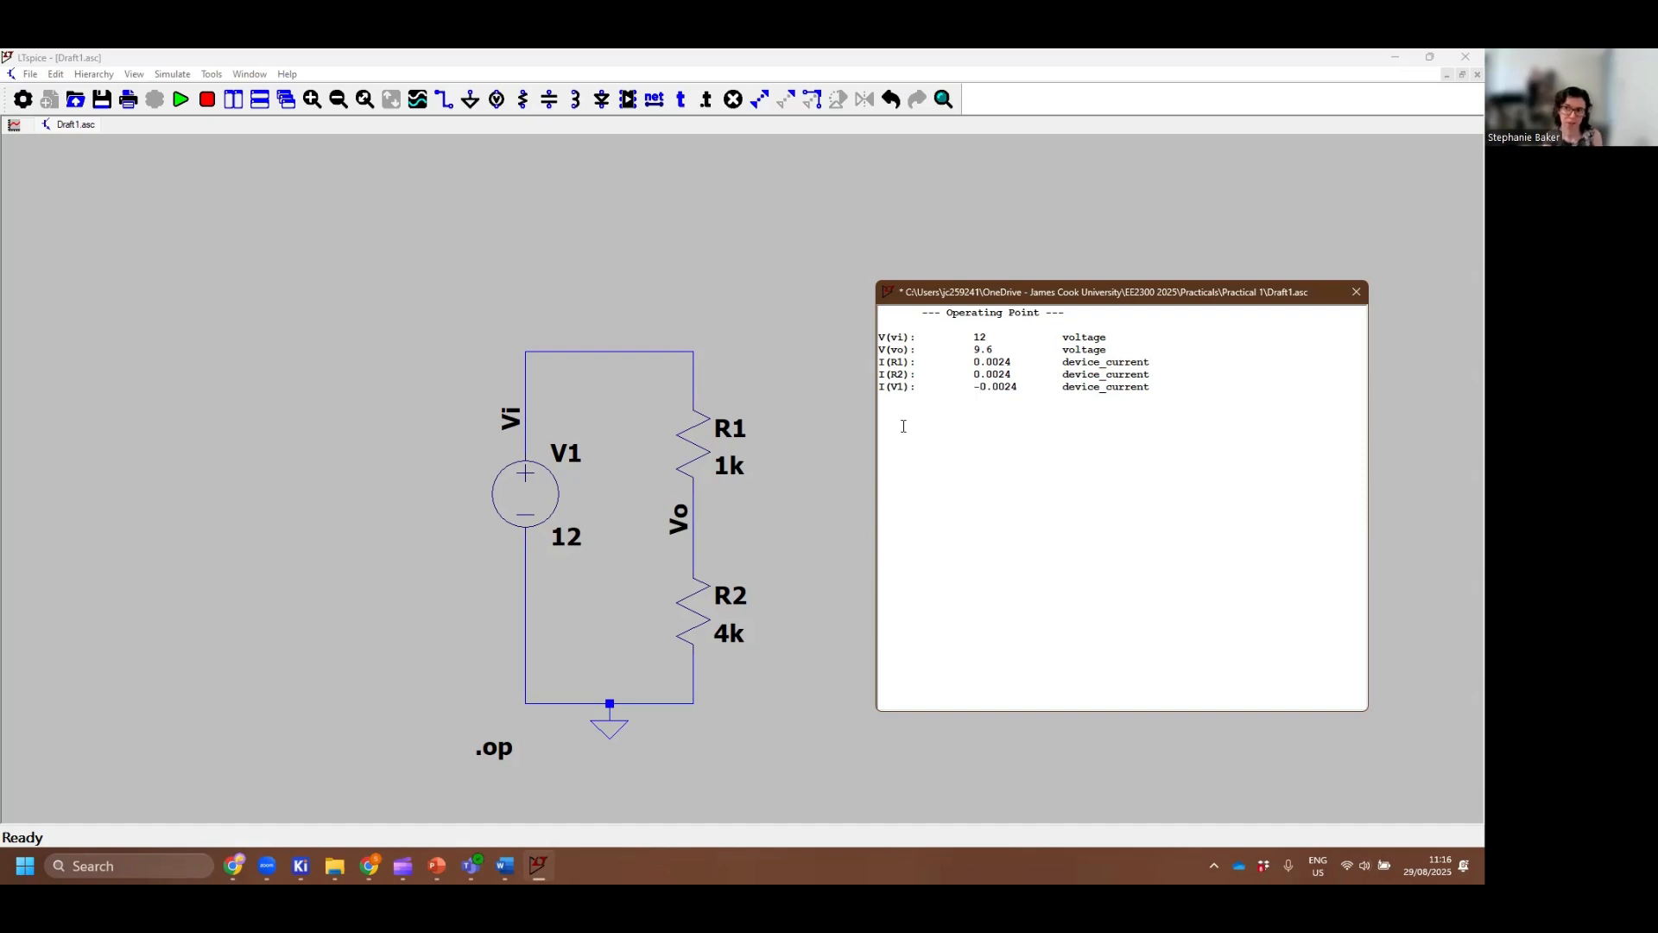
left_click(1357, 293)
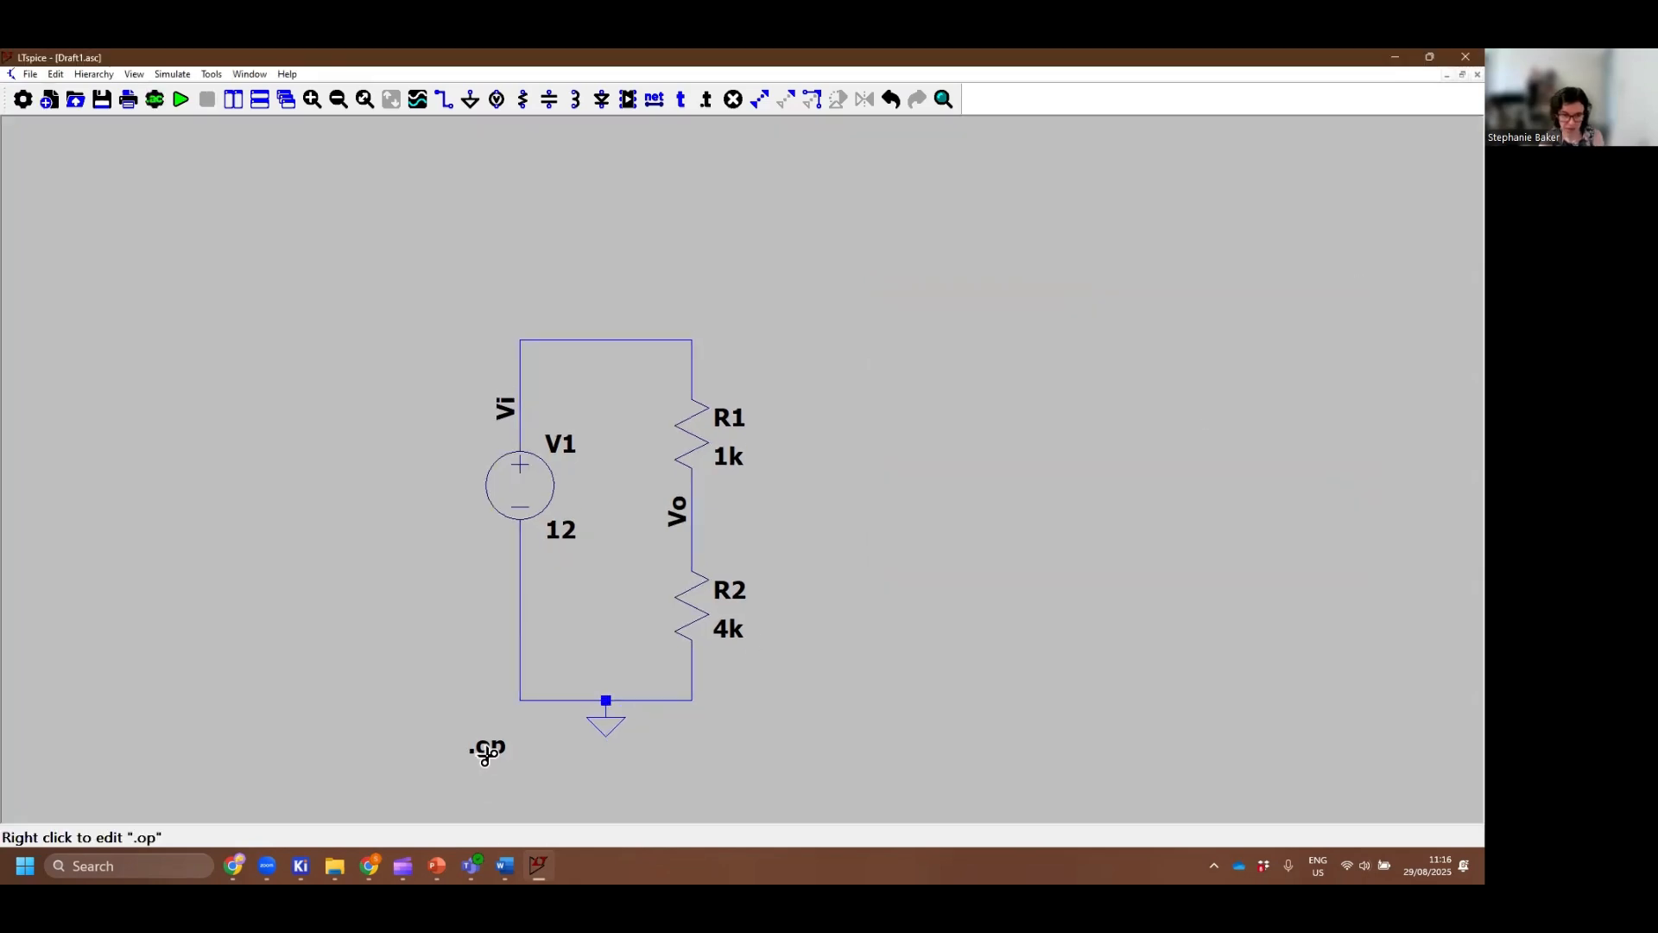
Replace the .op directive with a transient analysis using stop time 0.1, data saving start 0 and maximum timestep 10u, placed below the circuit
left_click(486, 752)
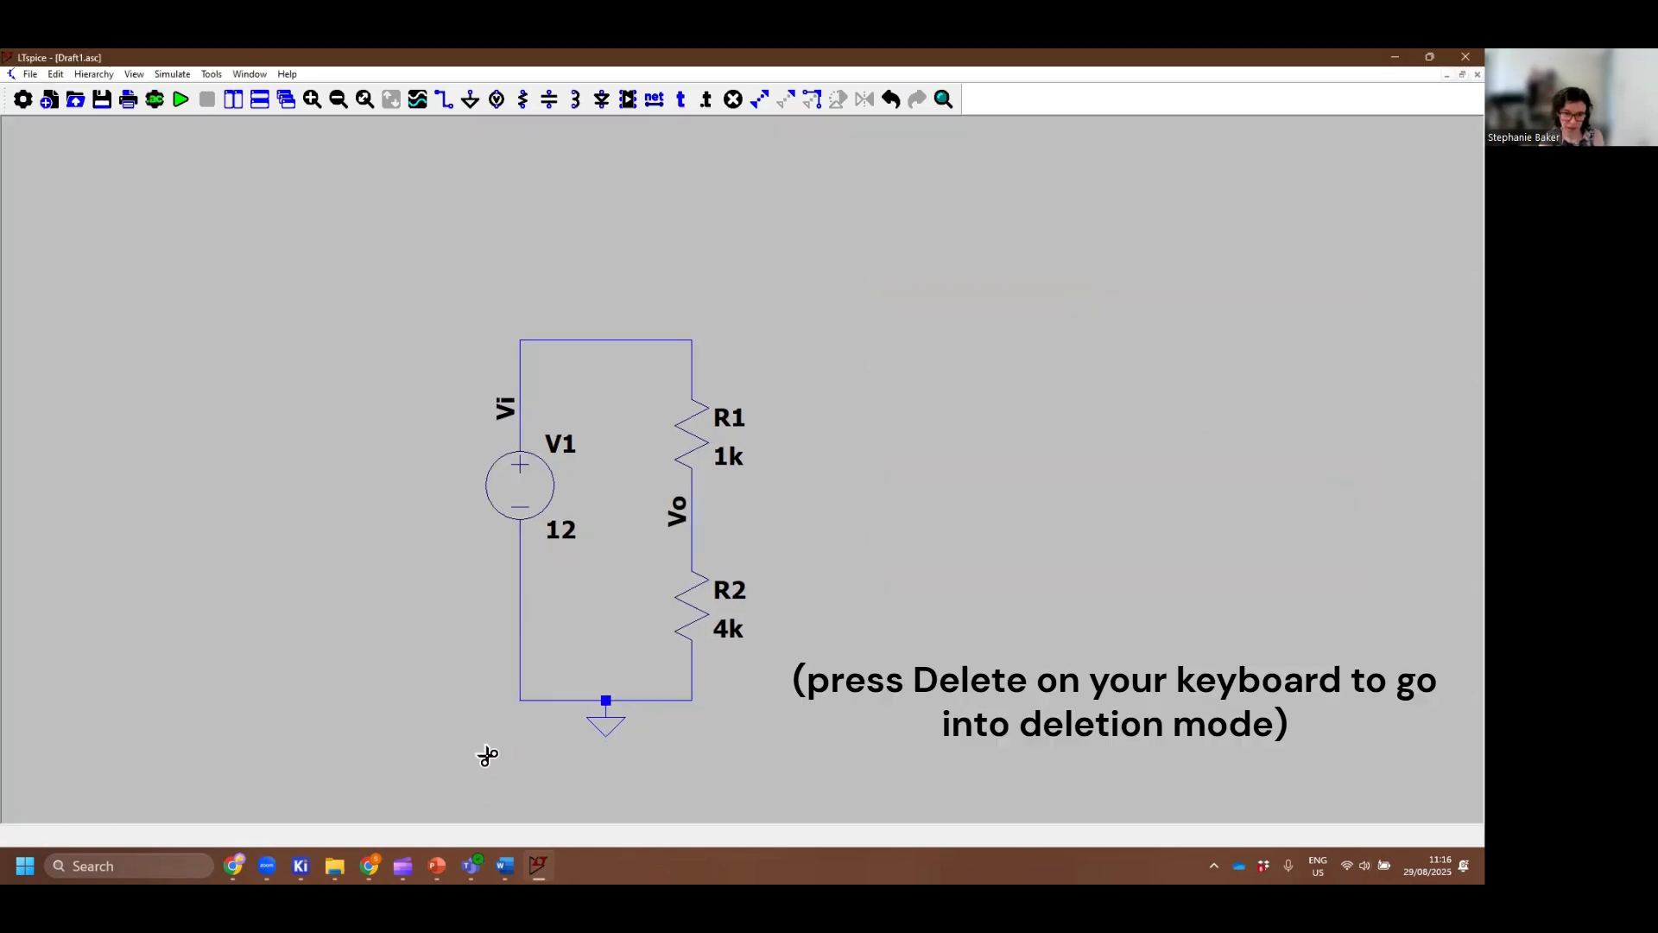
left_click(185, 76)
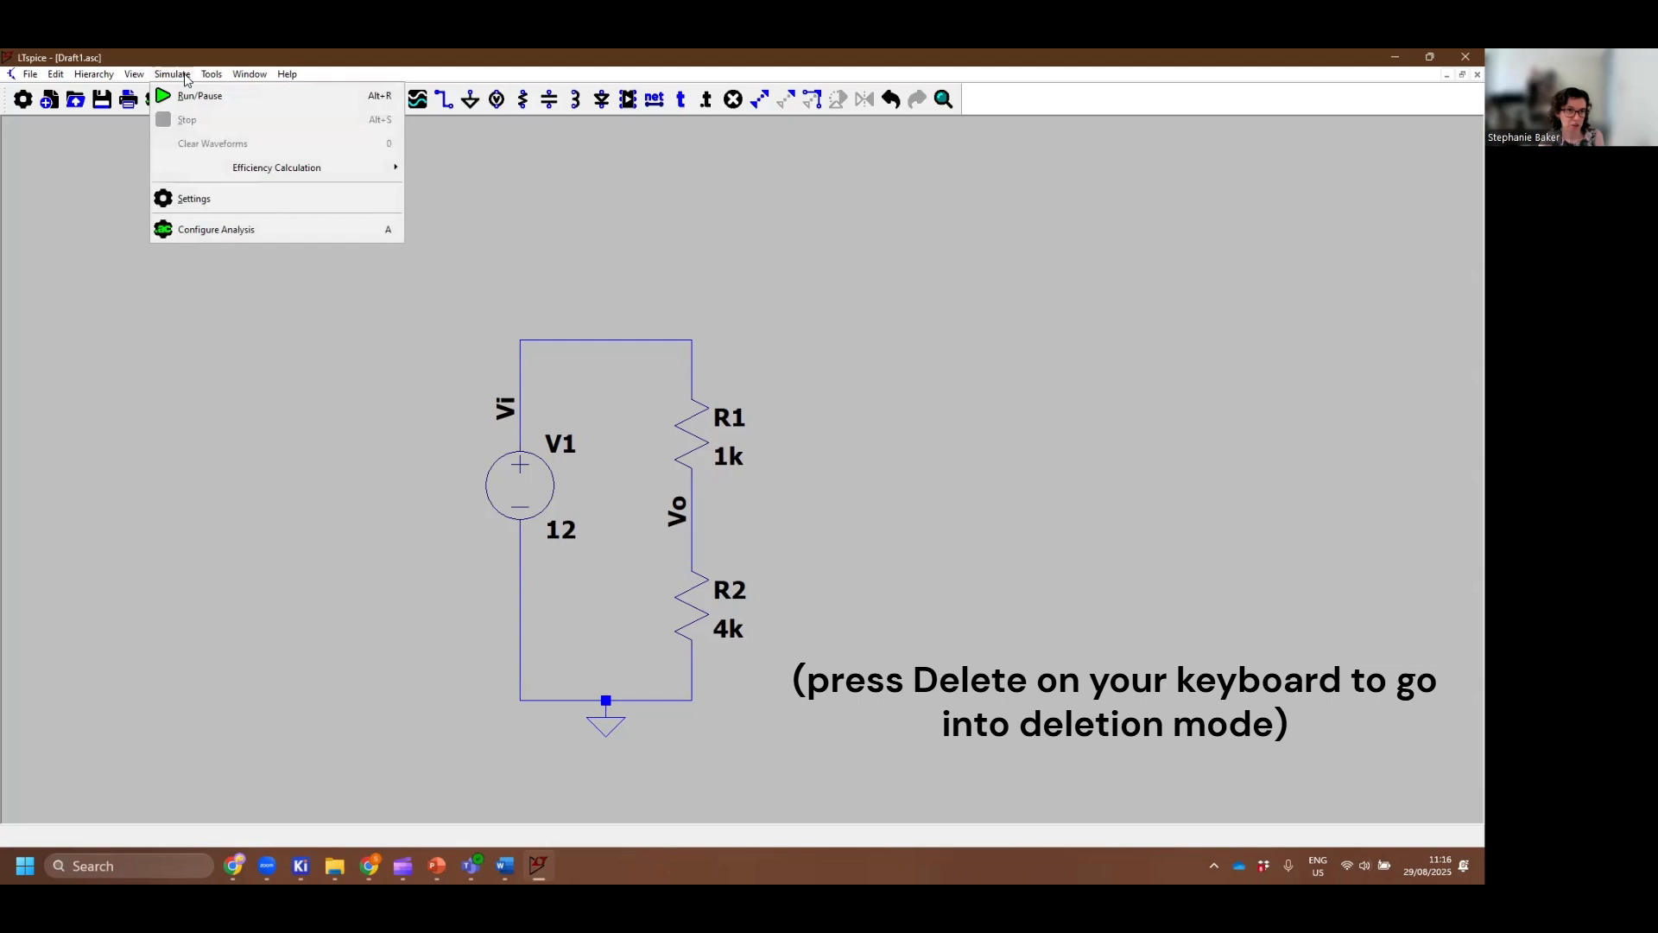
left_click(205, 231)
left_click_drag(680, 321, 1038, 346)
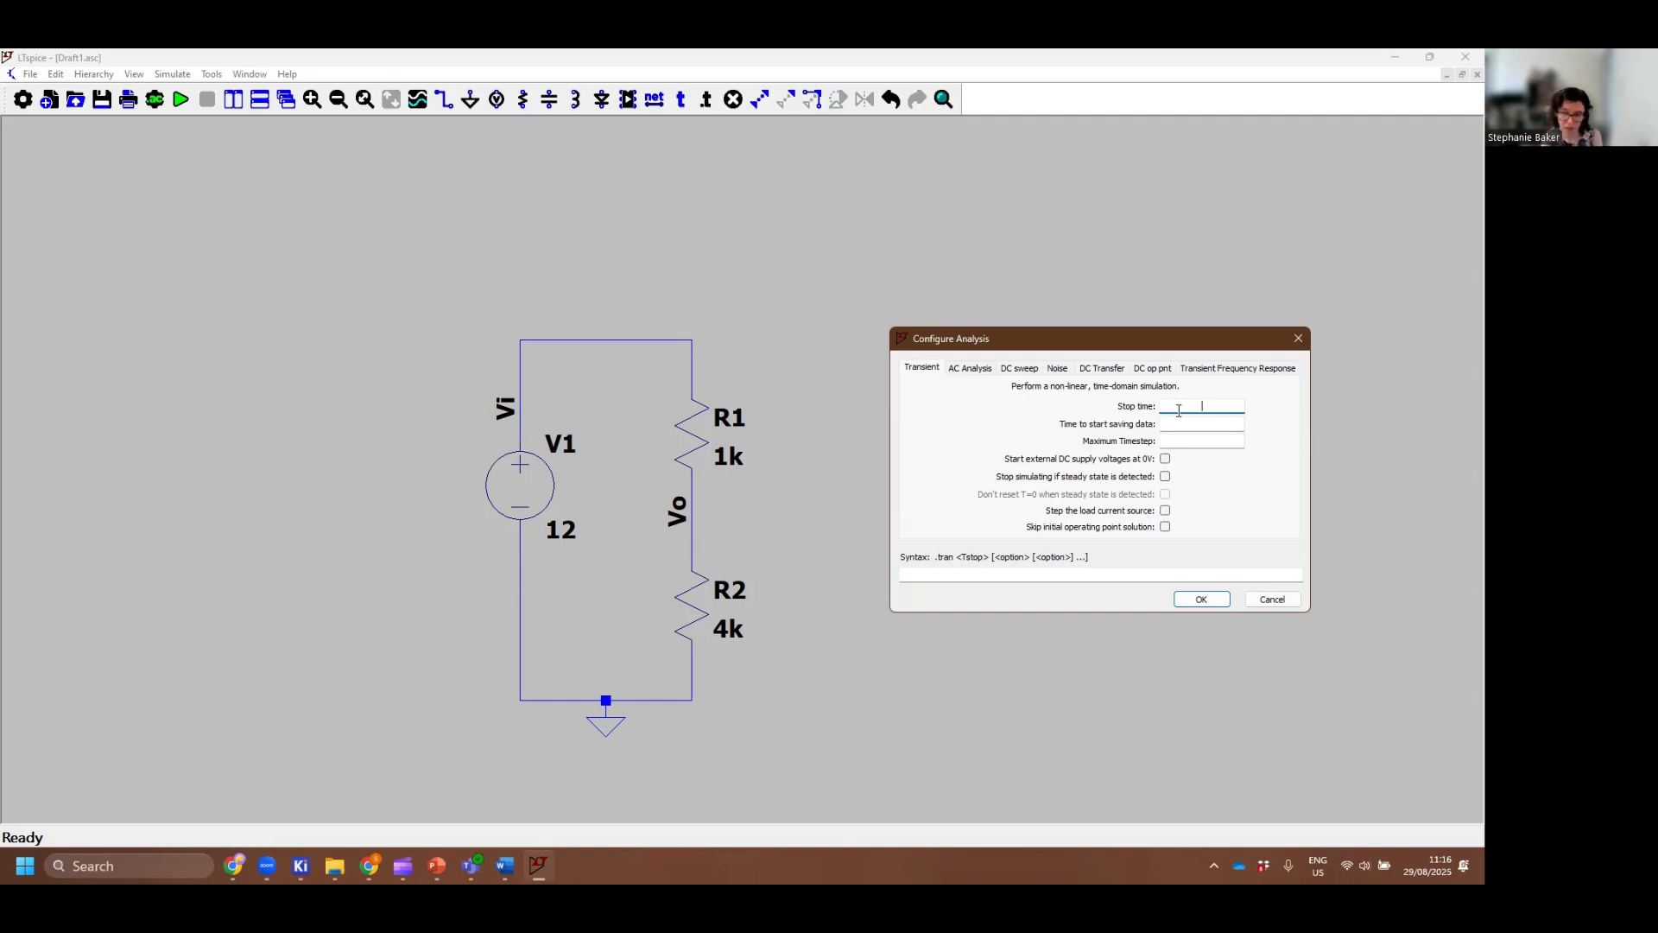
type("0.1")
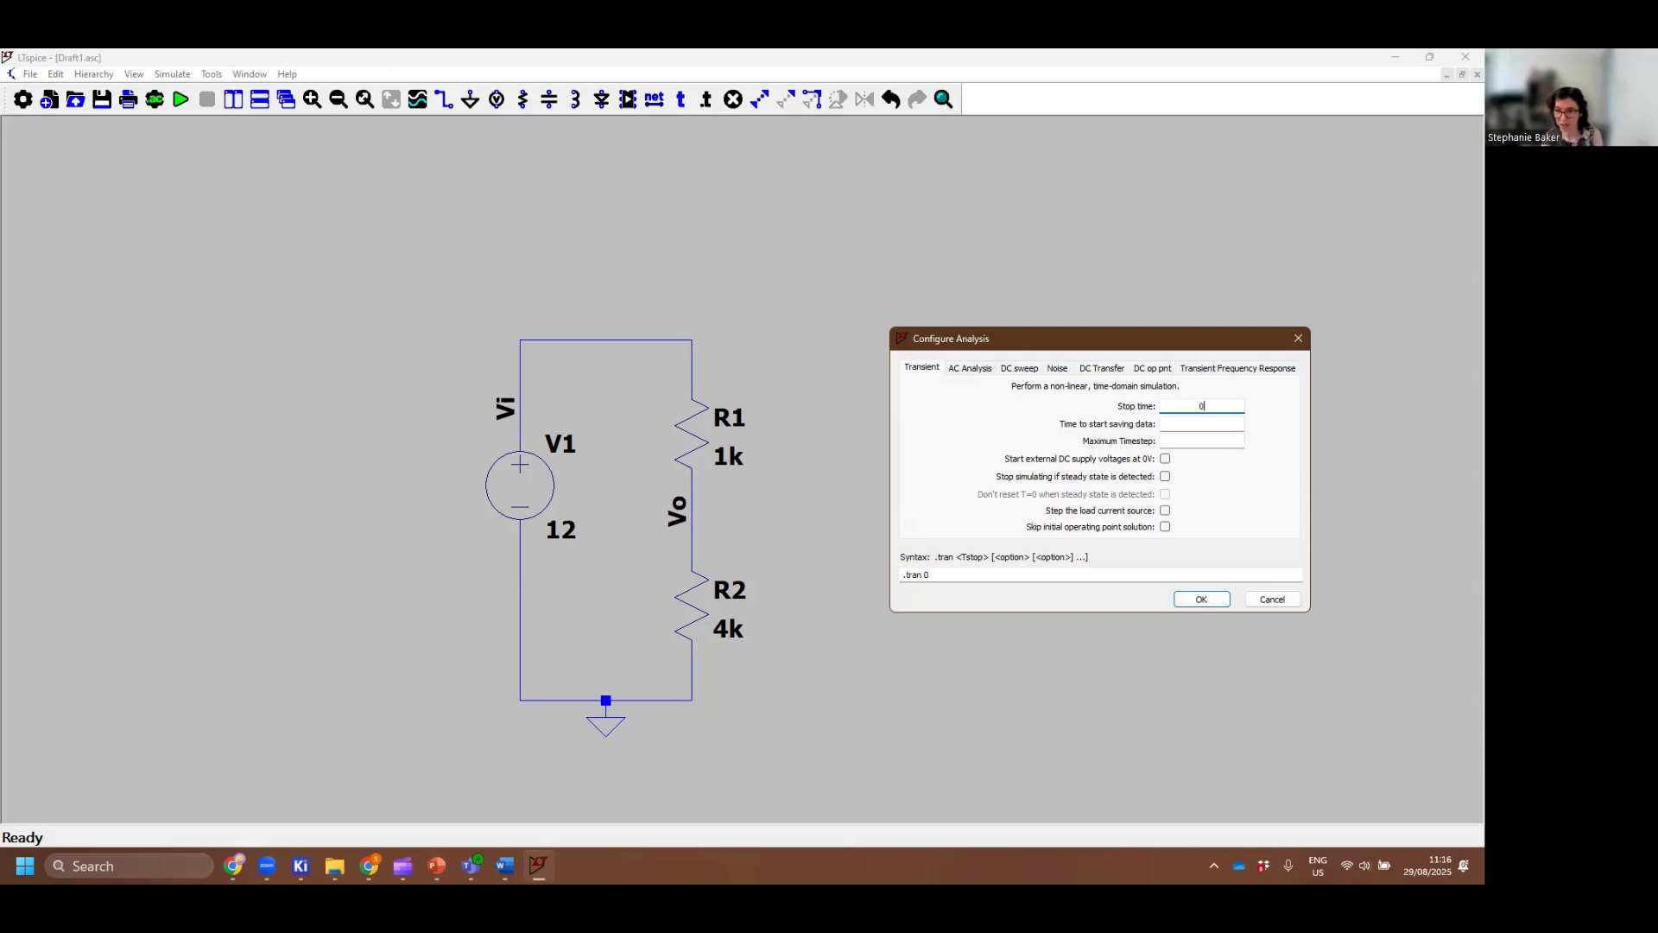
key("Tab")
type("0")
key("Tab")
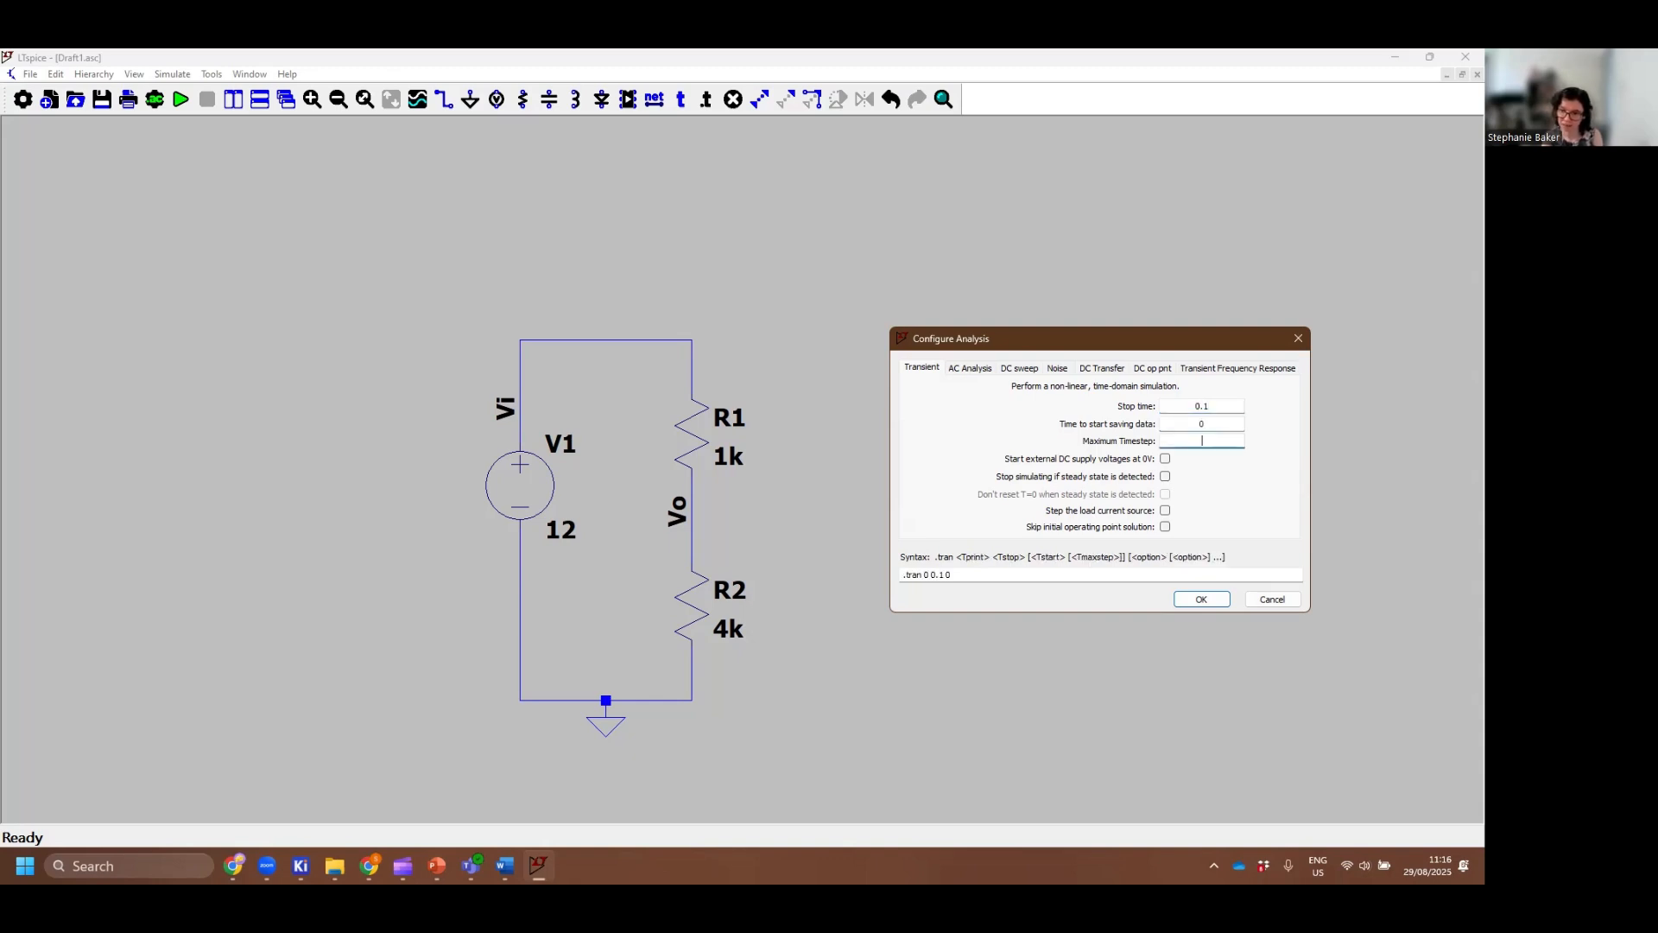
type("10u")
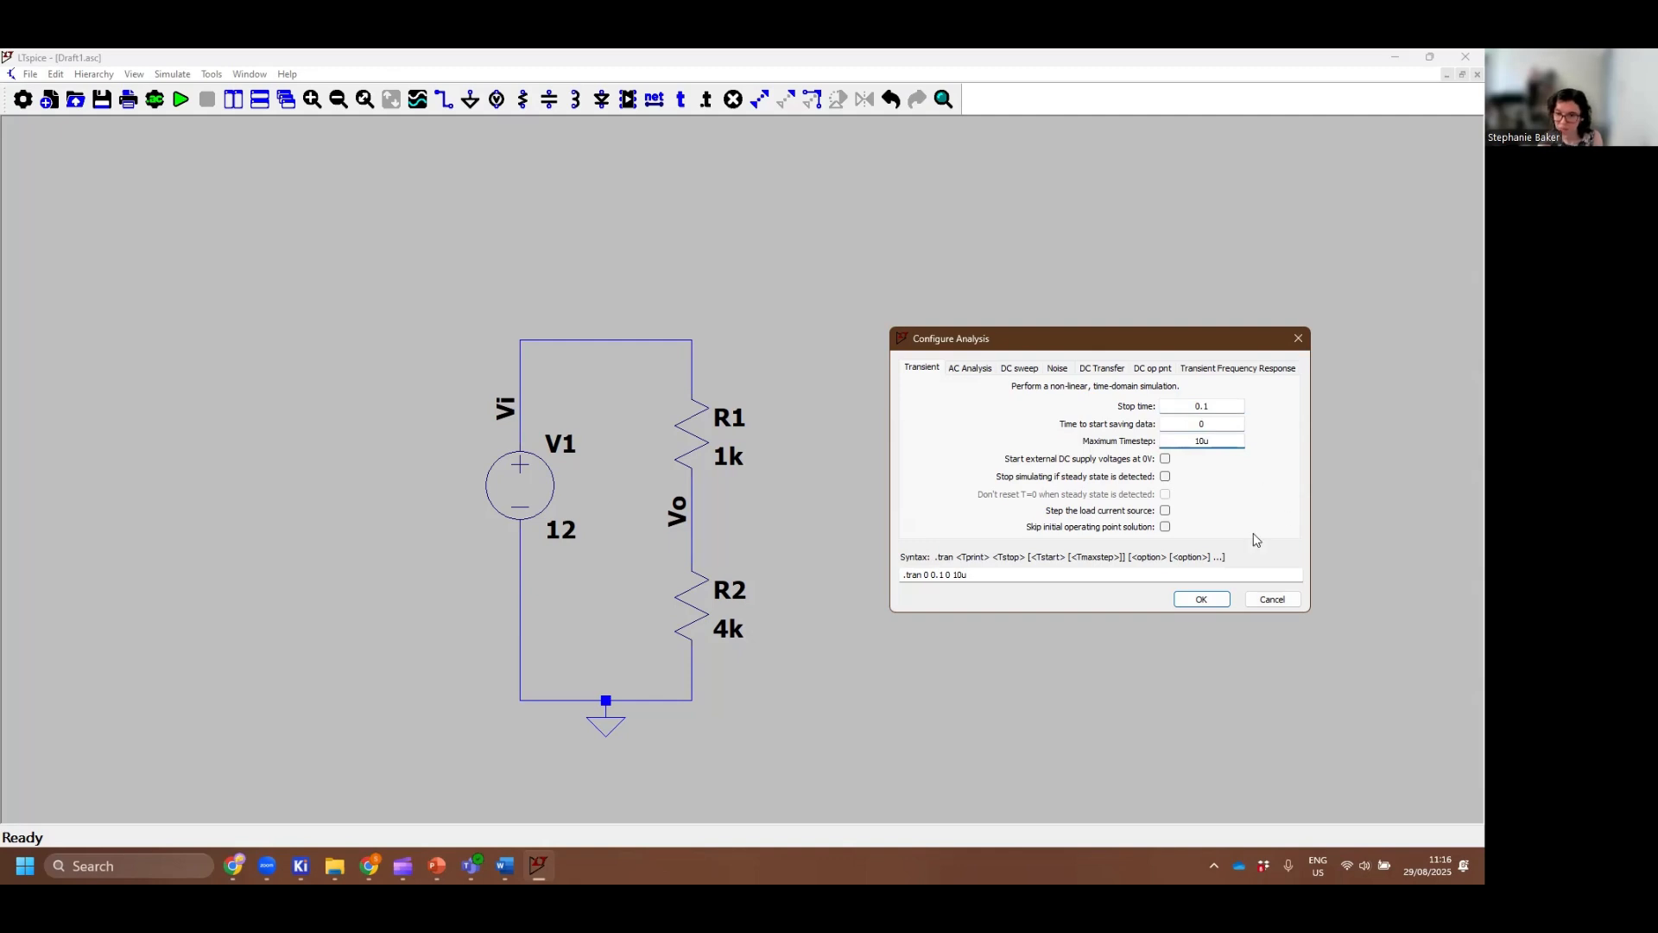
left_click(1190, 599)
left_click(467, 726)
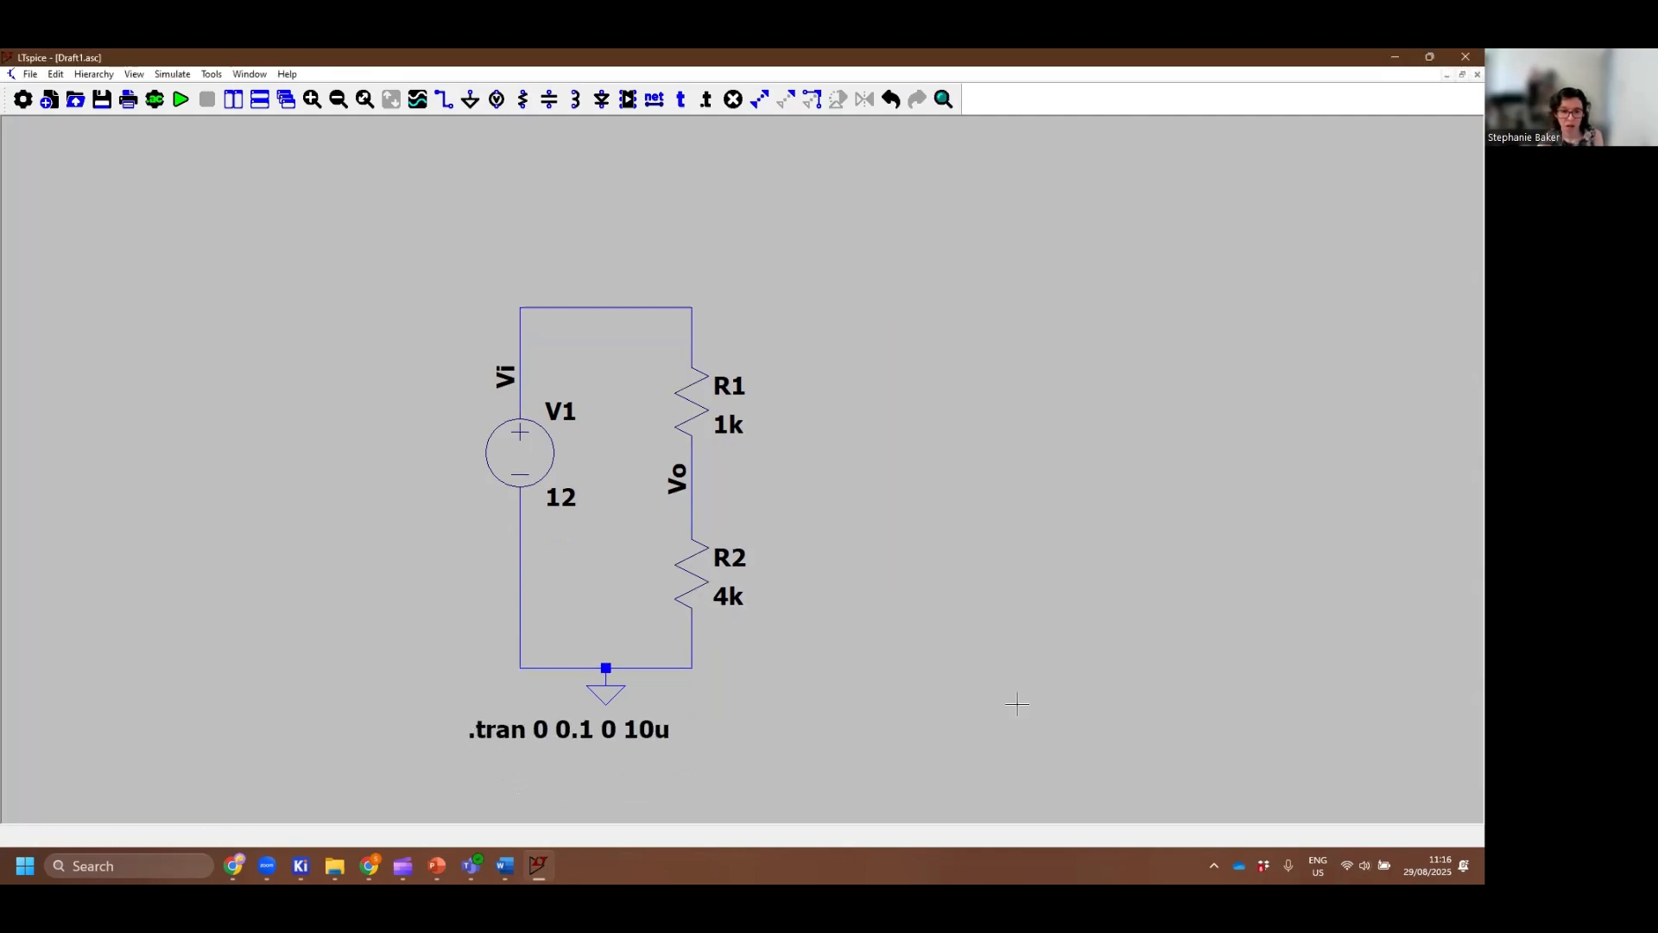
Run the transient simulation and plot the voltages at nodes Vi and Vo
left_click(180, 99)
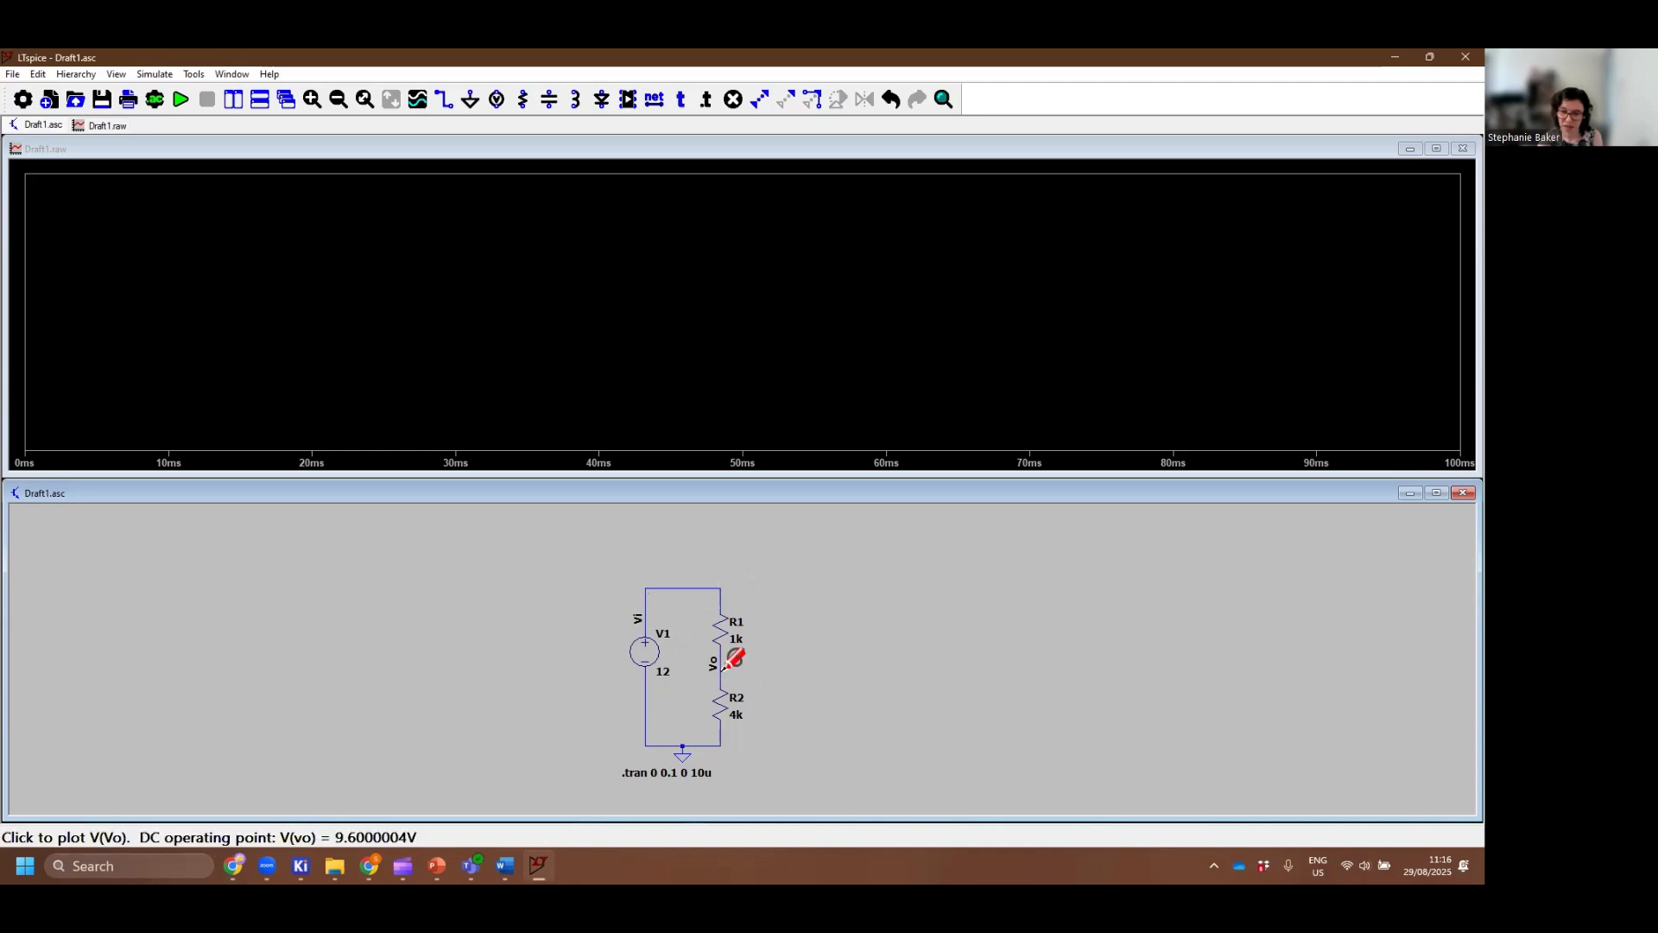
left_click(648, 596)
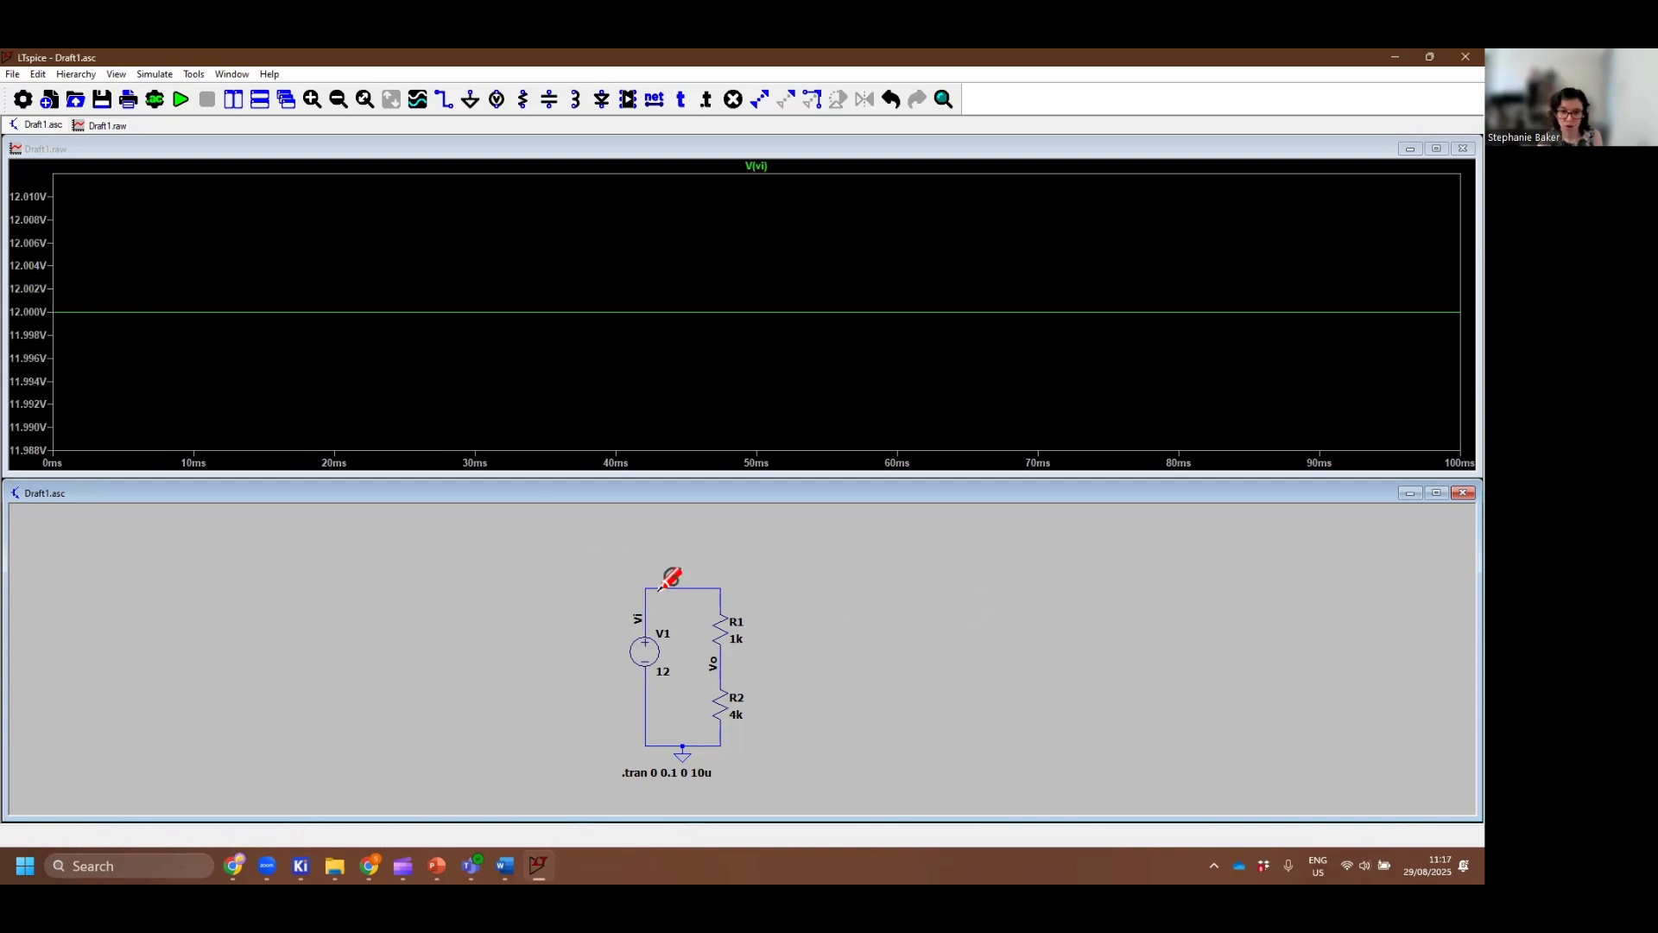
left_click(724, 667)
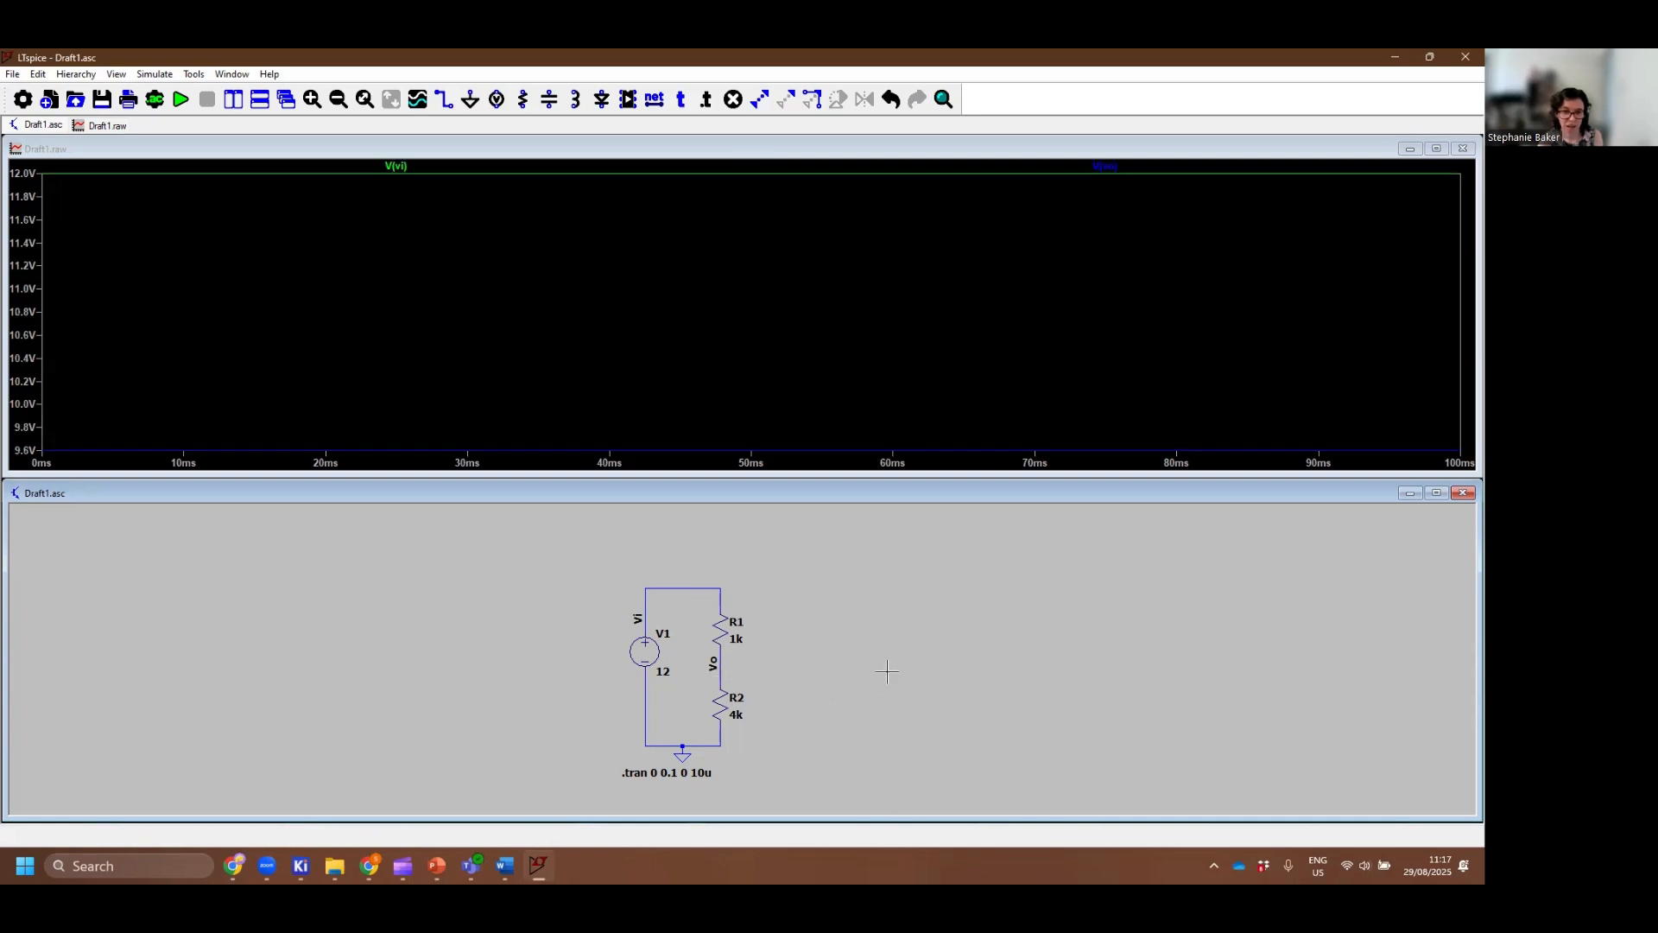
Change the colour of the V(vo) trace in the waveform plot to magenta
right_click(1104, 166)
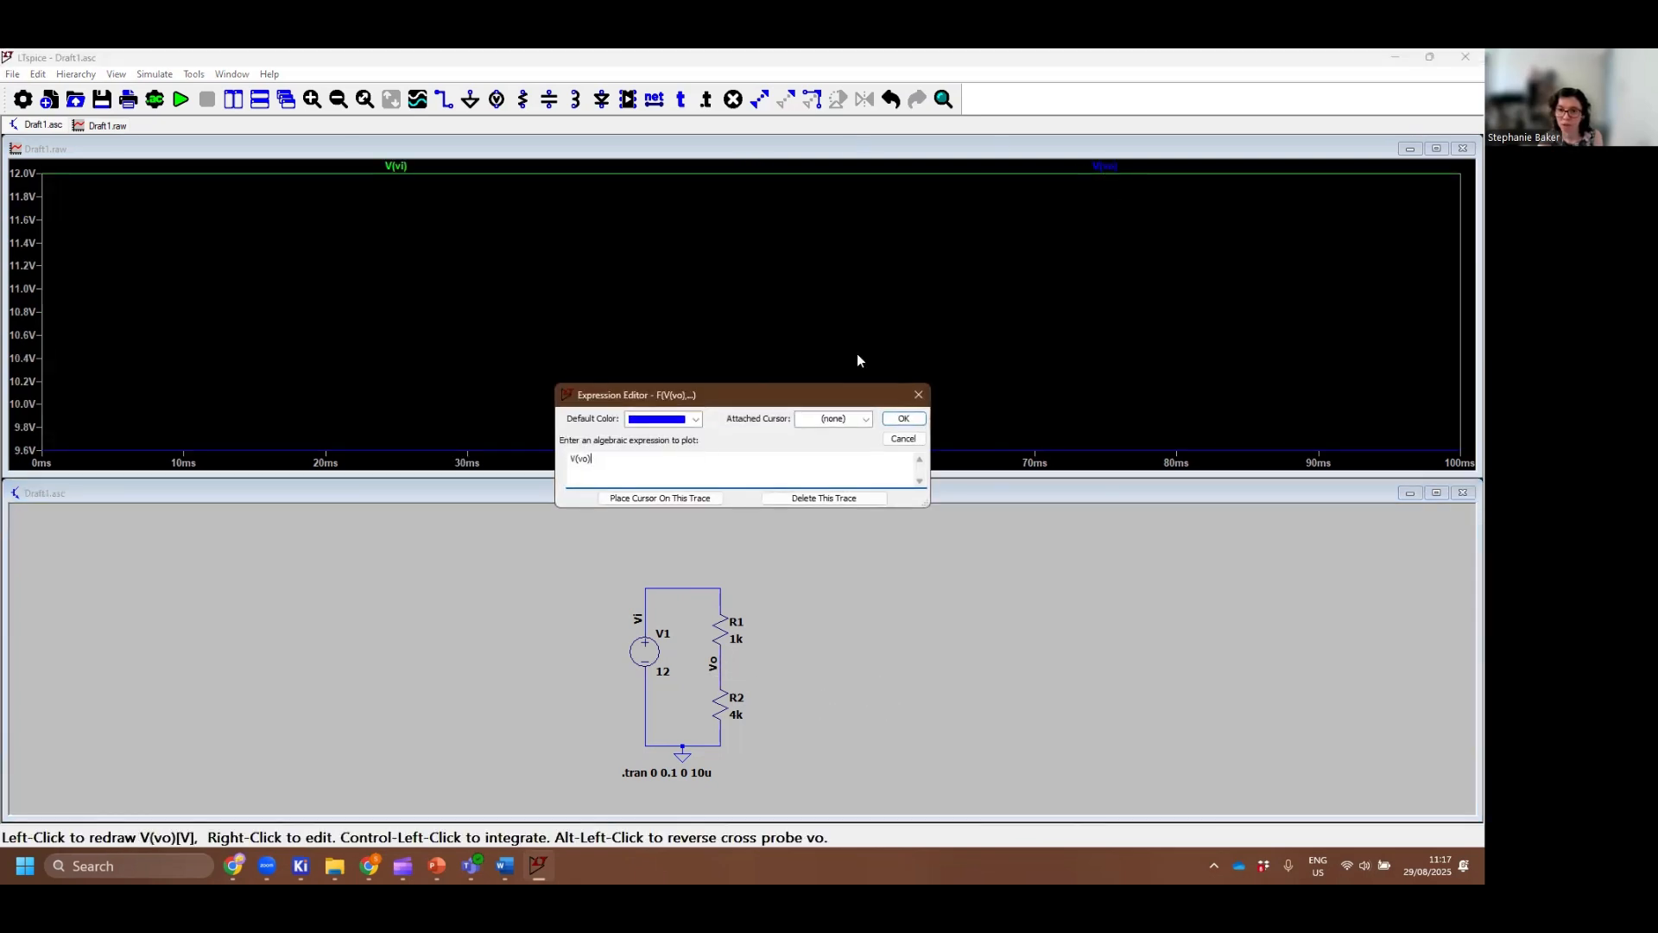
left_click(671, 420)
left_click(671, 496)
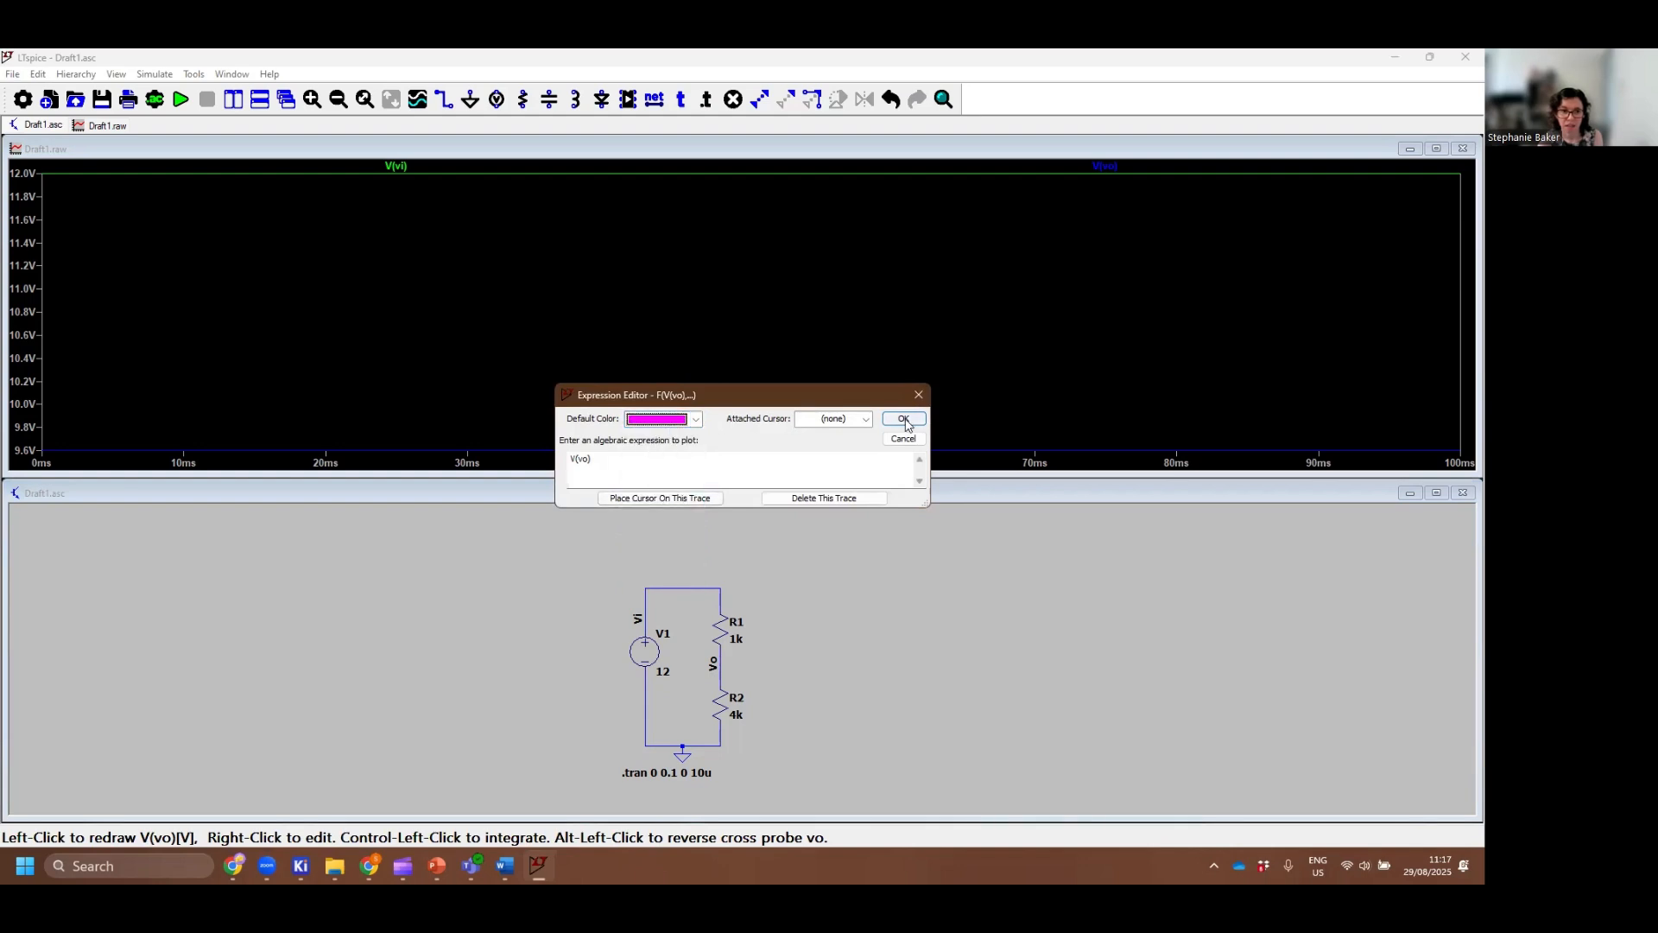
left_click(903, 419)
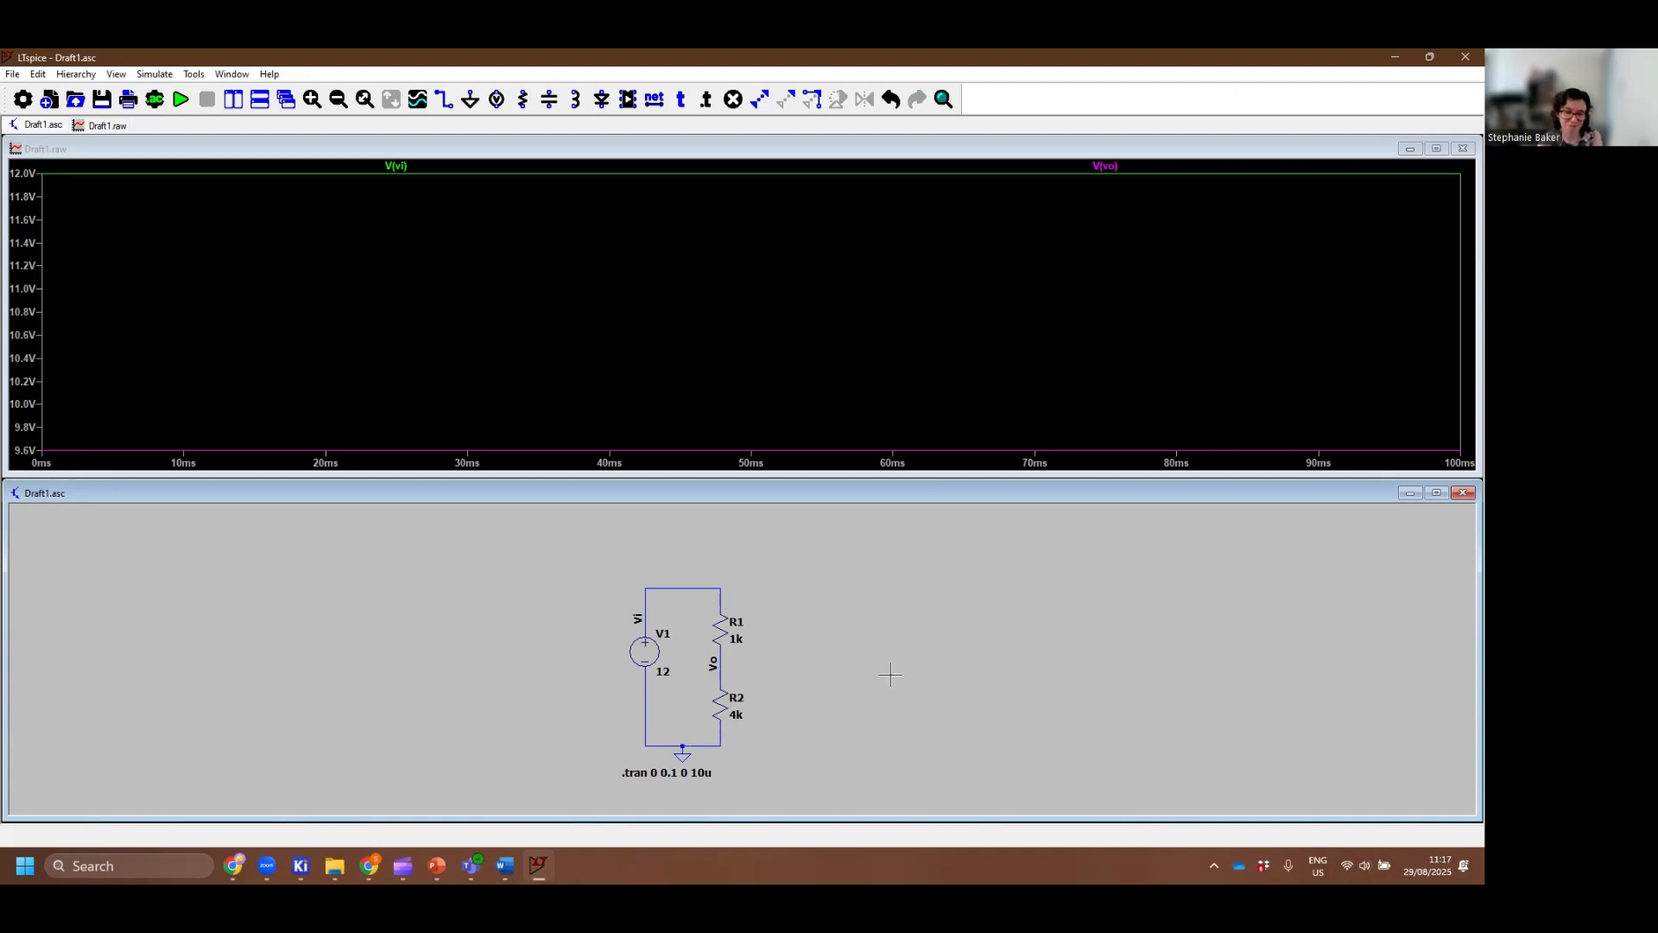
Plot the current through resistor R1 and change the I(R1) trace colour to magenta
left_click(720, 625)
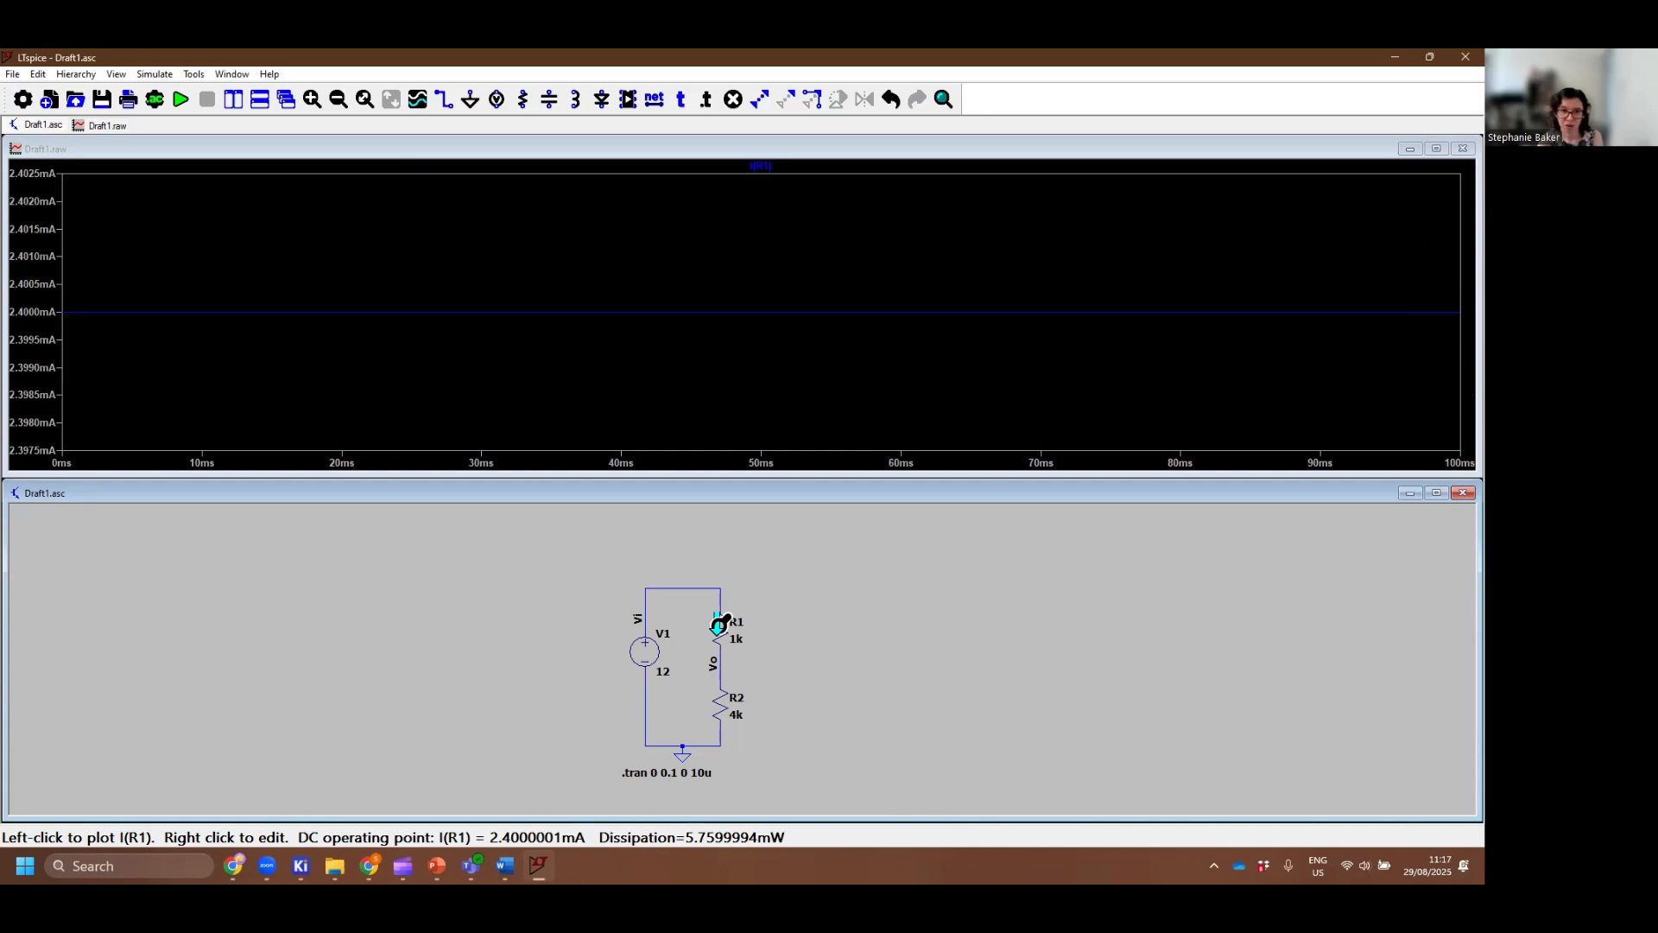
right_click(760, 165)
left_click(694, 419)
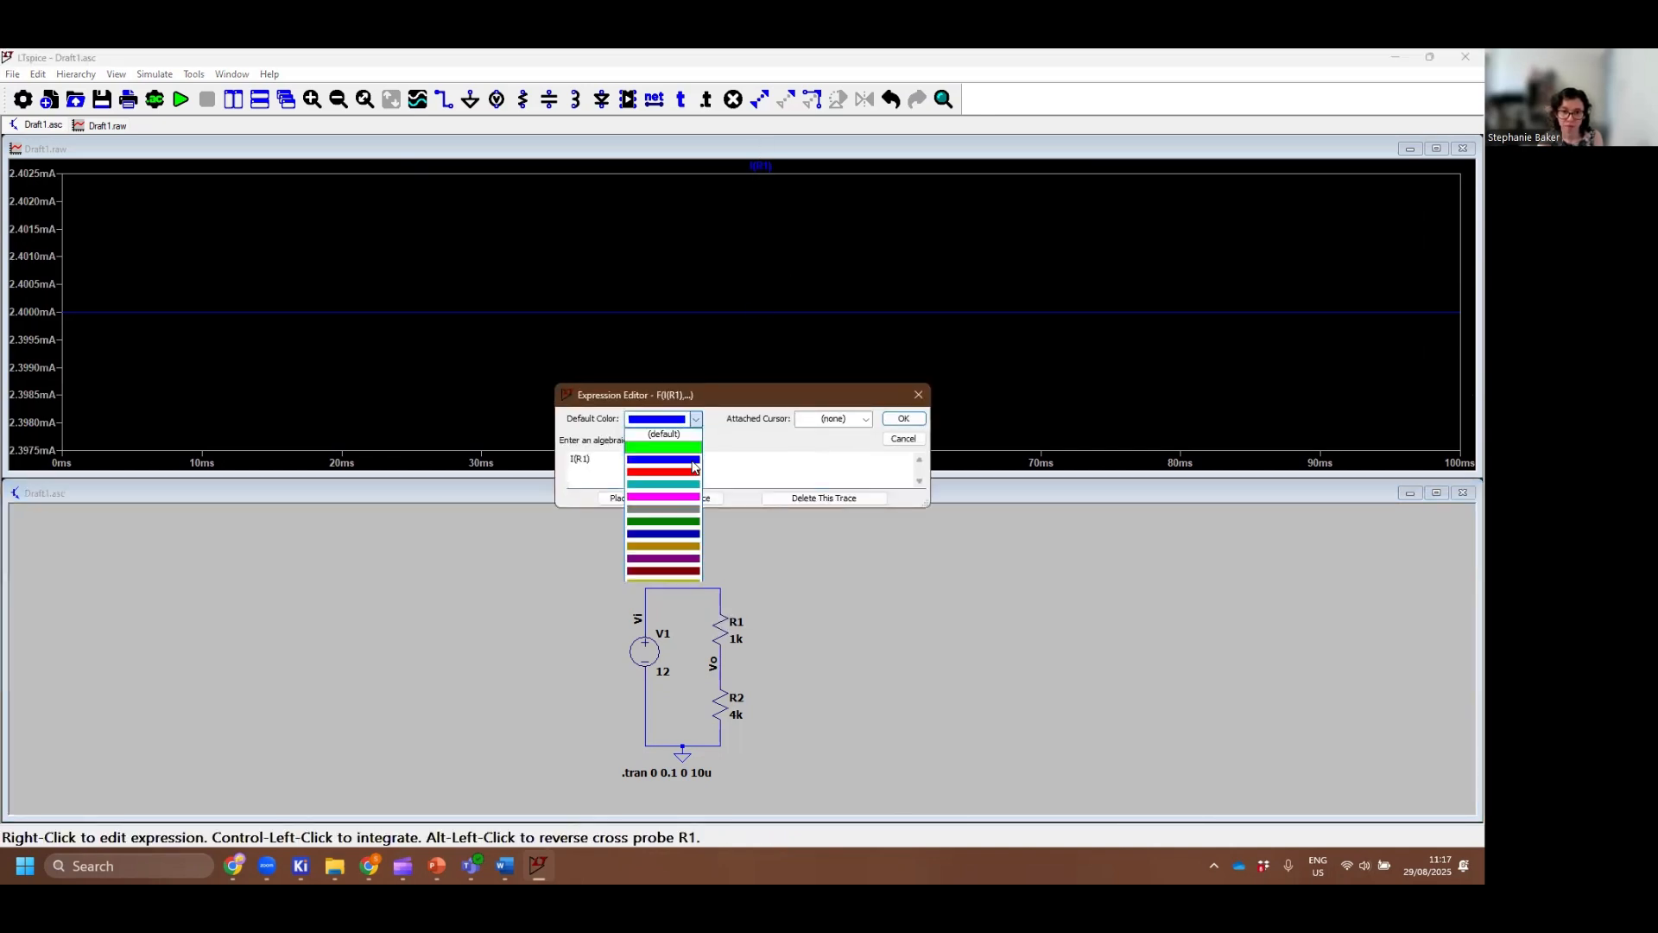
left_click(678, 497)
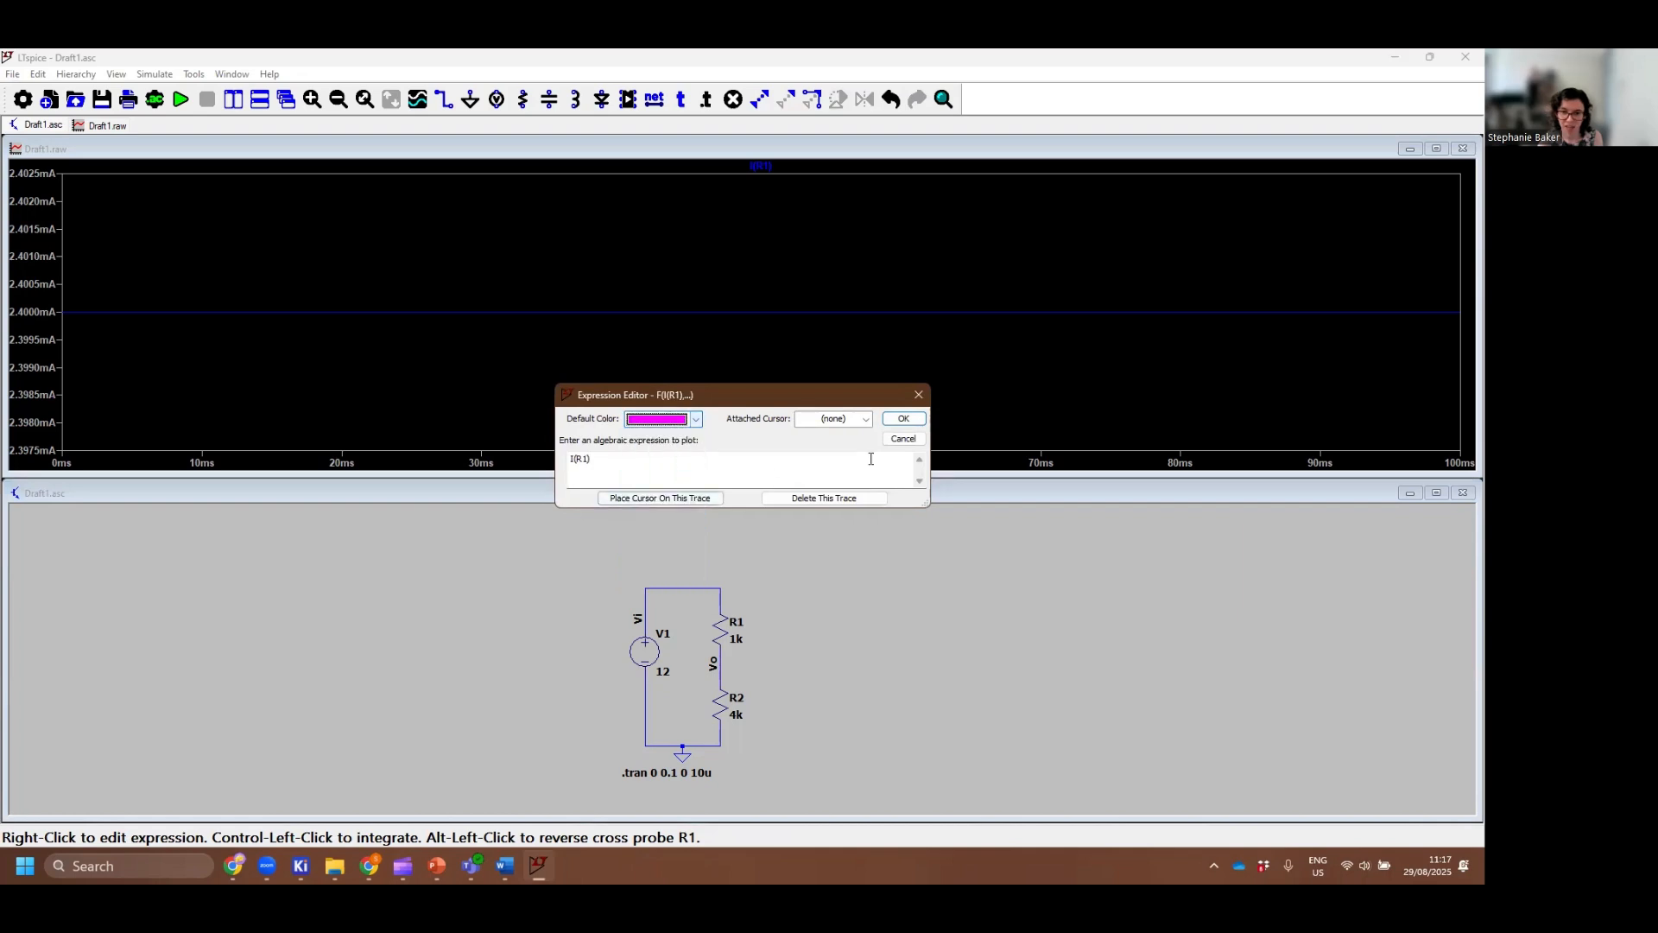
left_click(903, 420)
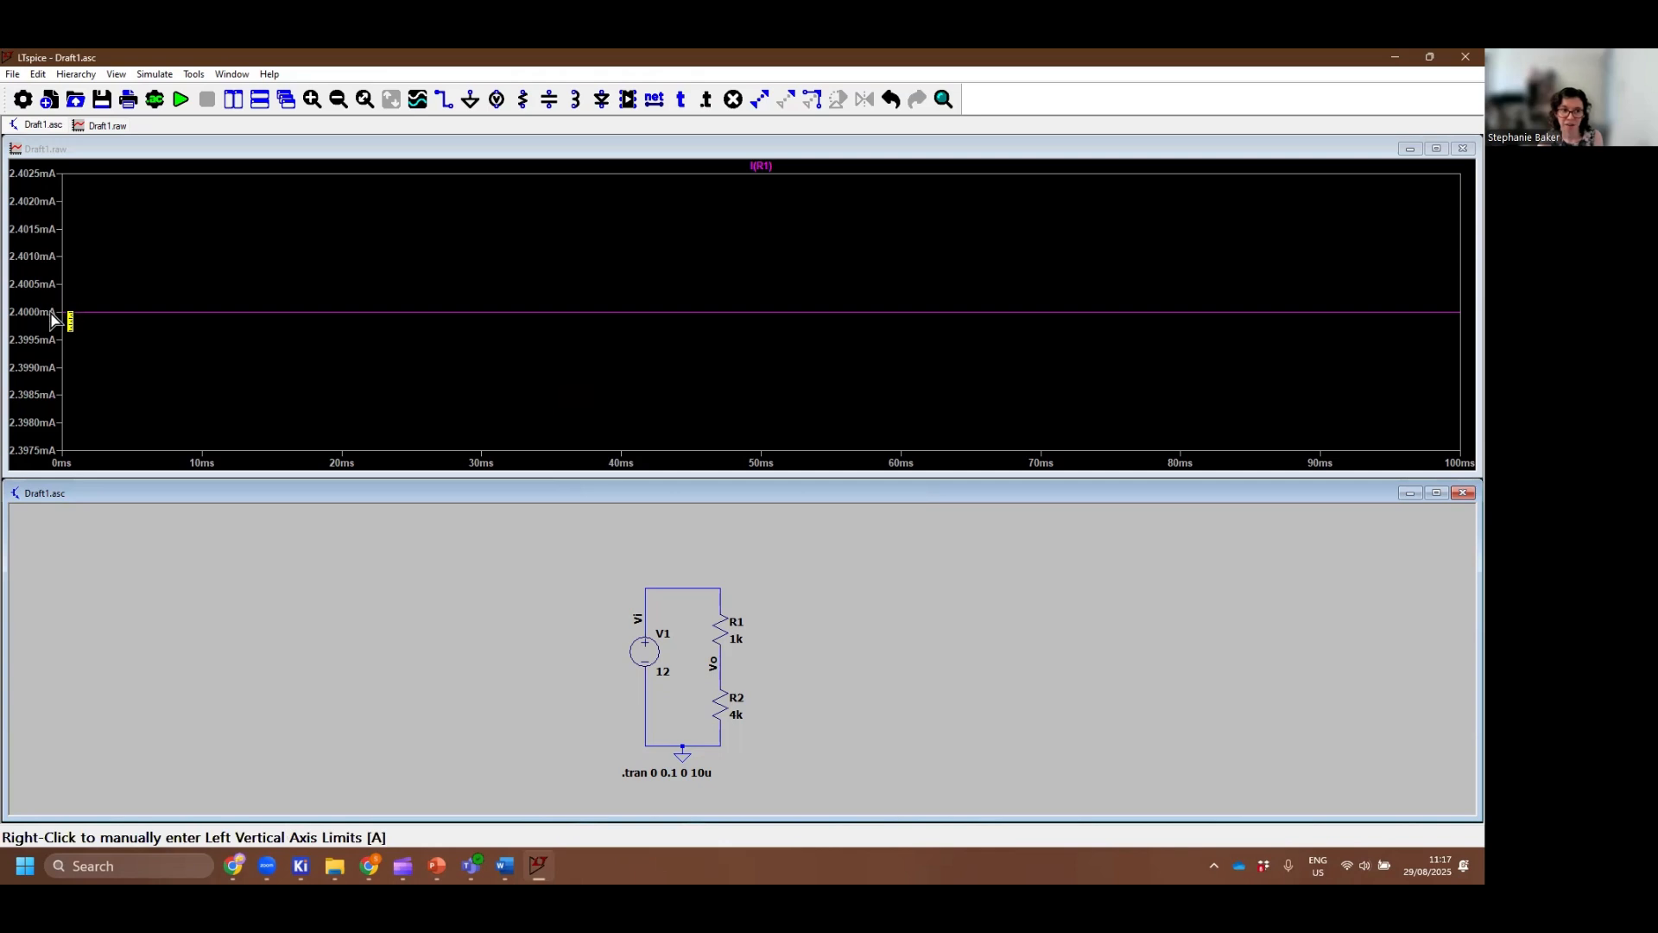
Plot the current through R2, then through source V1 to compare them, and close the waveform plot
left_click(717, 701)
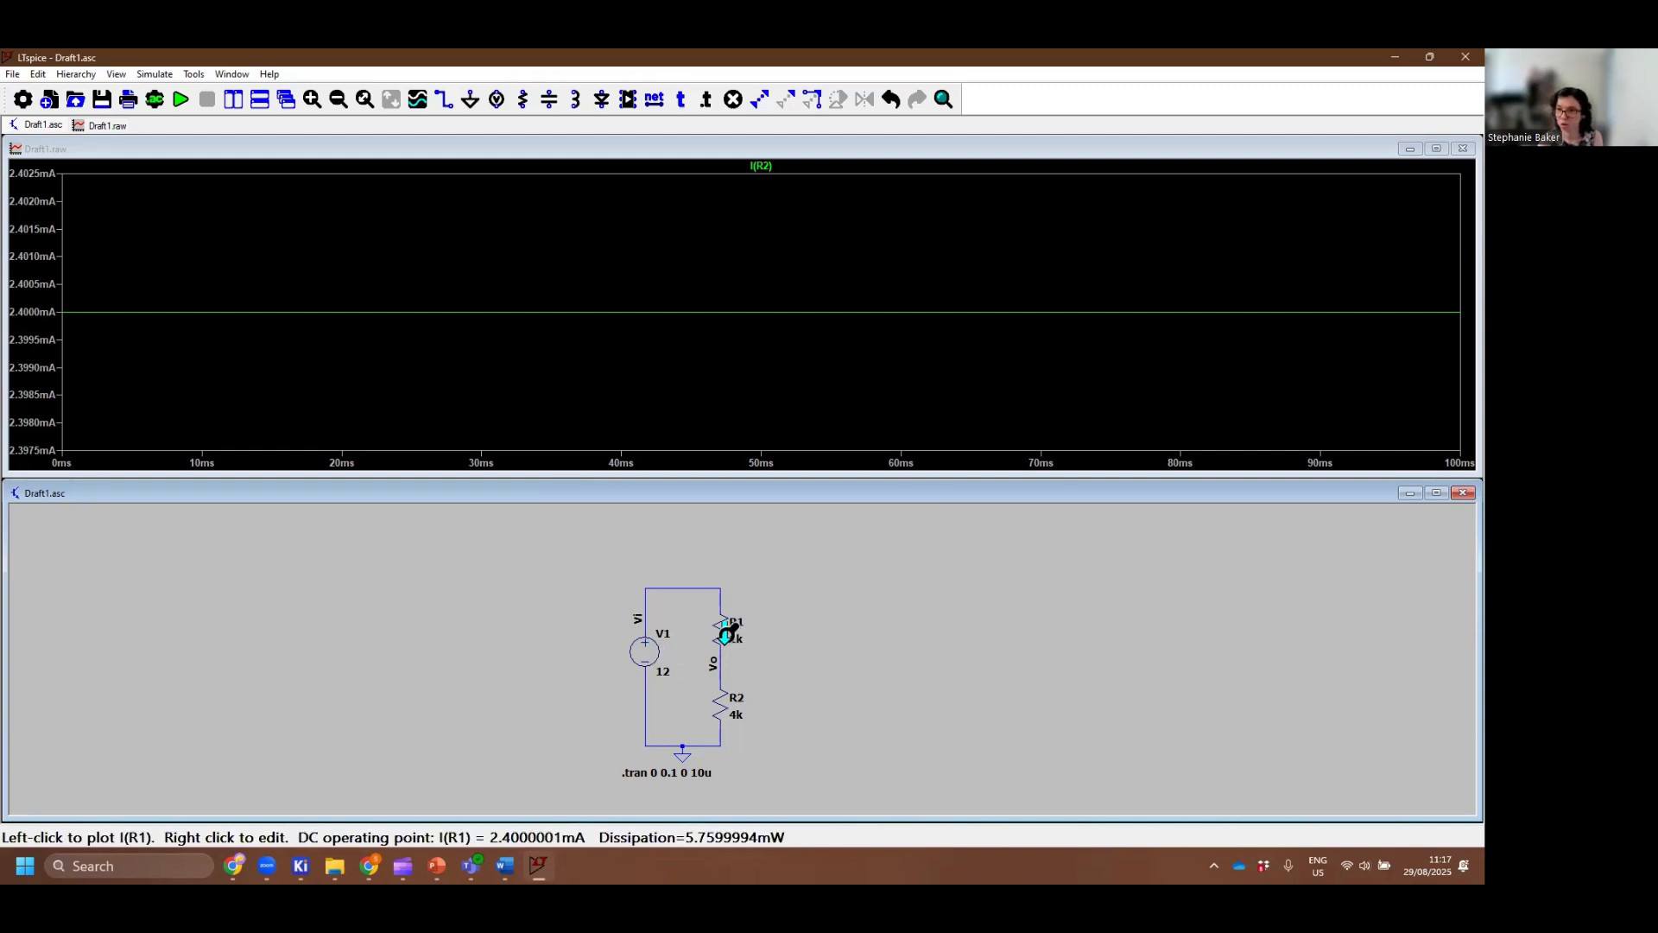
left_click(646, 650)
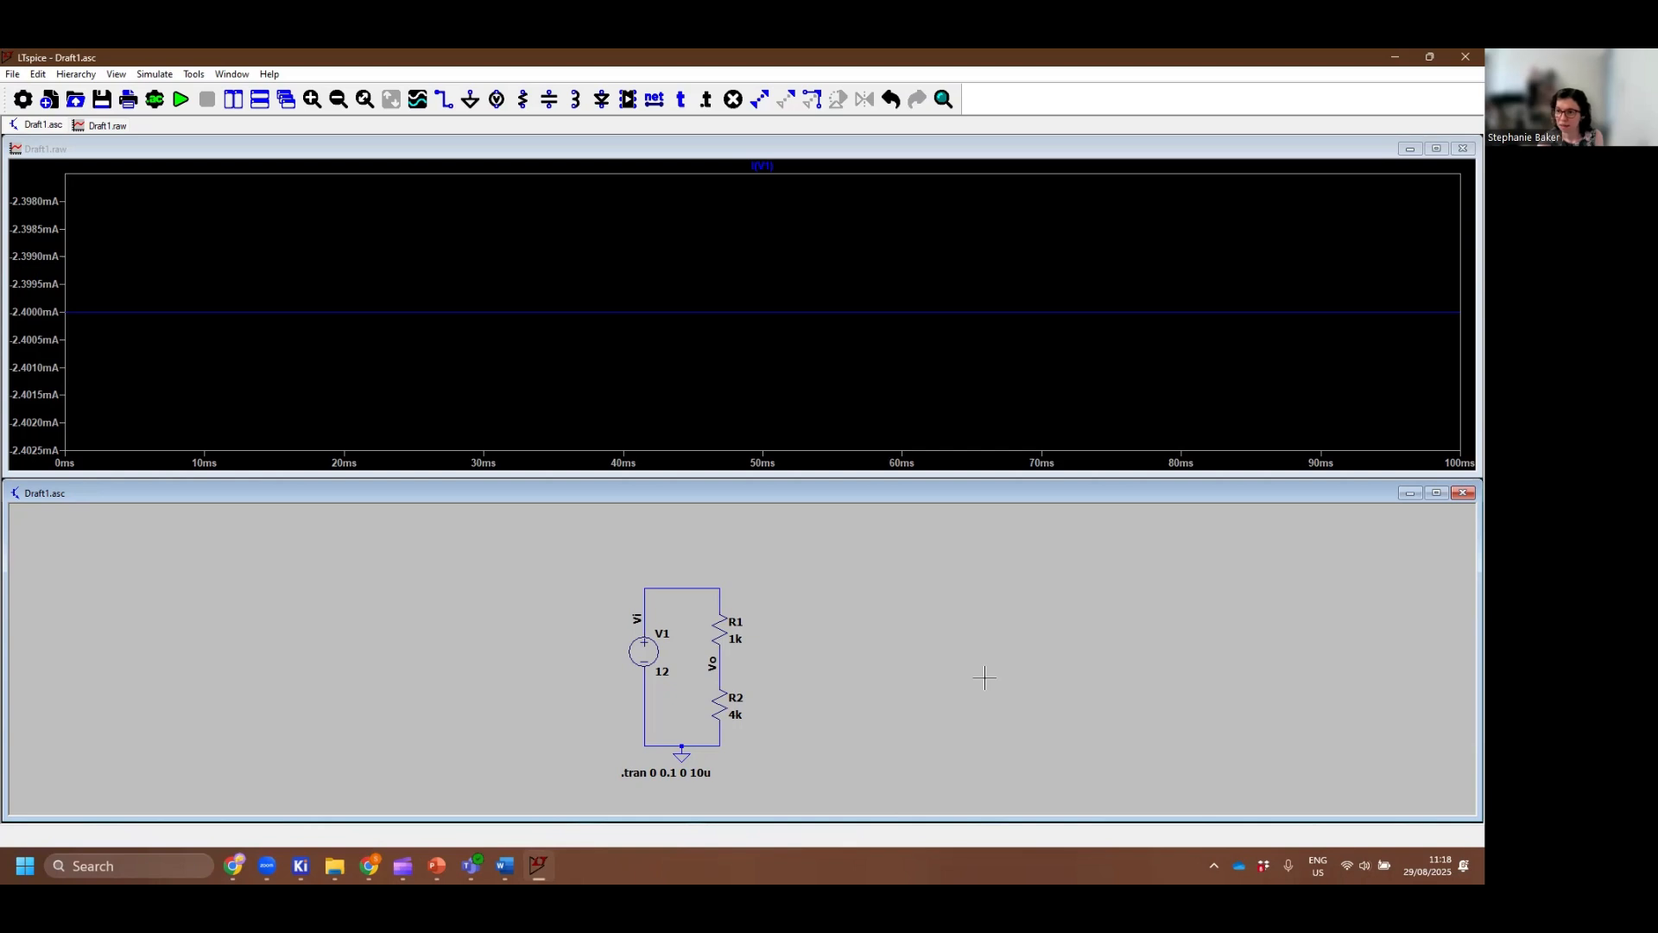
left_click(1463, 150)
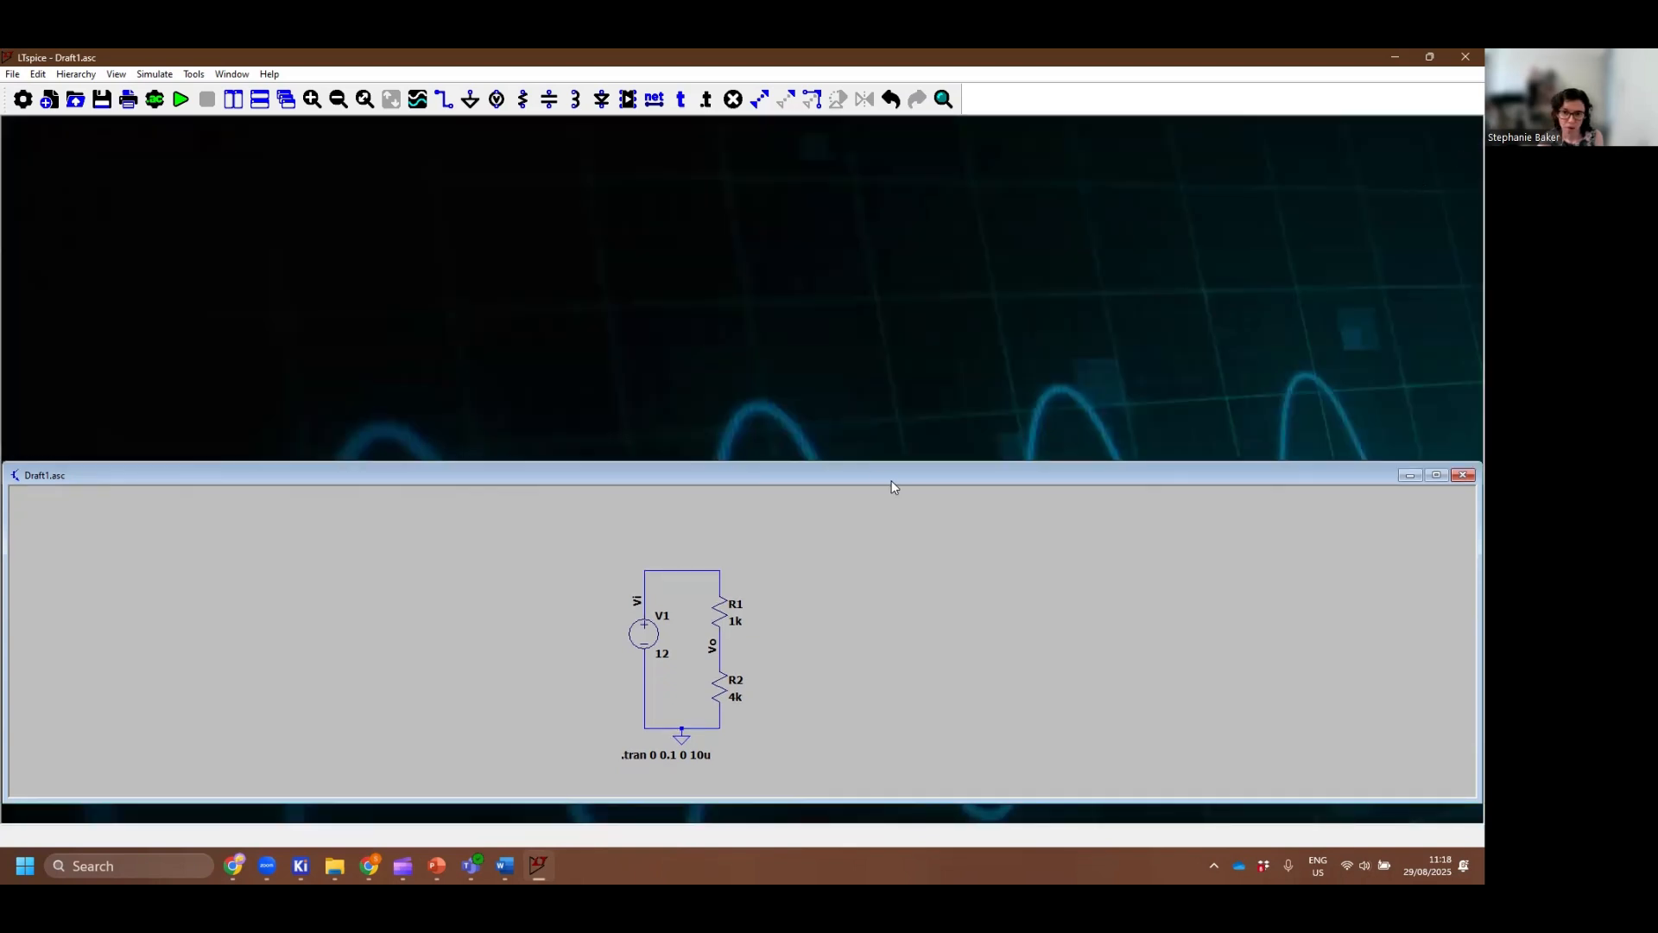
Maximize the schematic and delete the Vo label, the Vi label and the .tran directive
double_click(859, 471)
scroll(844, 577, "up", 3)
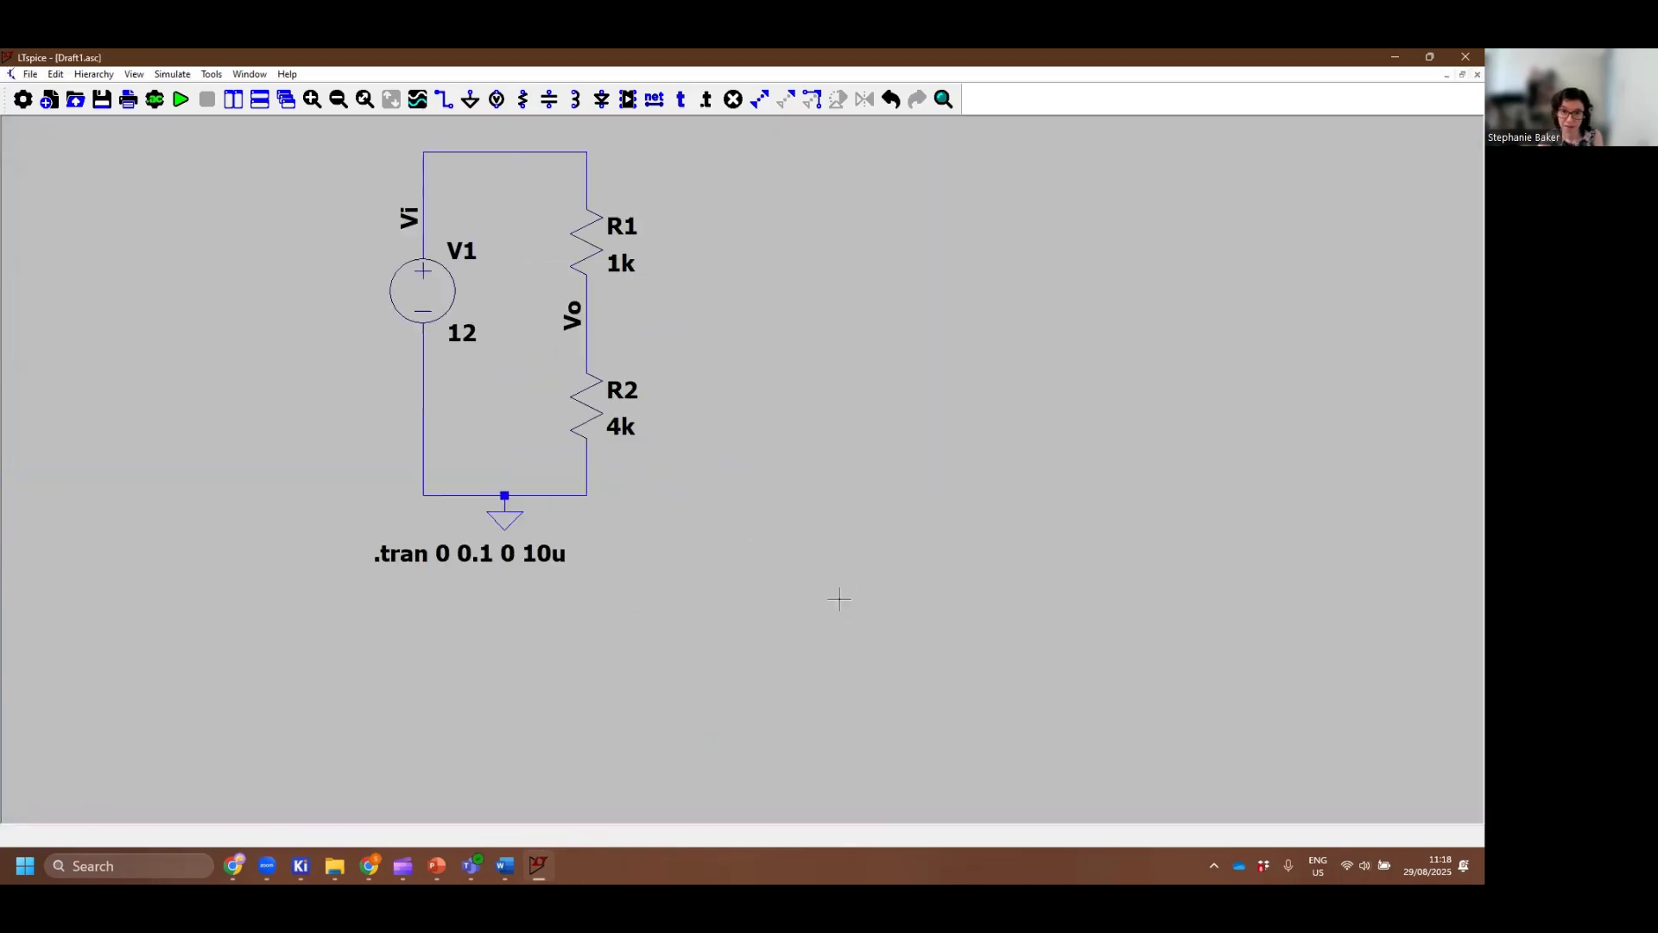
right_click(830, 593)
left_click_drag(716, 491, 841, 622)
scroll(843, 622, "up", 1)
scroll(842, 622, "down", 2)
scroll(842, 622, "down", 1)
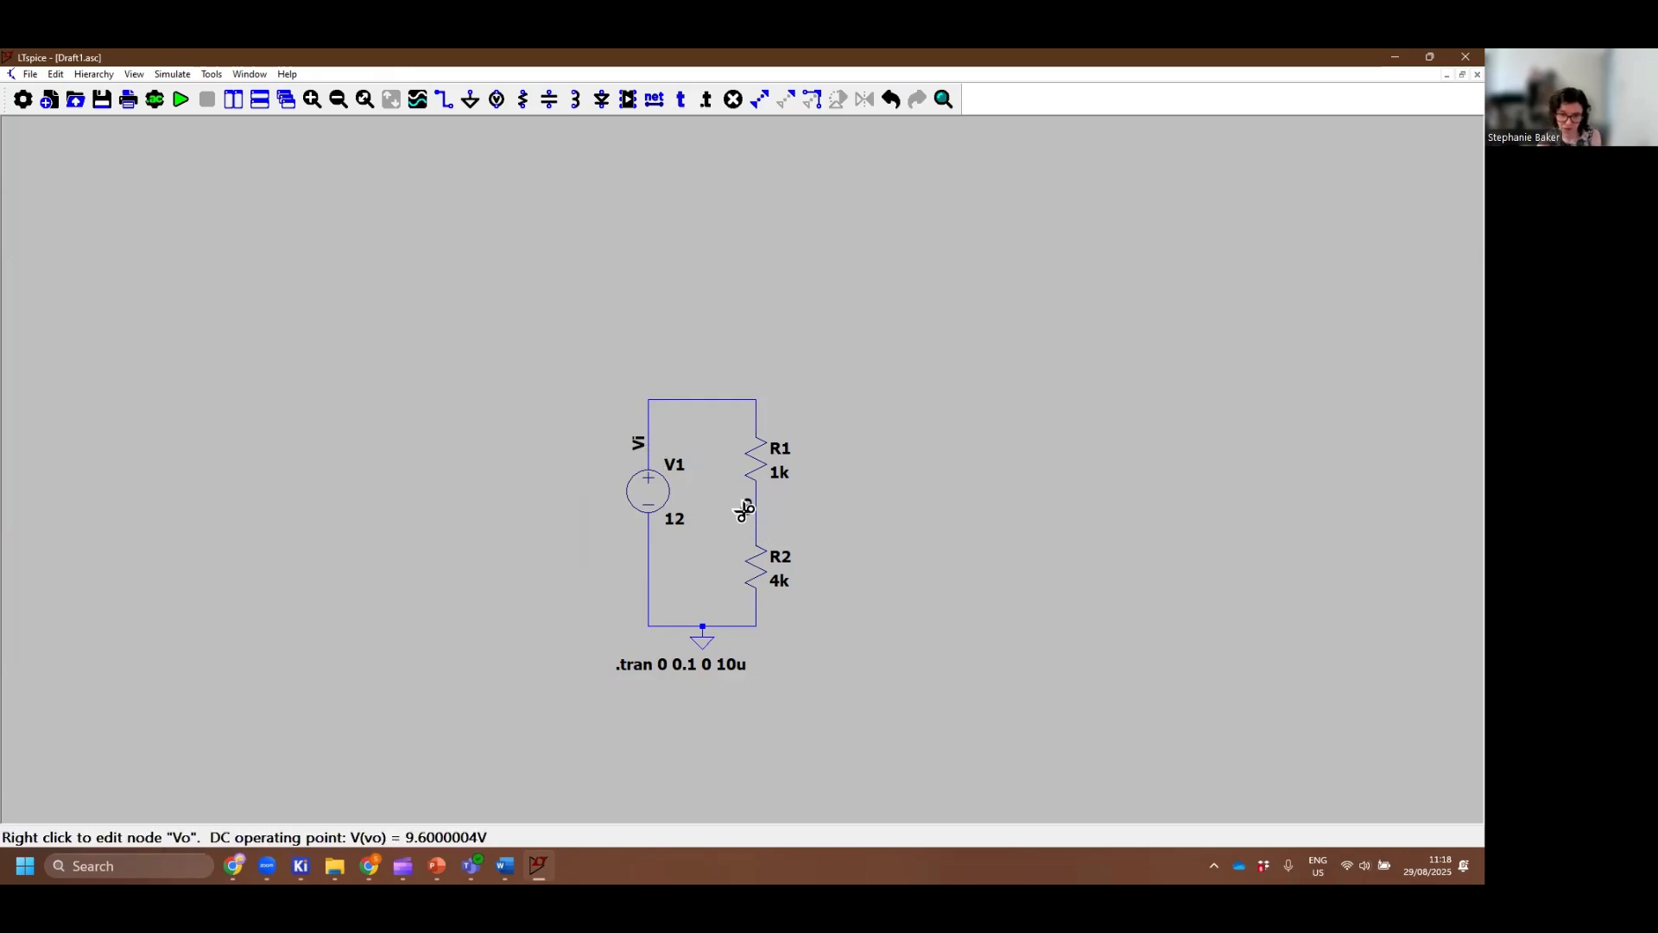
left_click(745, 510)
left_click(637, 443)
left_click(716, 665)
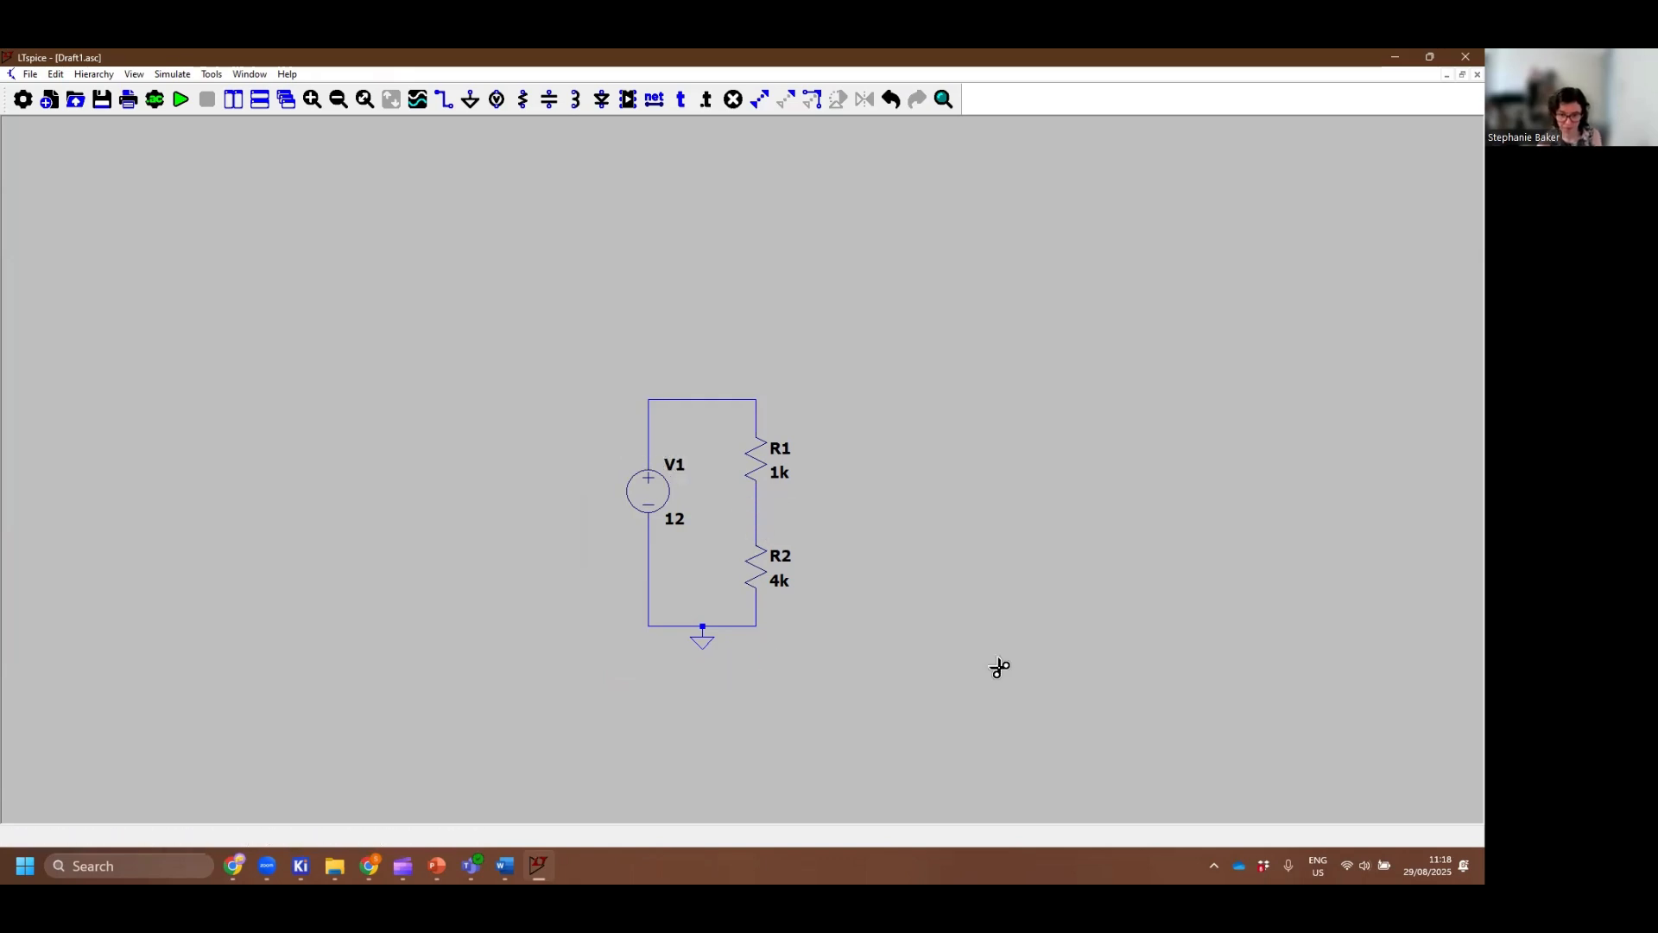
Run a DC operating point analysis on the circuit without node labels, placing the .op directive below the source
left_click(179, 100)
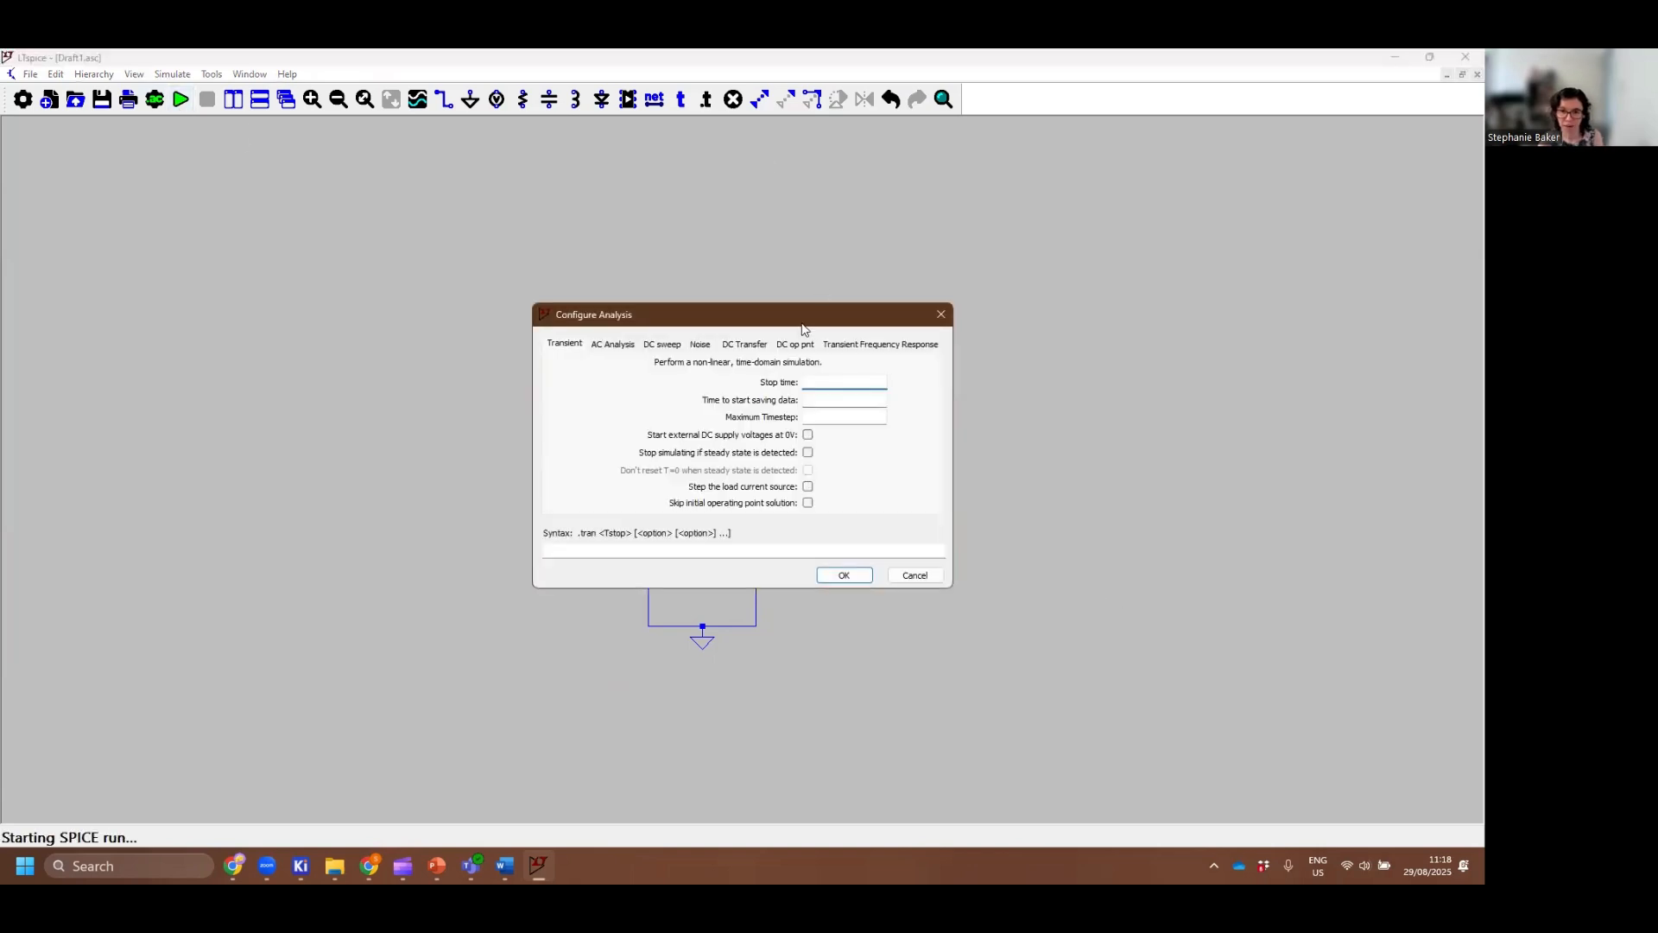
left_click(795, 343)
left_click(844, 574)
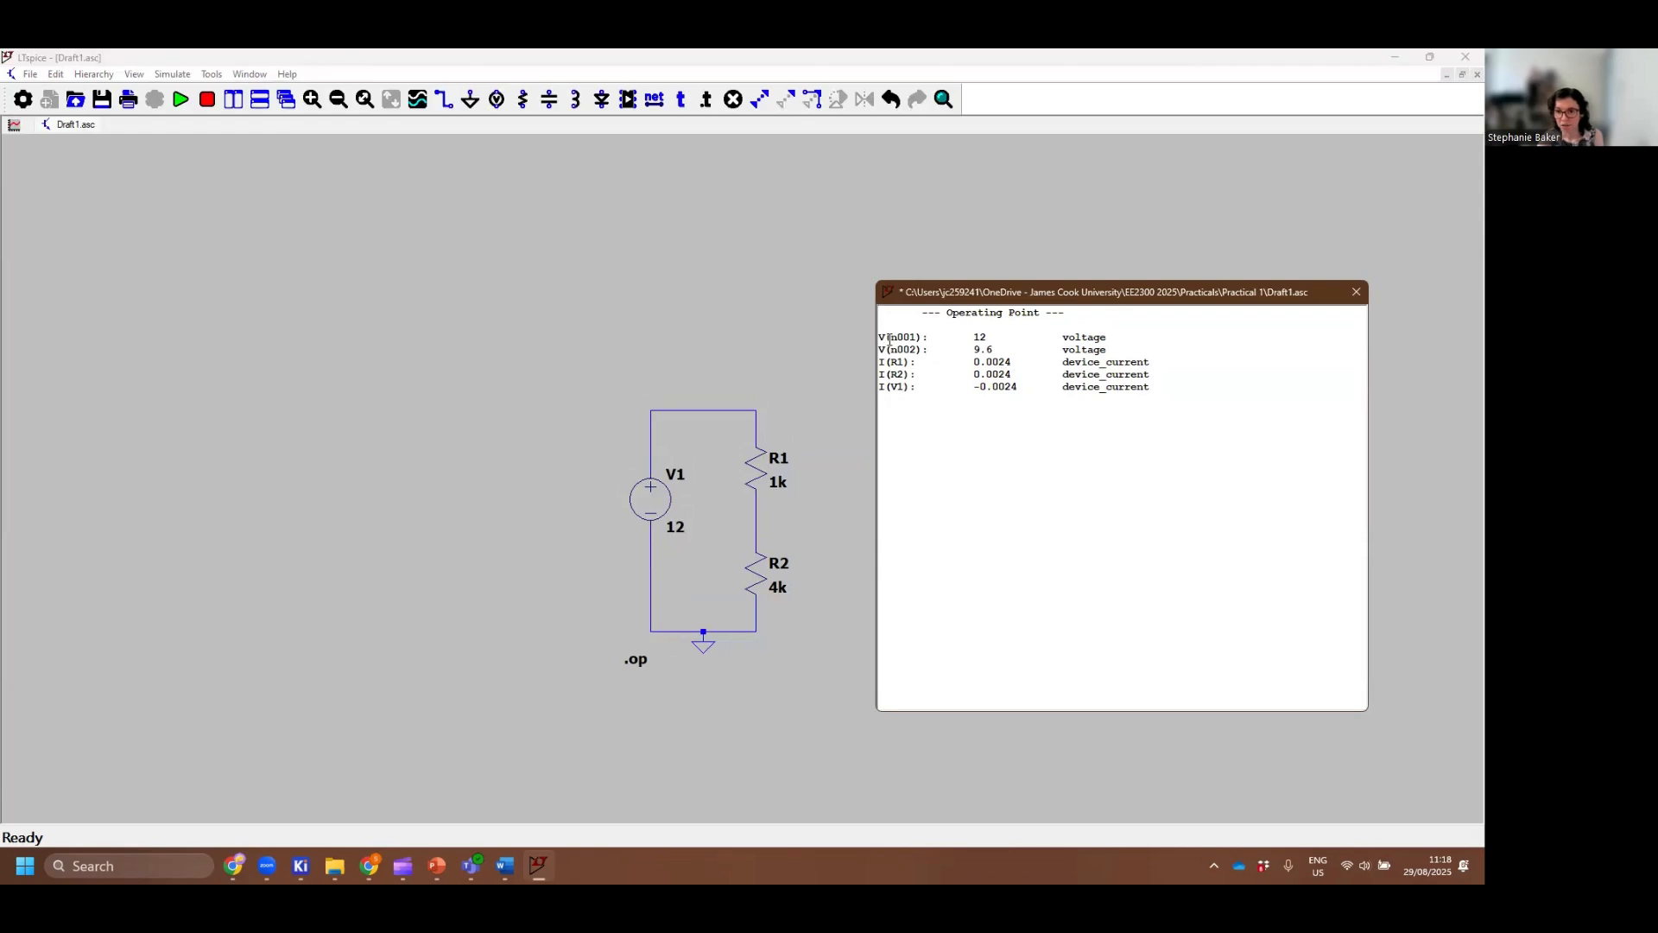
Examine the default node names n001 and n002 in the operating point results, and close the results
left_click_drag(890, 339, 918, 351)
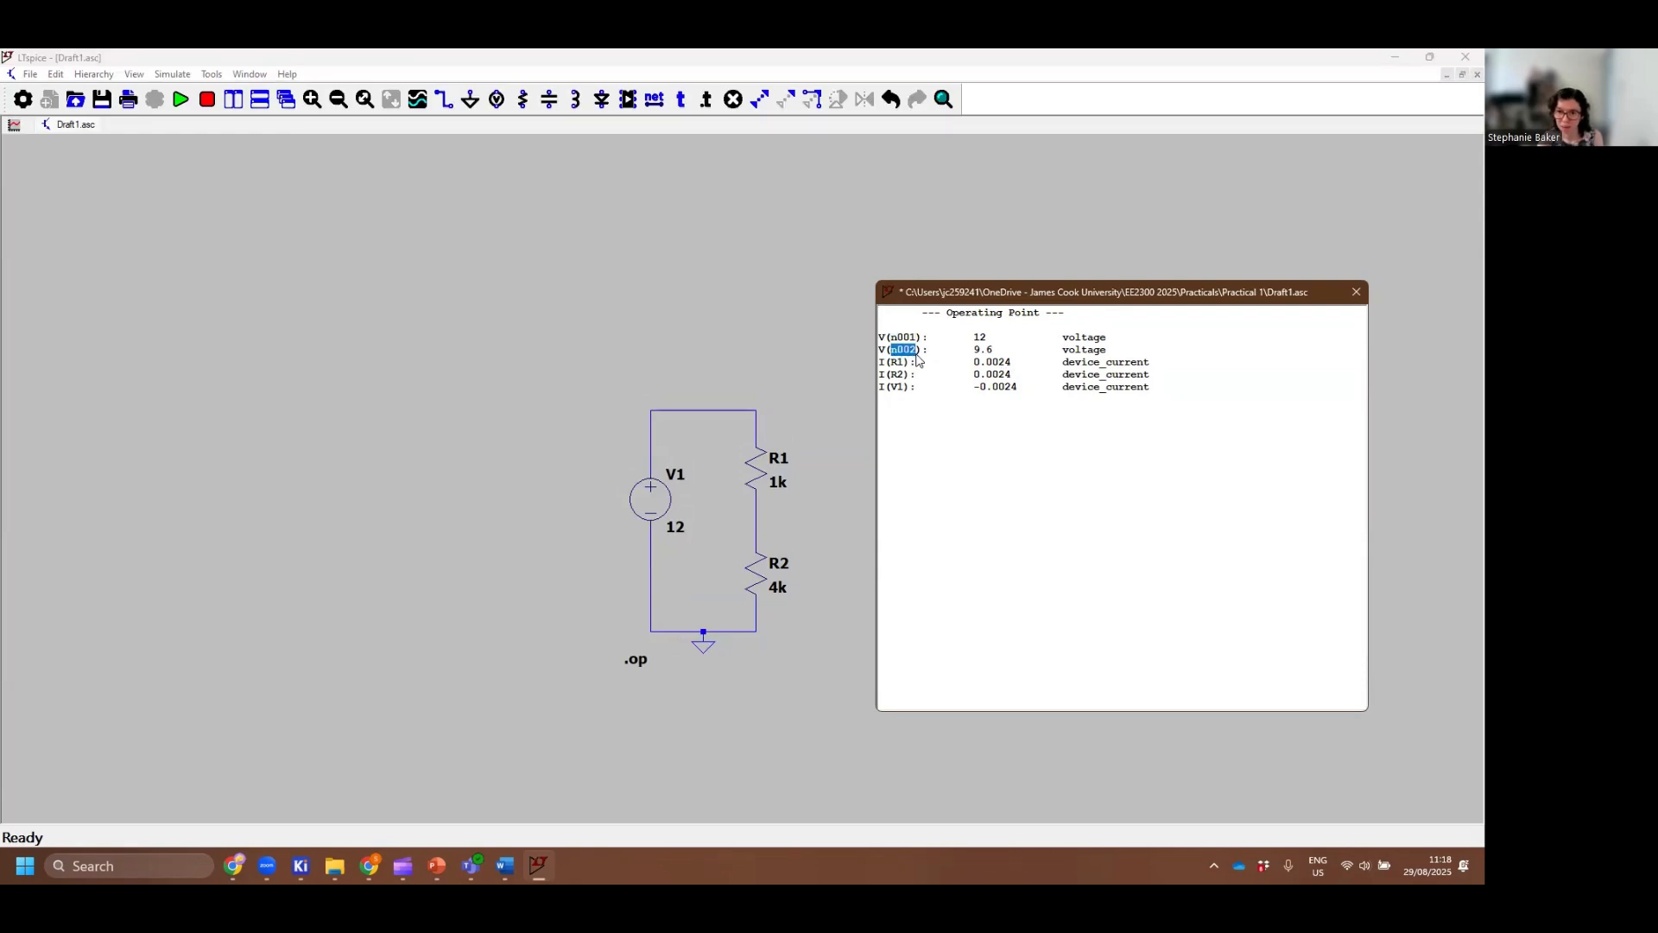
left_click(971, 437)
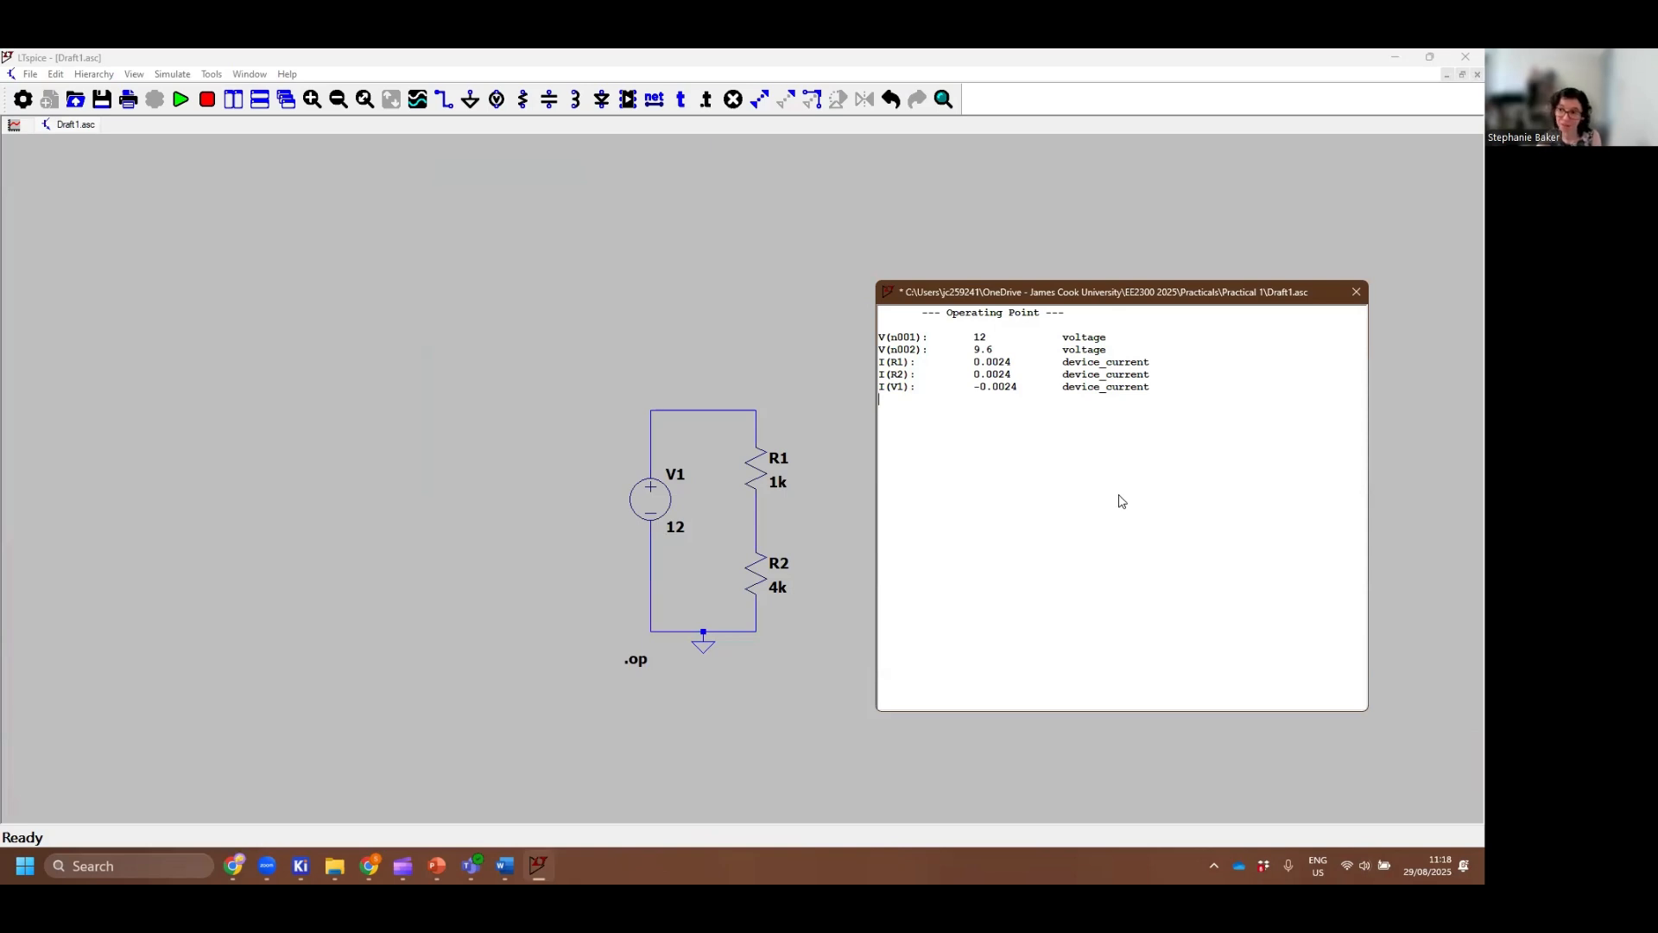
left_click_drag(1117, 308, 954, 313)
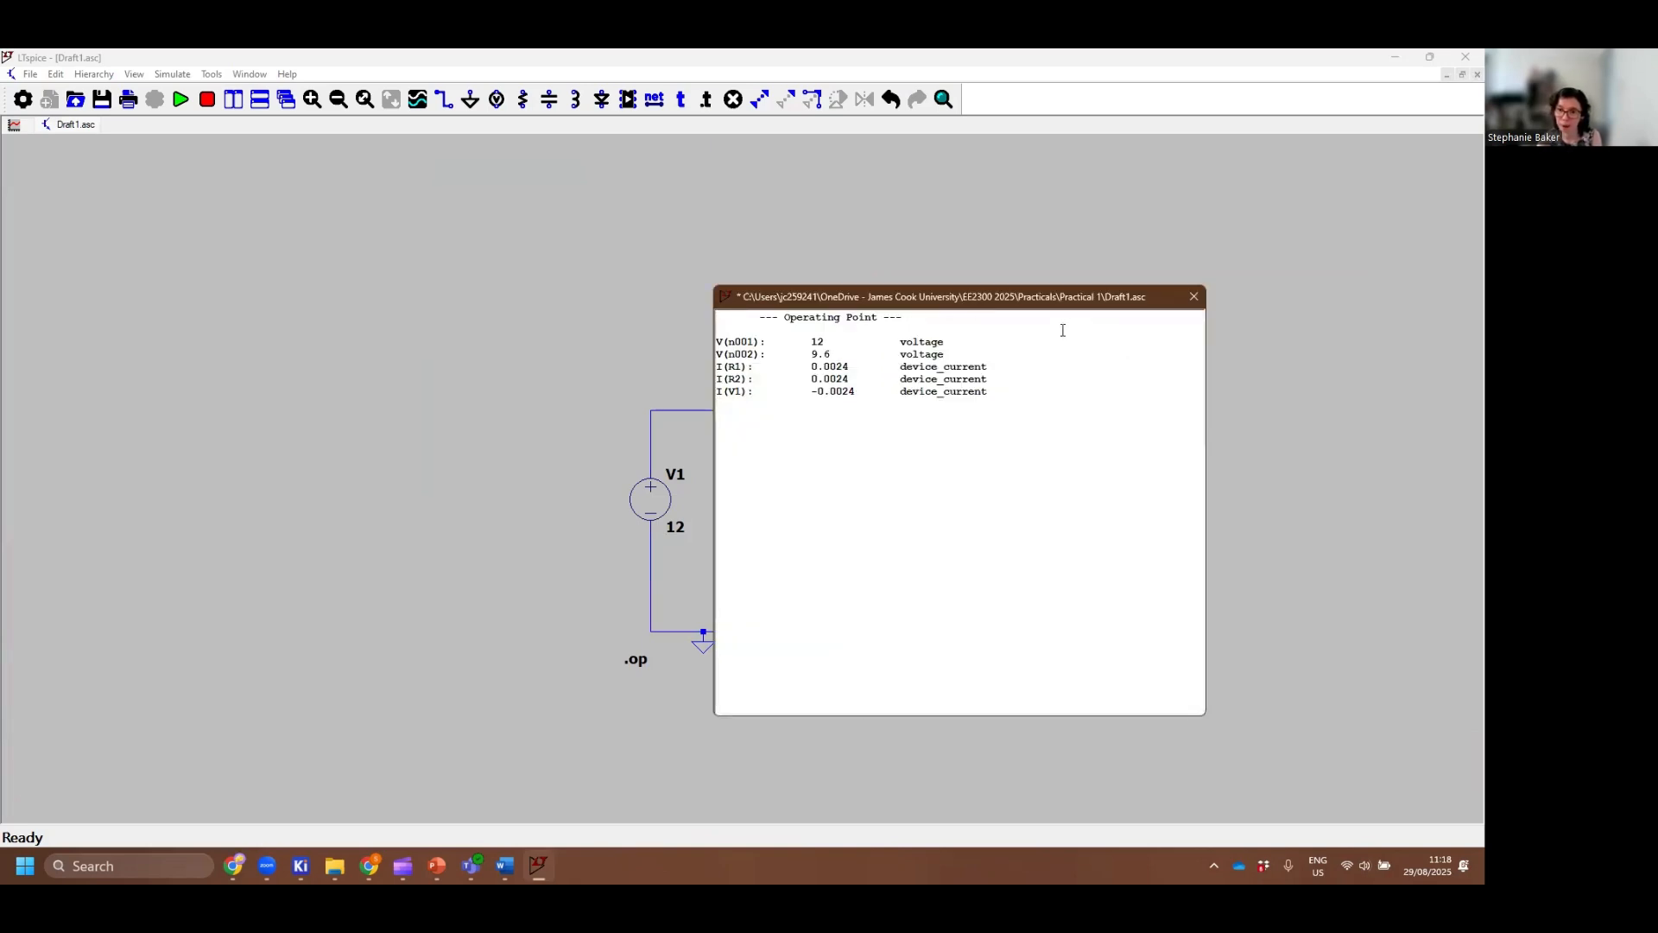
left_click(1190, 295)
Delete the .op directive below the schematic
scroll(860, 615, "up", 1)
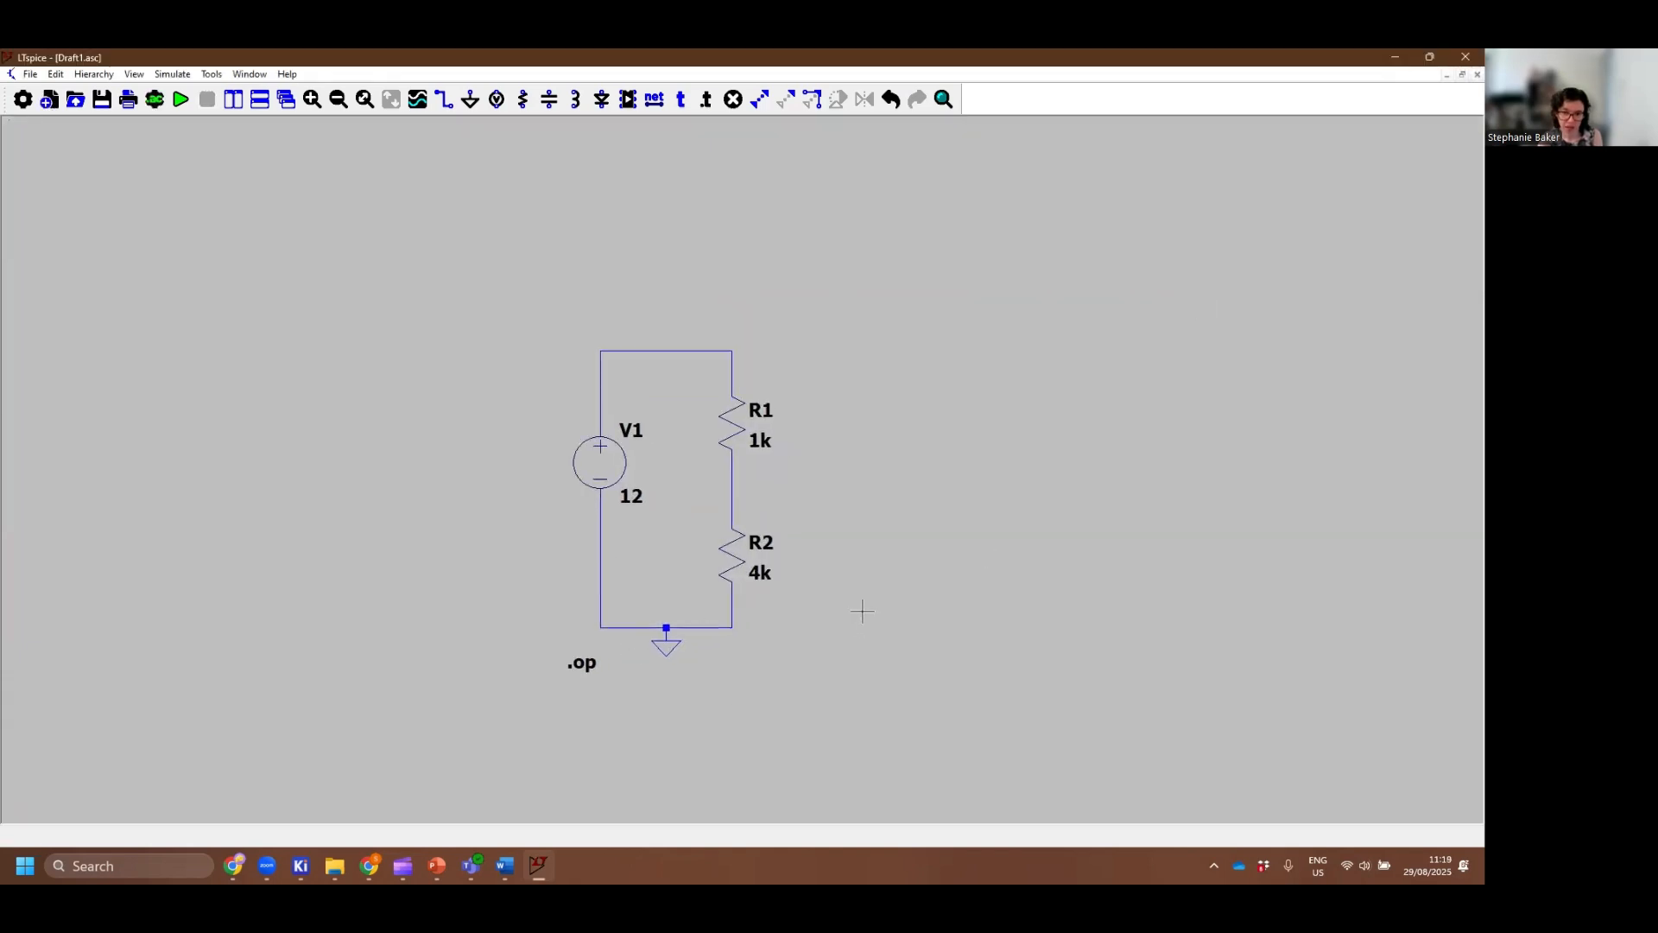
key("Delete")
left_click(578, 665)
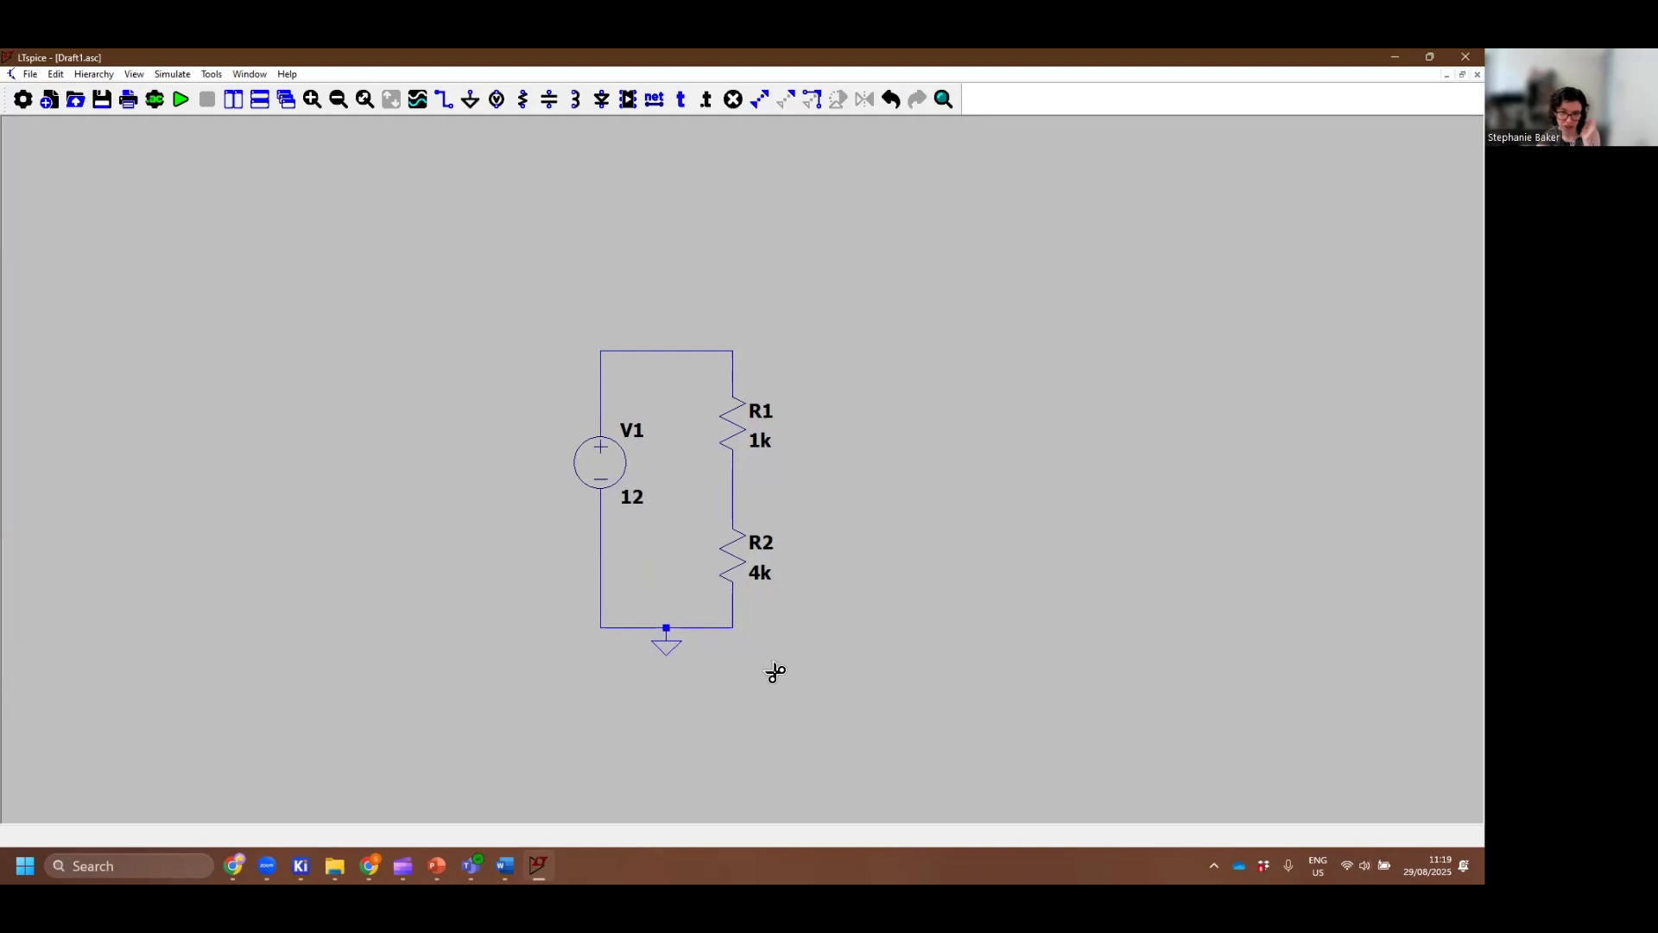
key("Escape")
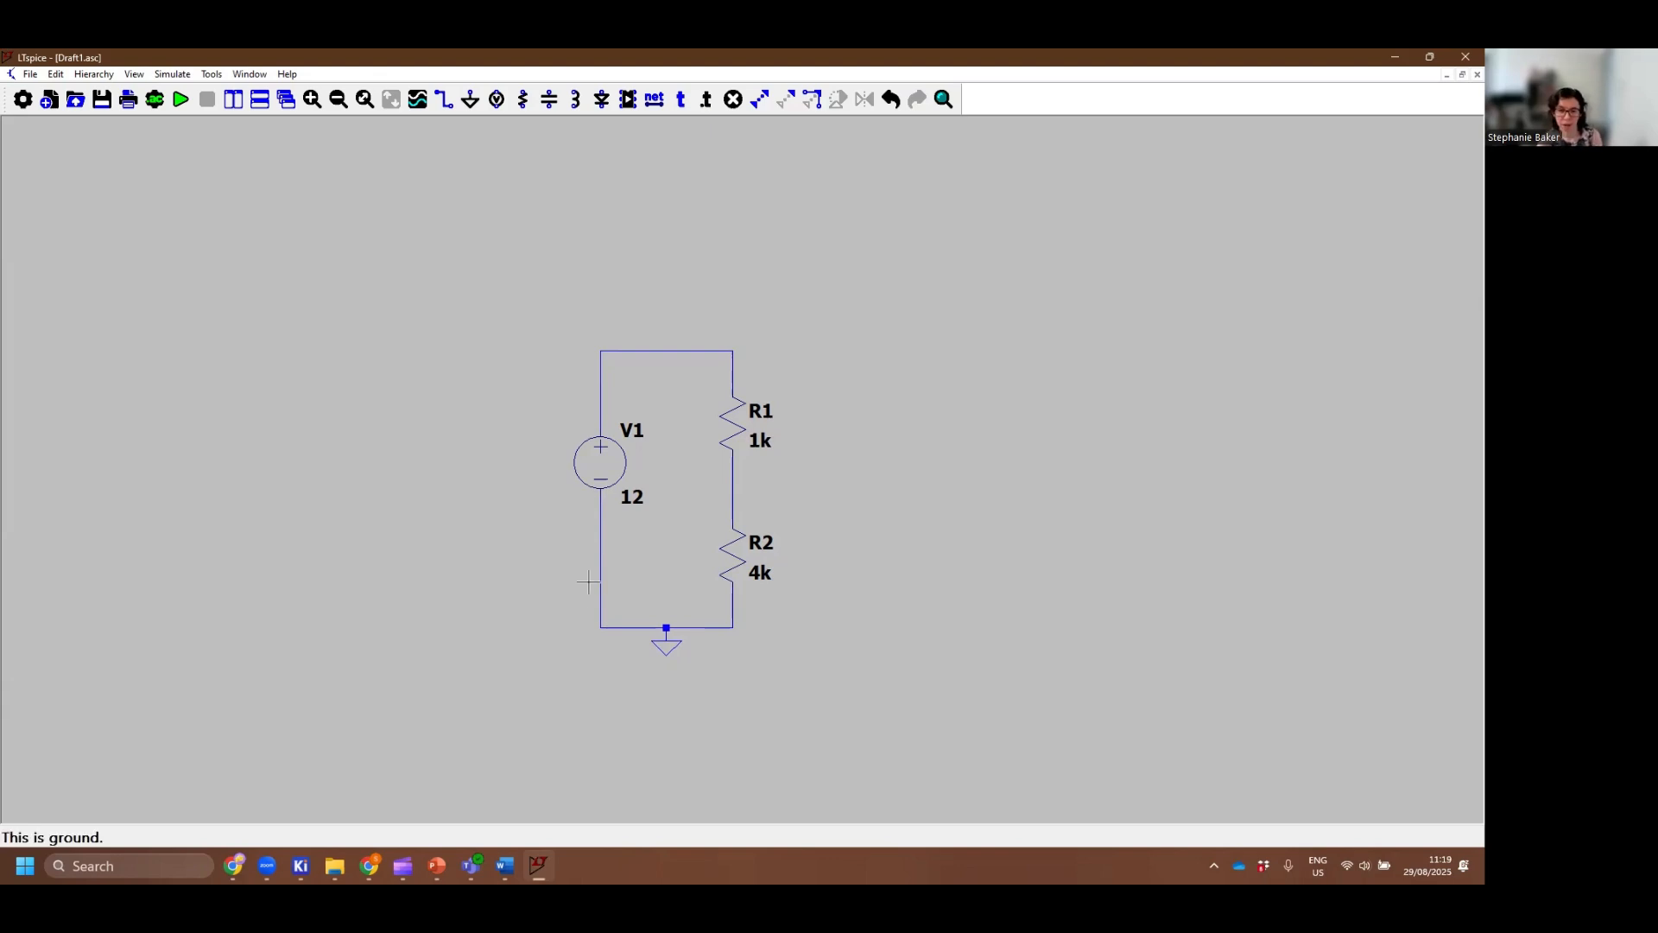
Set V1 to a SINE function with DC offset 0, amplitude 12 V and frequency 50 Hz, and place its value text vertically left of the source
right_click(606, 460)
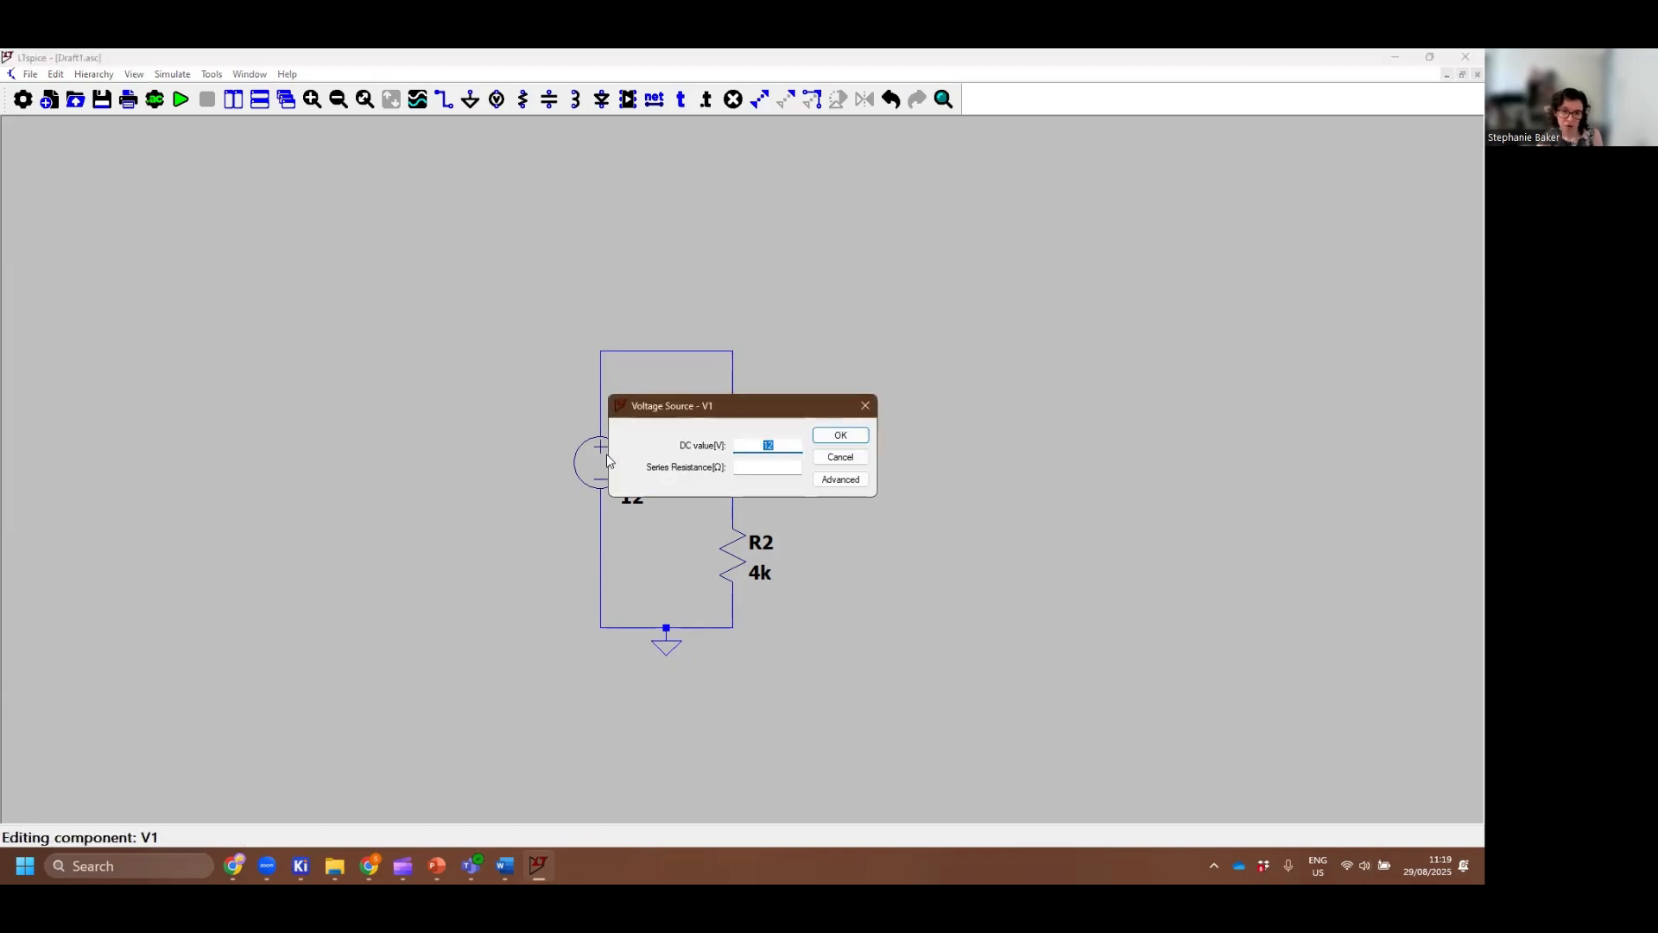
left_click_drag(677, 410, 867, 397)
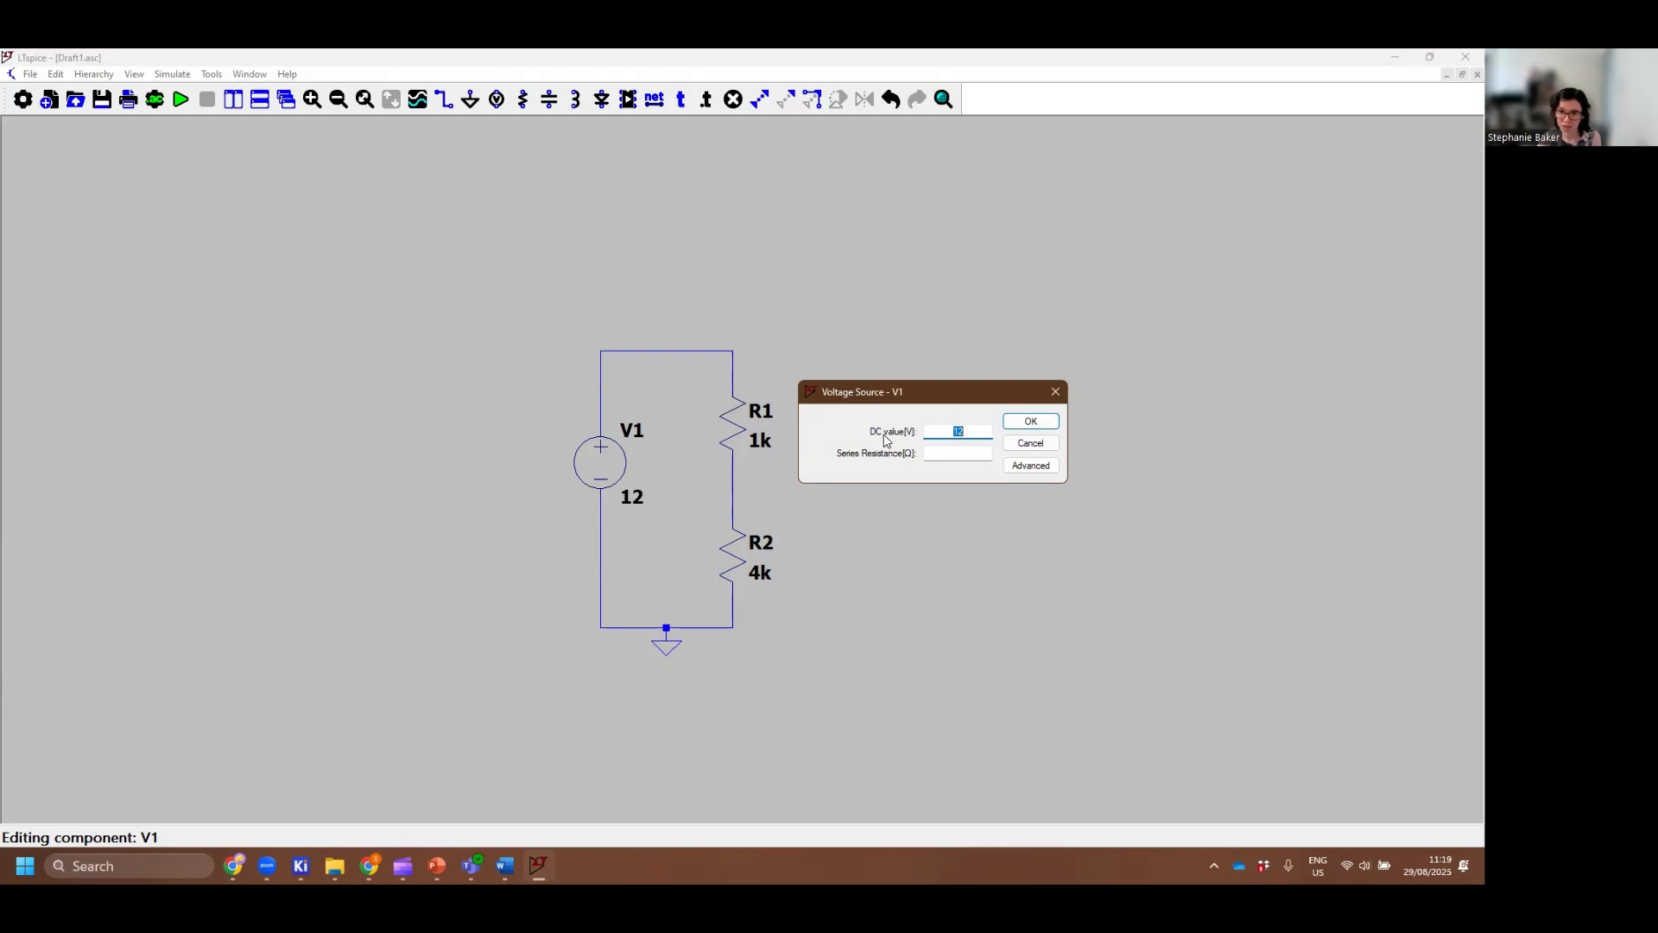
left_click(933, 454)
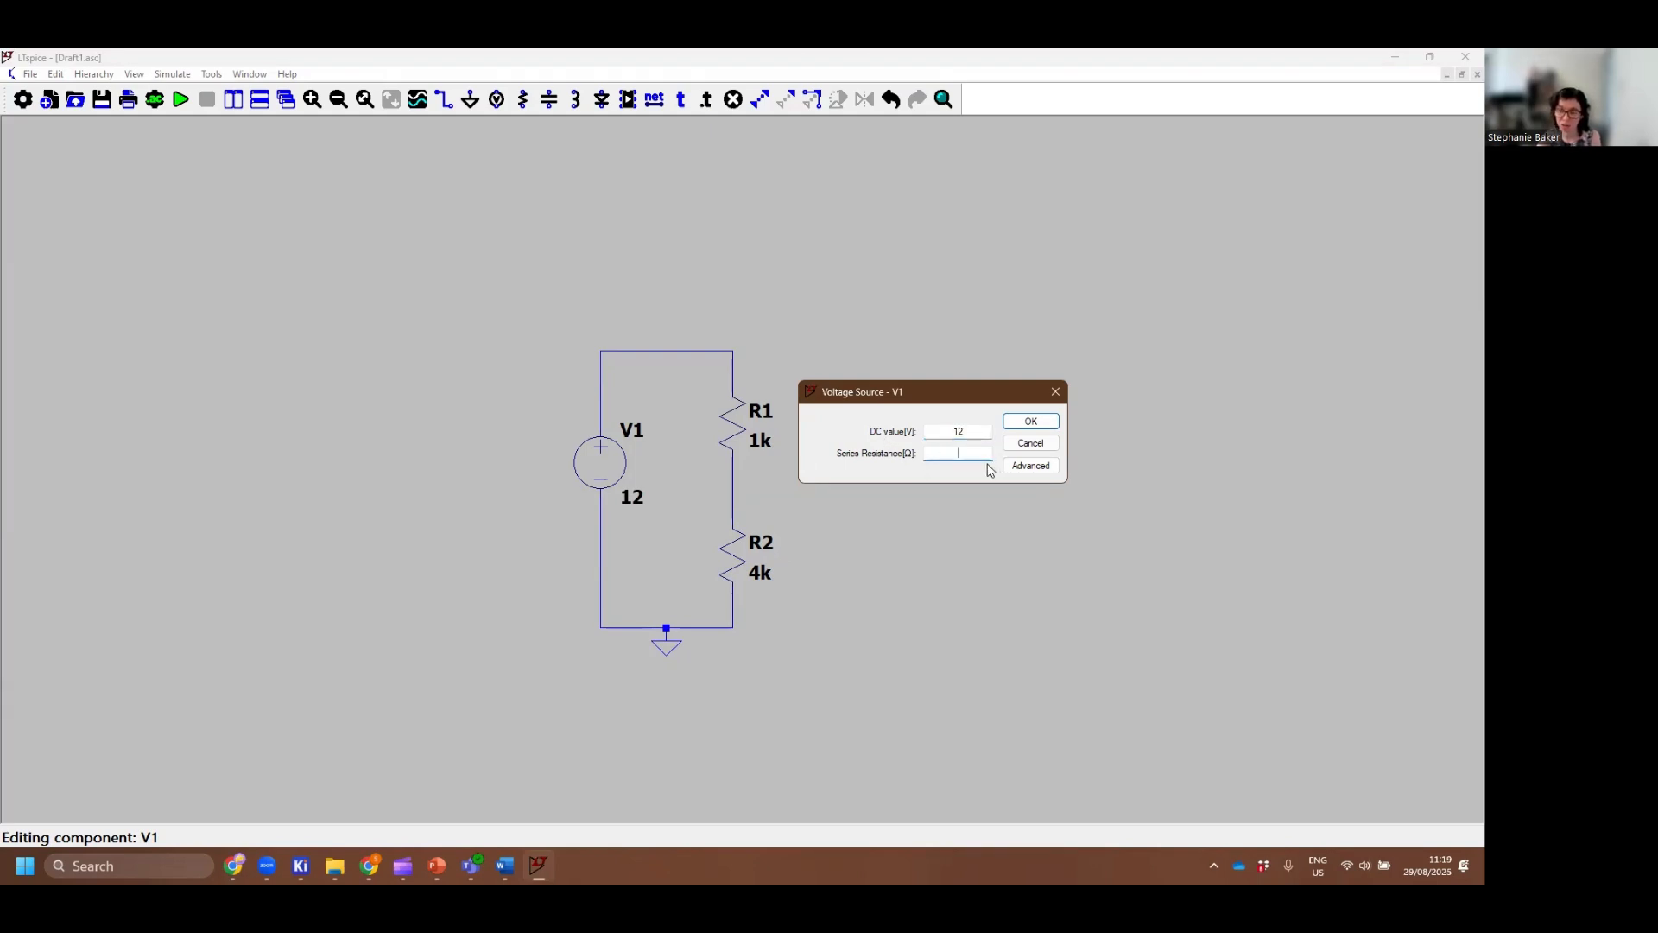
left_click(1024, 466)
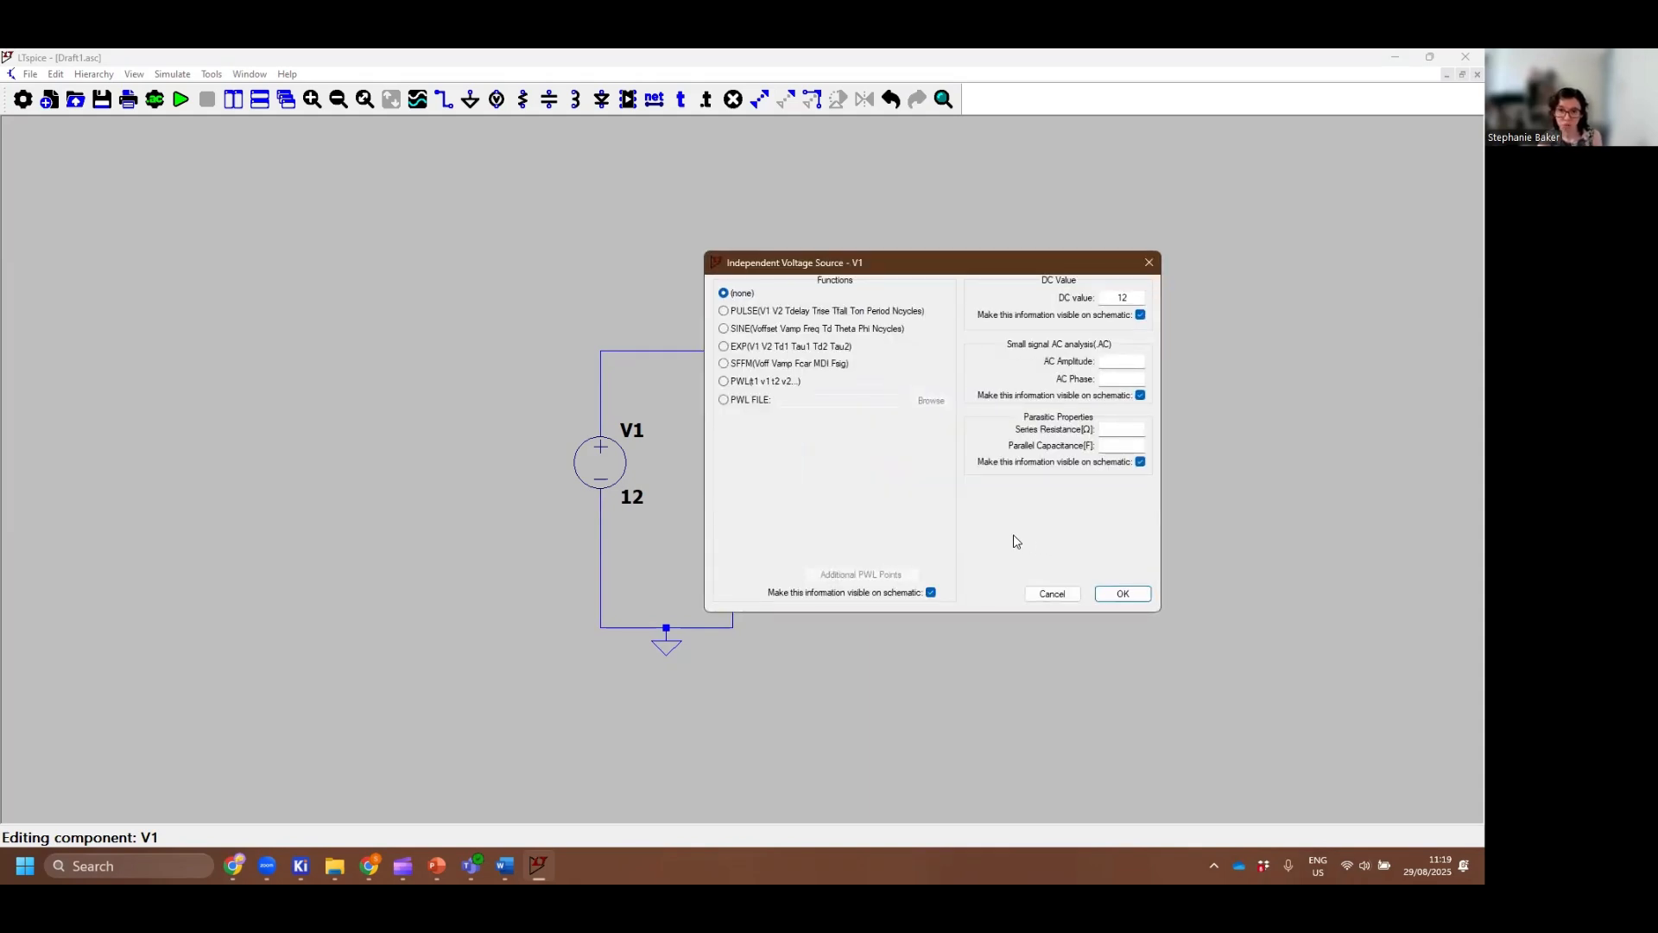
left_click(824, 332)
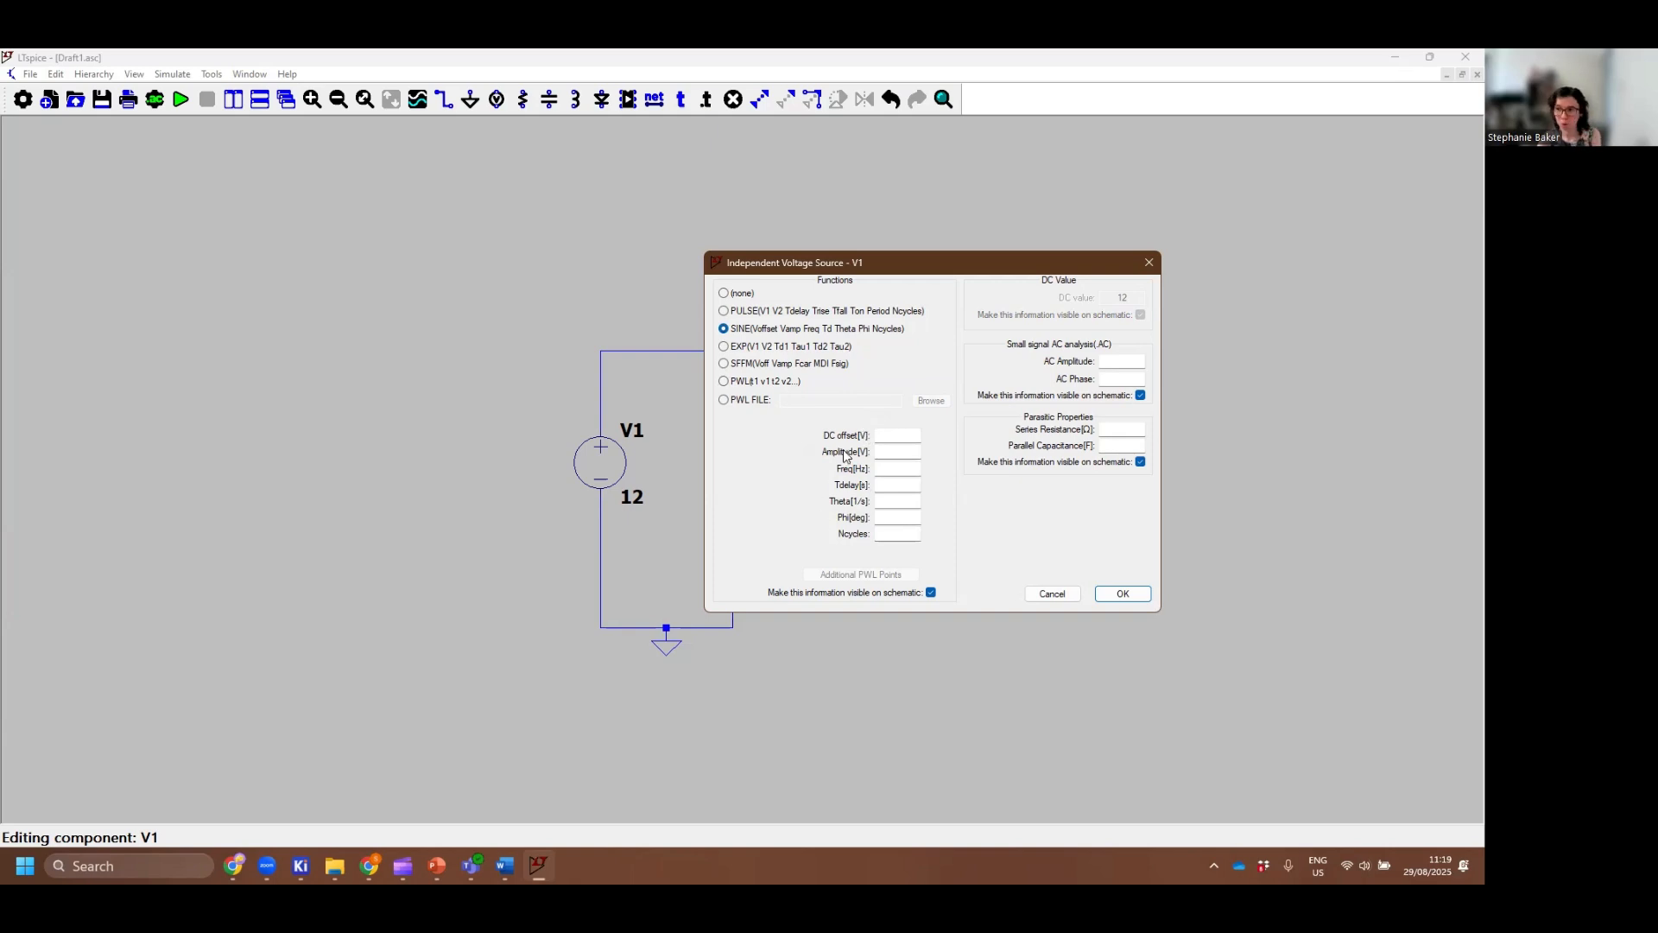
left_click(901, 435)
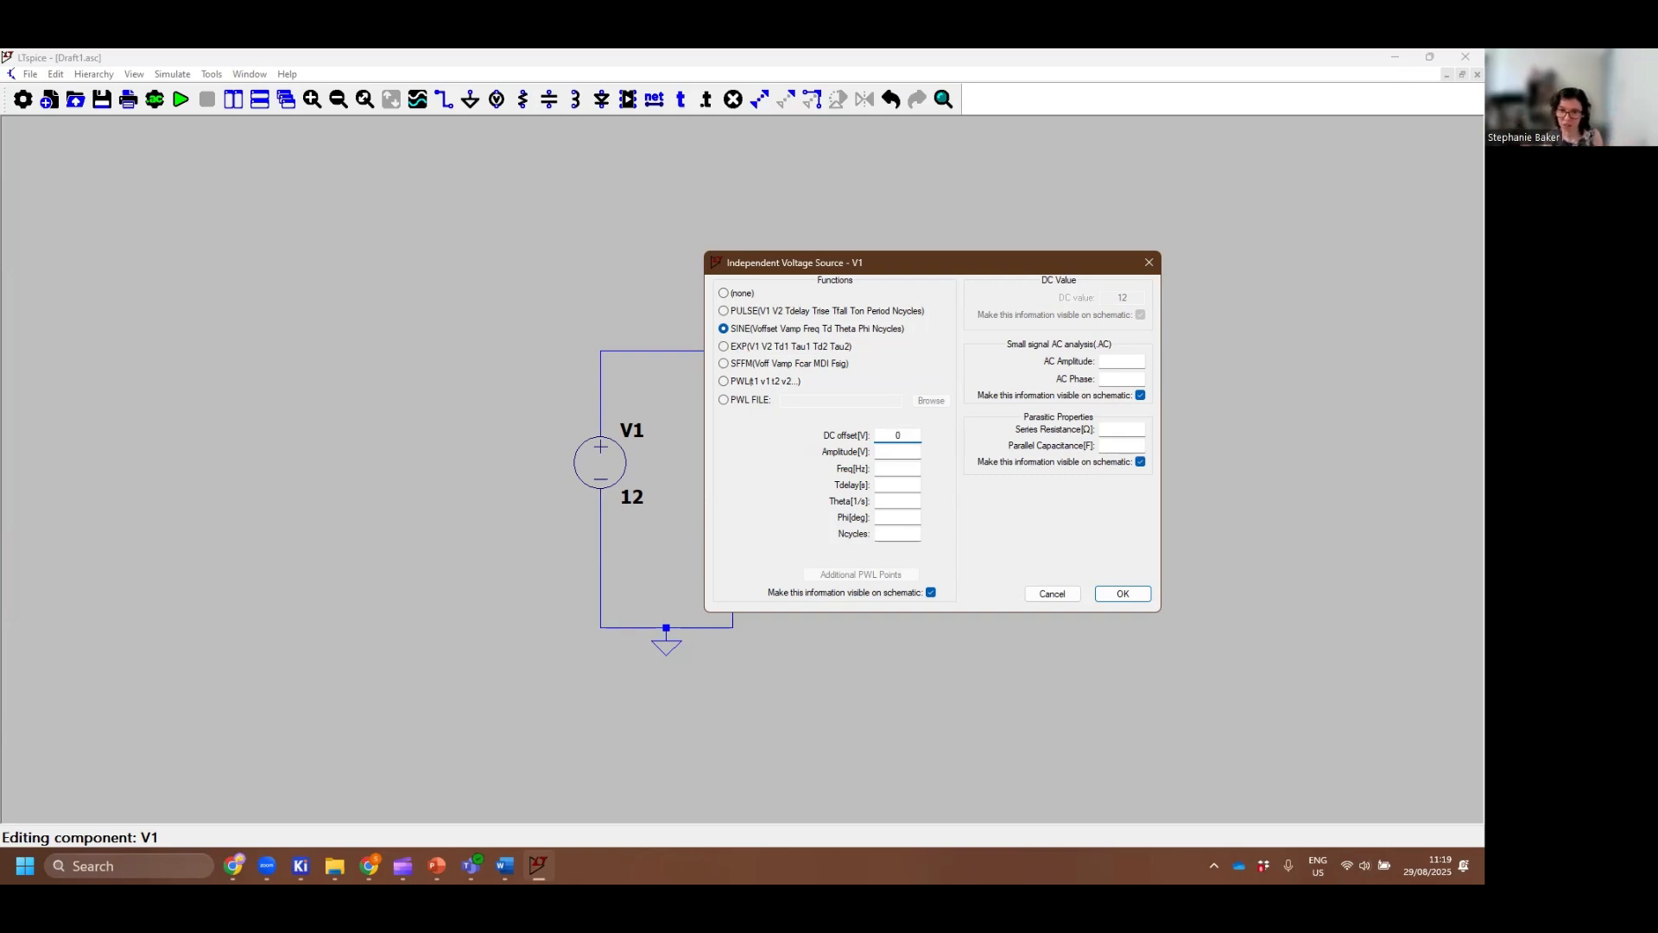
key("Tab")
key("Tab")
key("Tab")
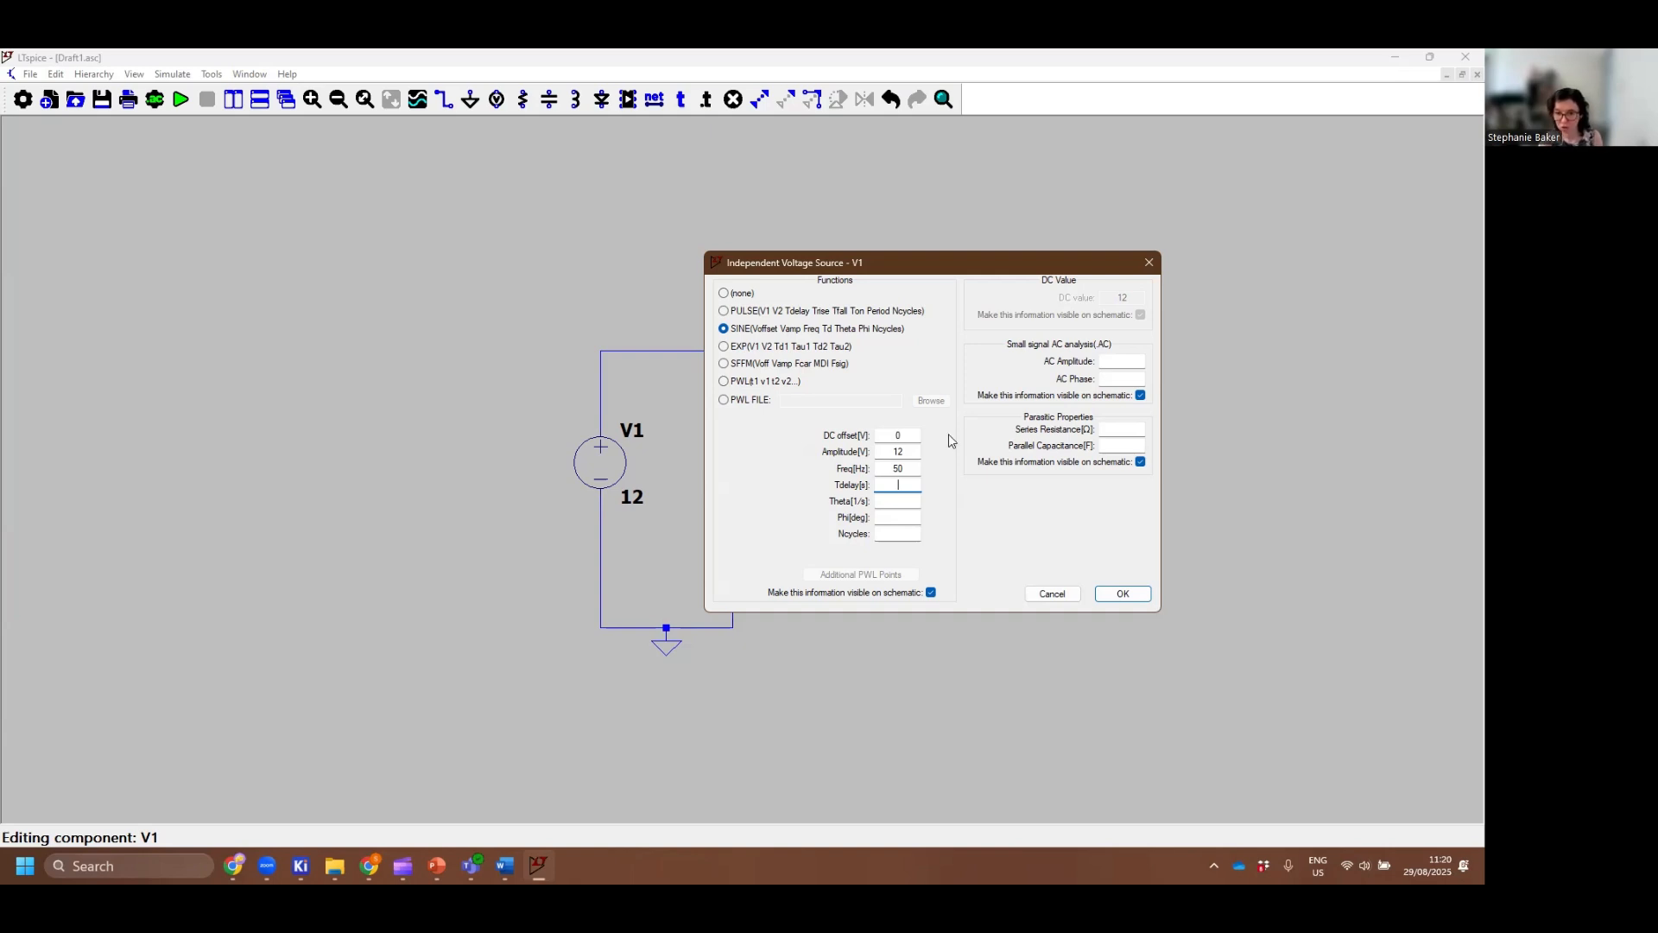
left_click(1115, 593)
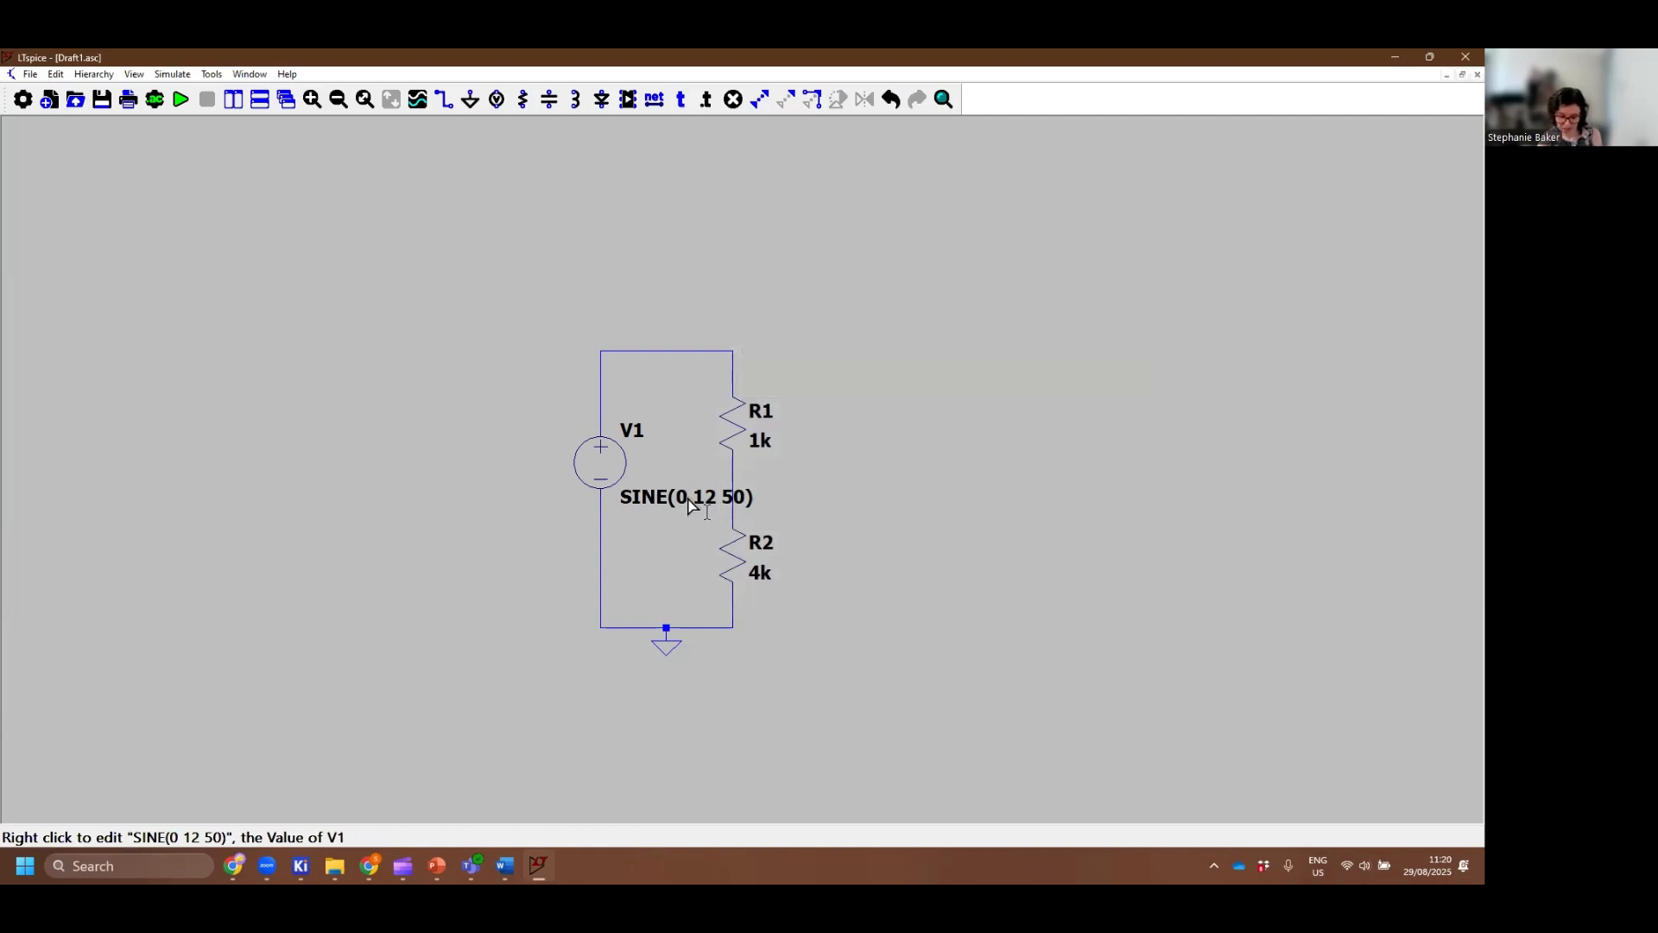
left_click_drag(689, 505, 554, 530)
key("ctrl+r")
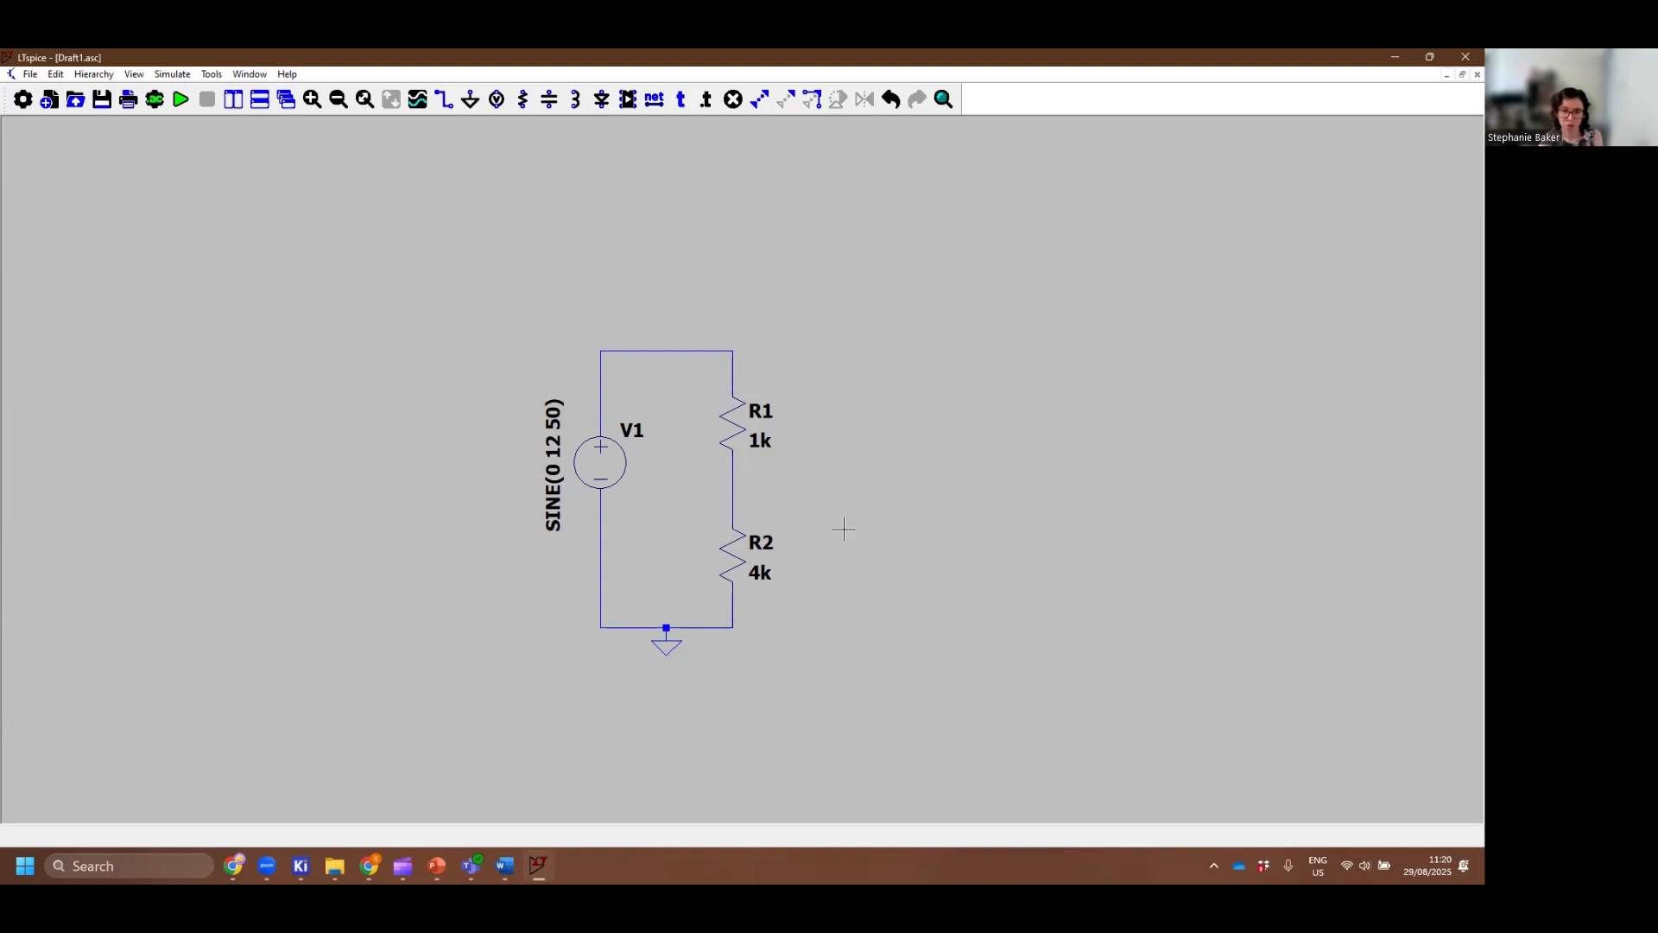
Run a transient analysis with stop time 0.1, data saving from 0 and maximum timestep 10u, placing the .tran directive below the schematic
mouse_move(739, 490)
left_click(180, 100)
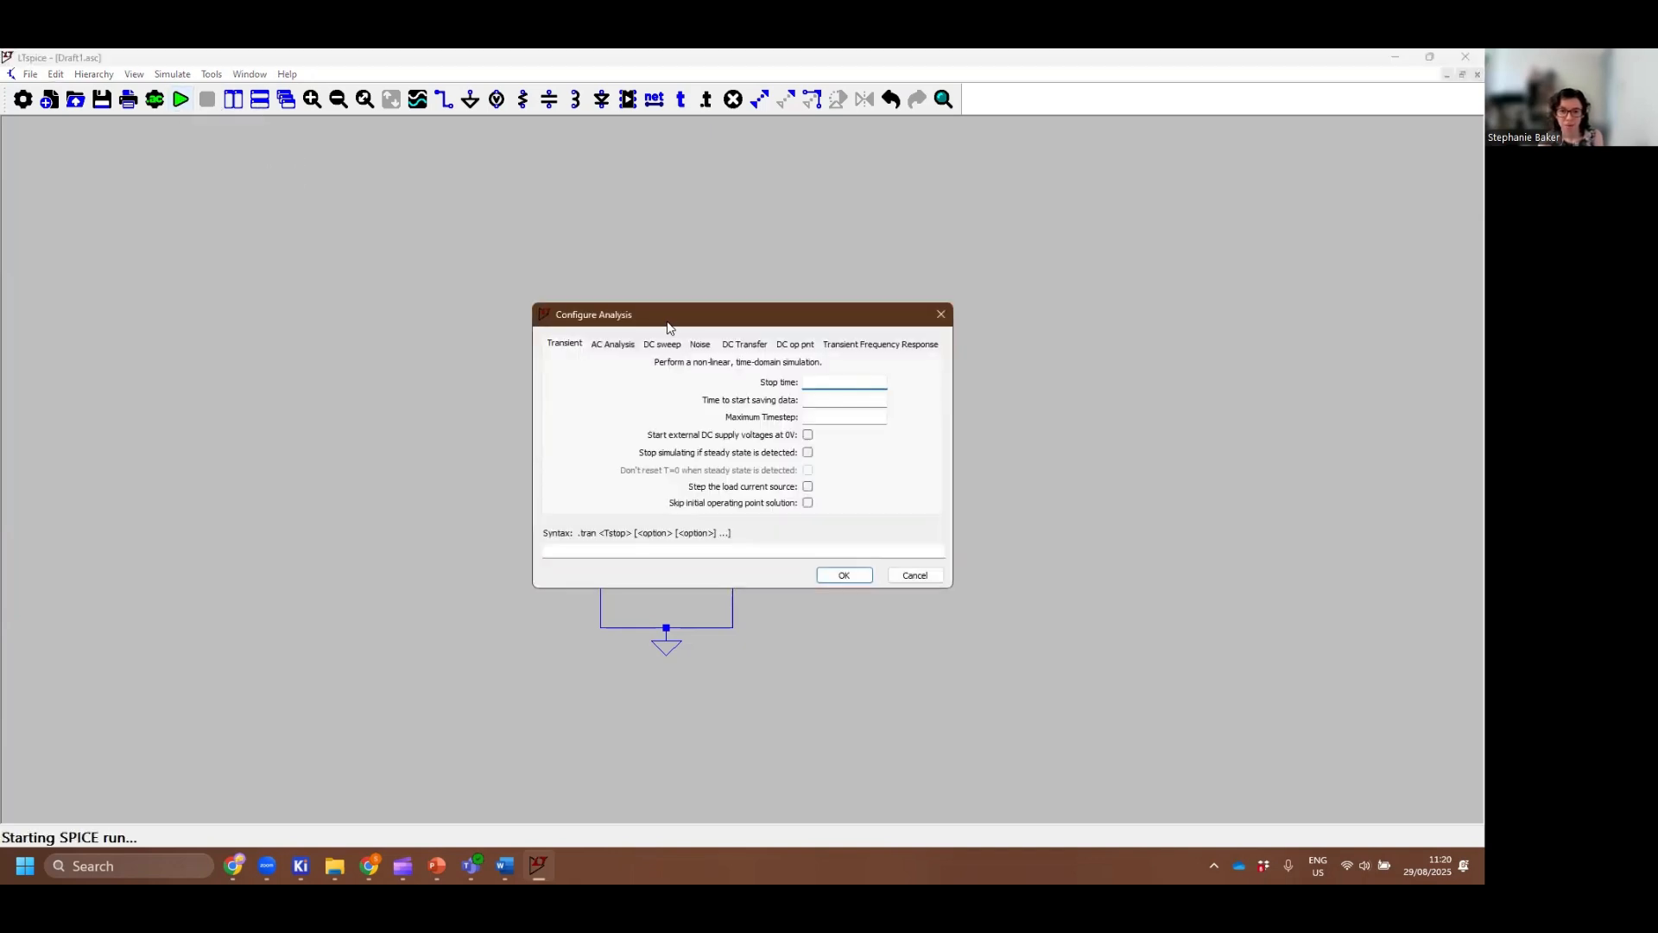
left_click_drag(671, 326, 997, 371)
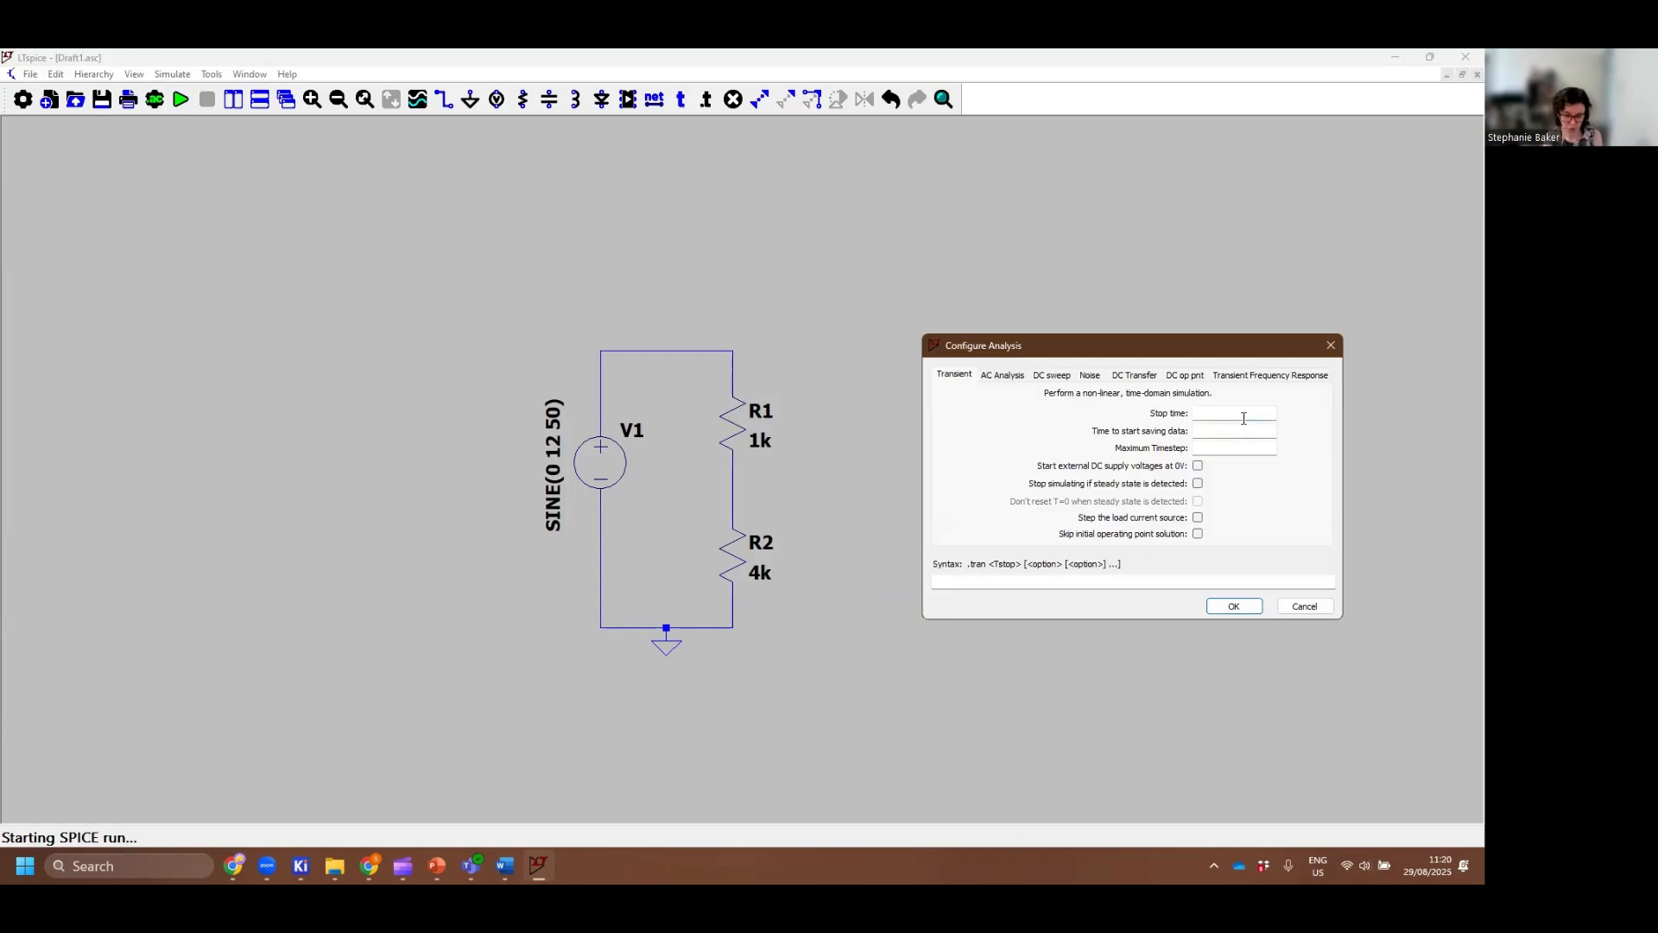
type("0.1")
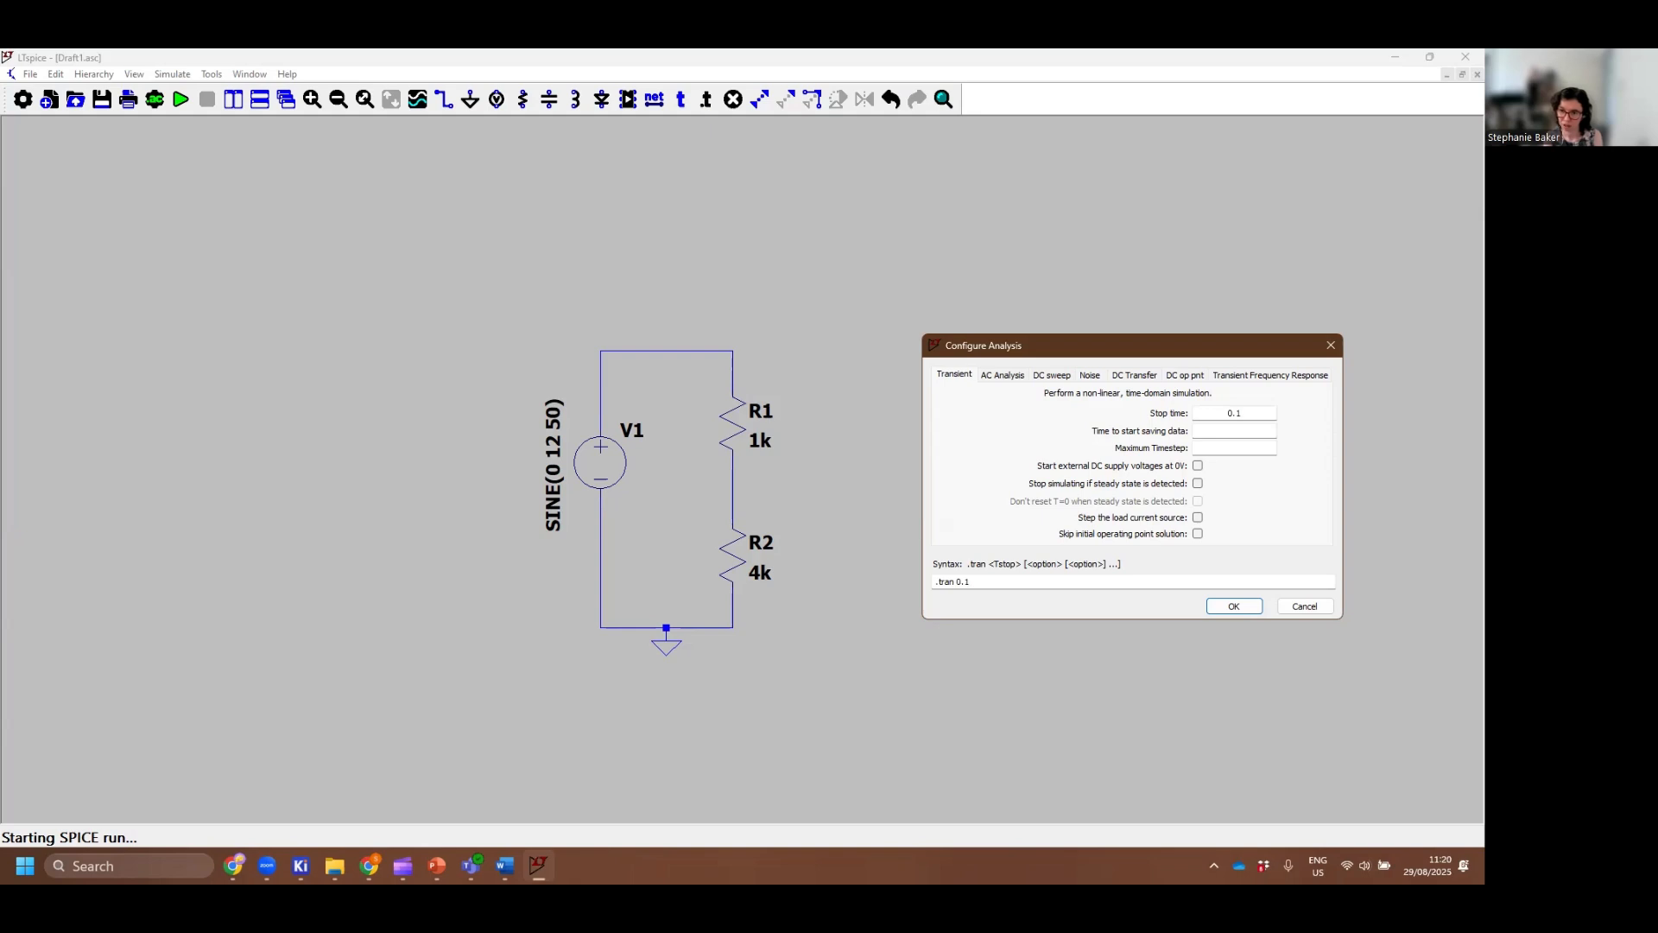
key("Tab")
type("0")
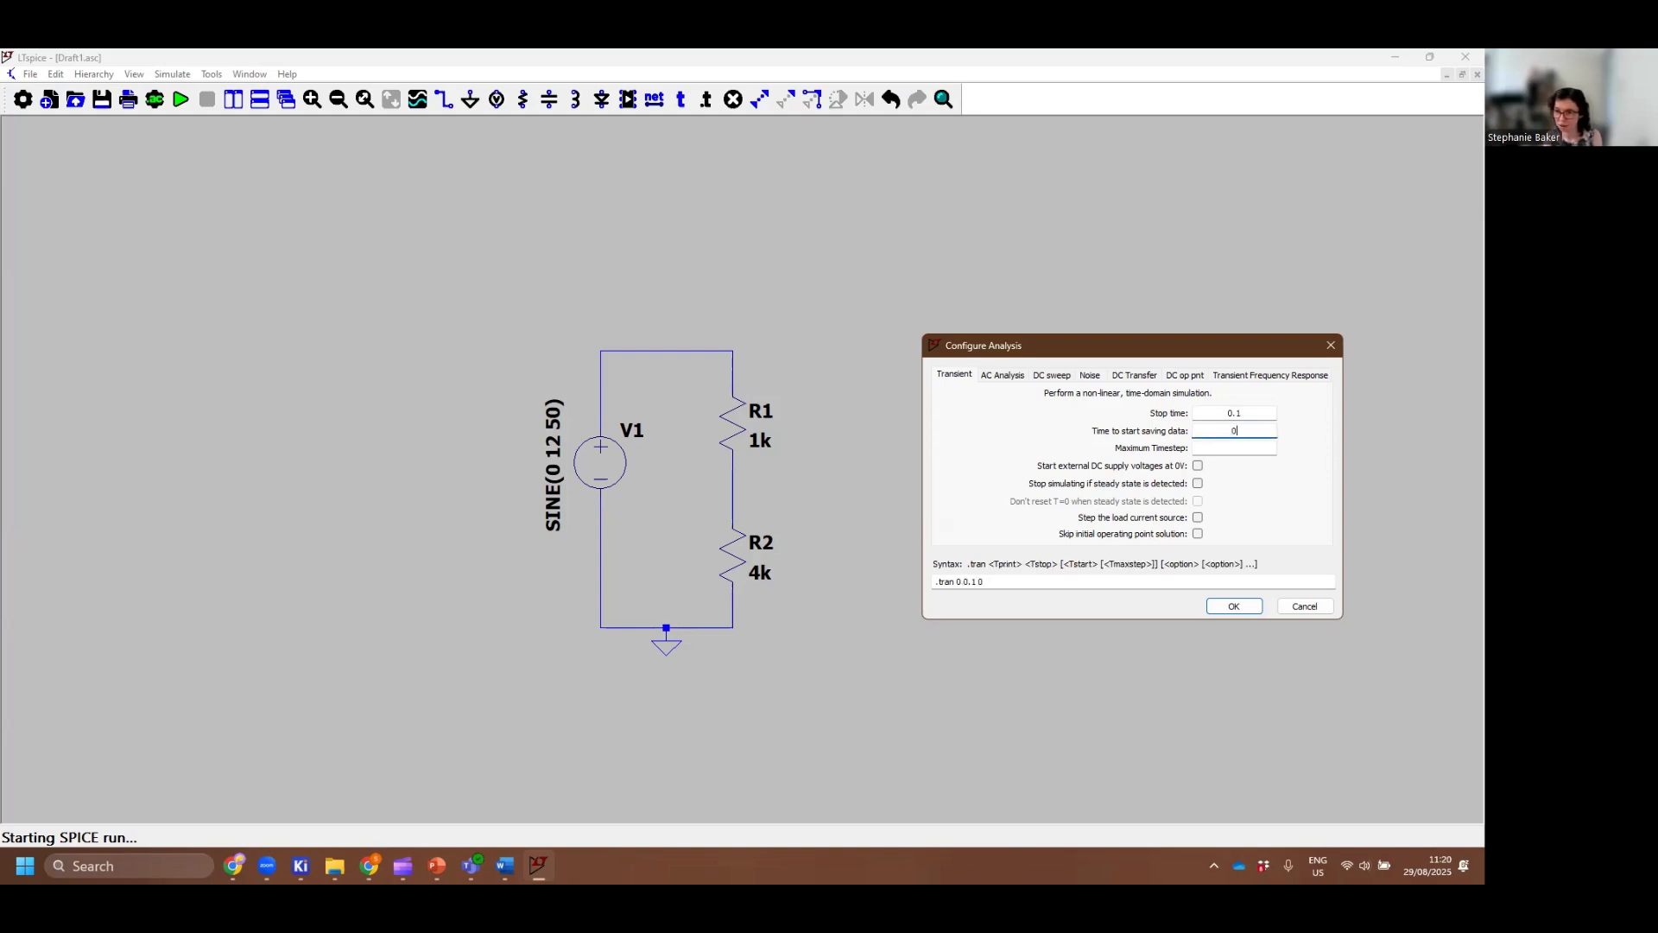
key("Tab")
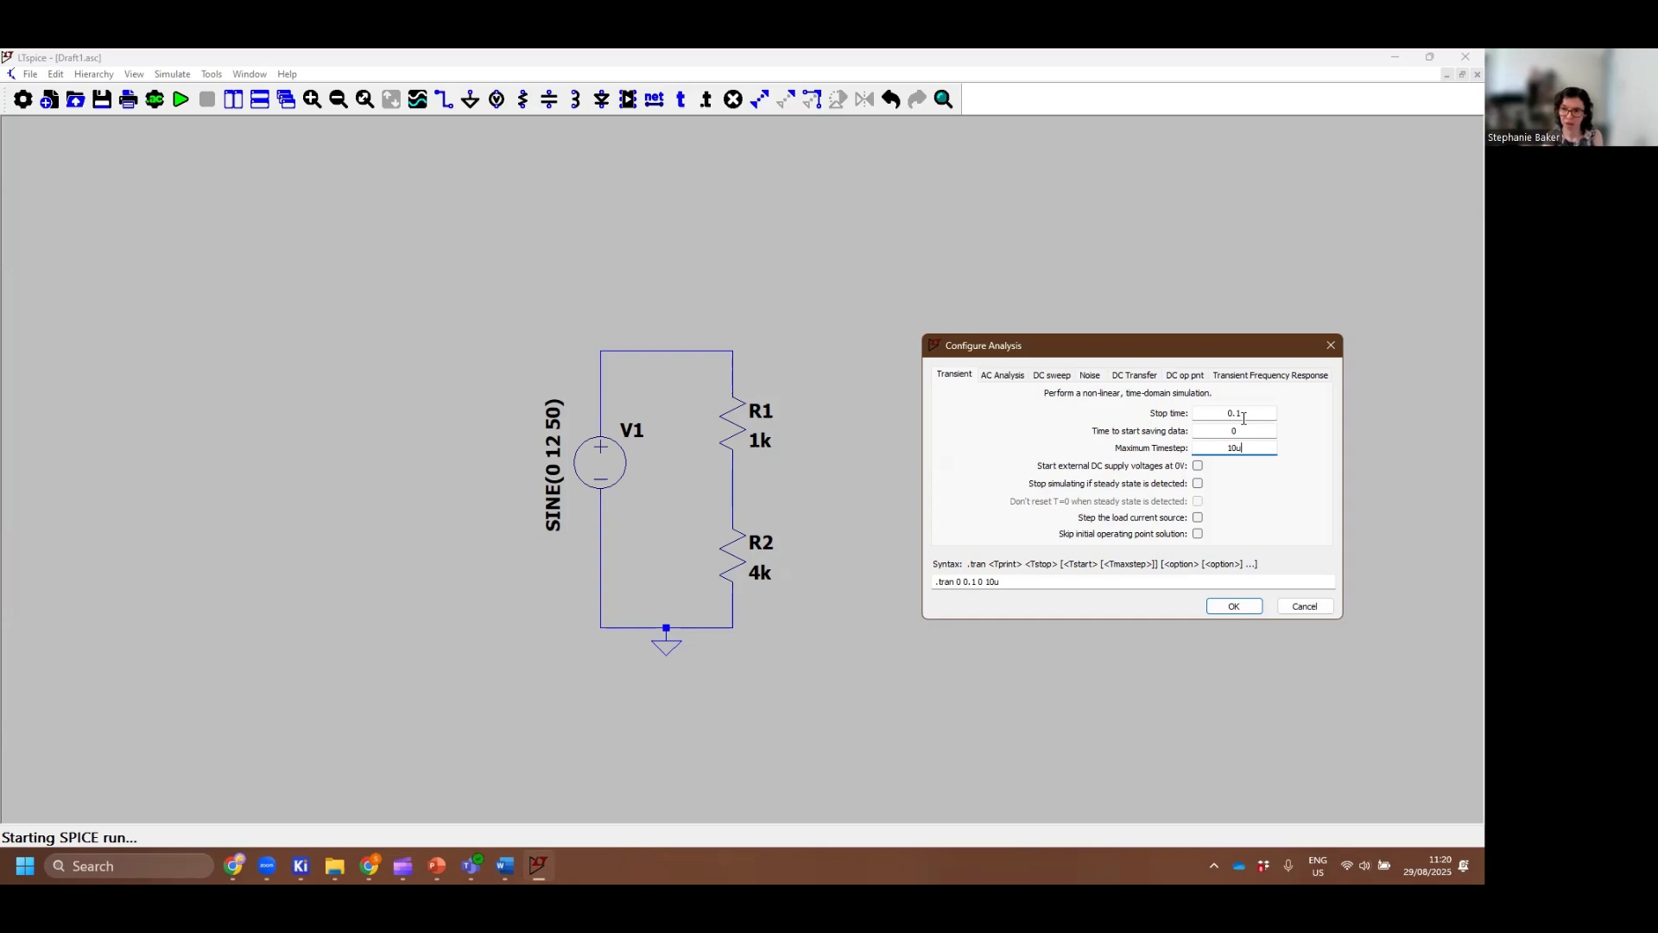
key("Return")
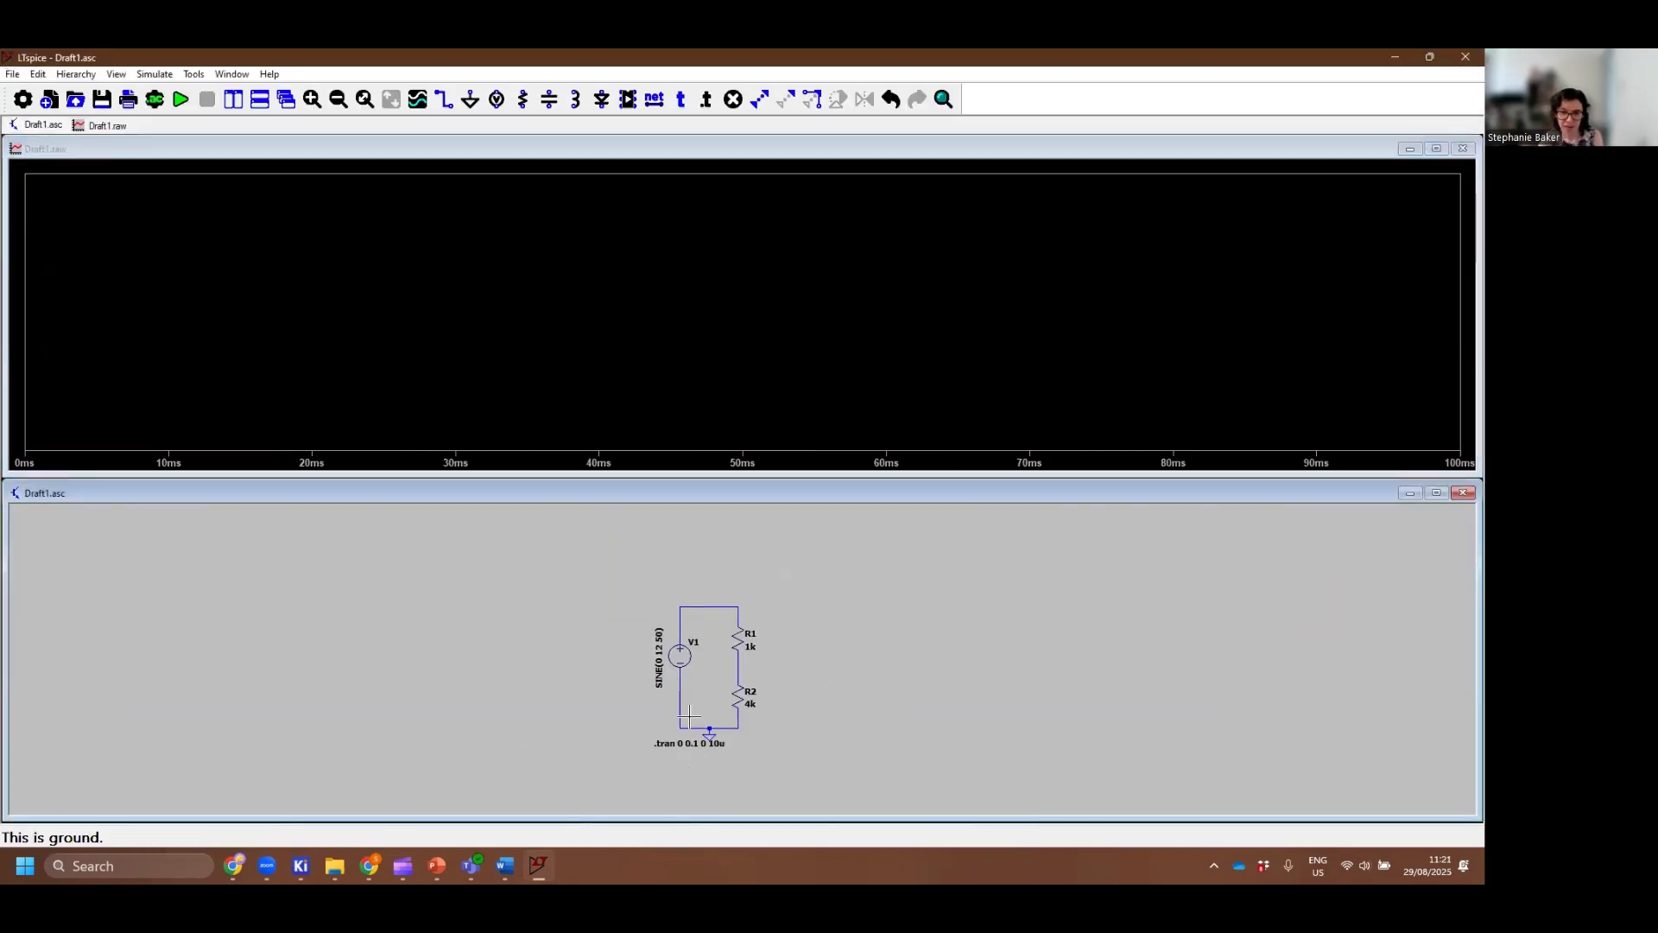
Plot the source voltage V(n001) and the divider's midpoint voltage V(n002) together
scroll(781, 694, "up", 3)
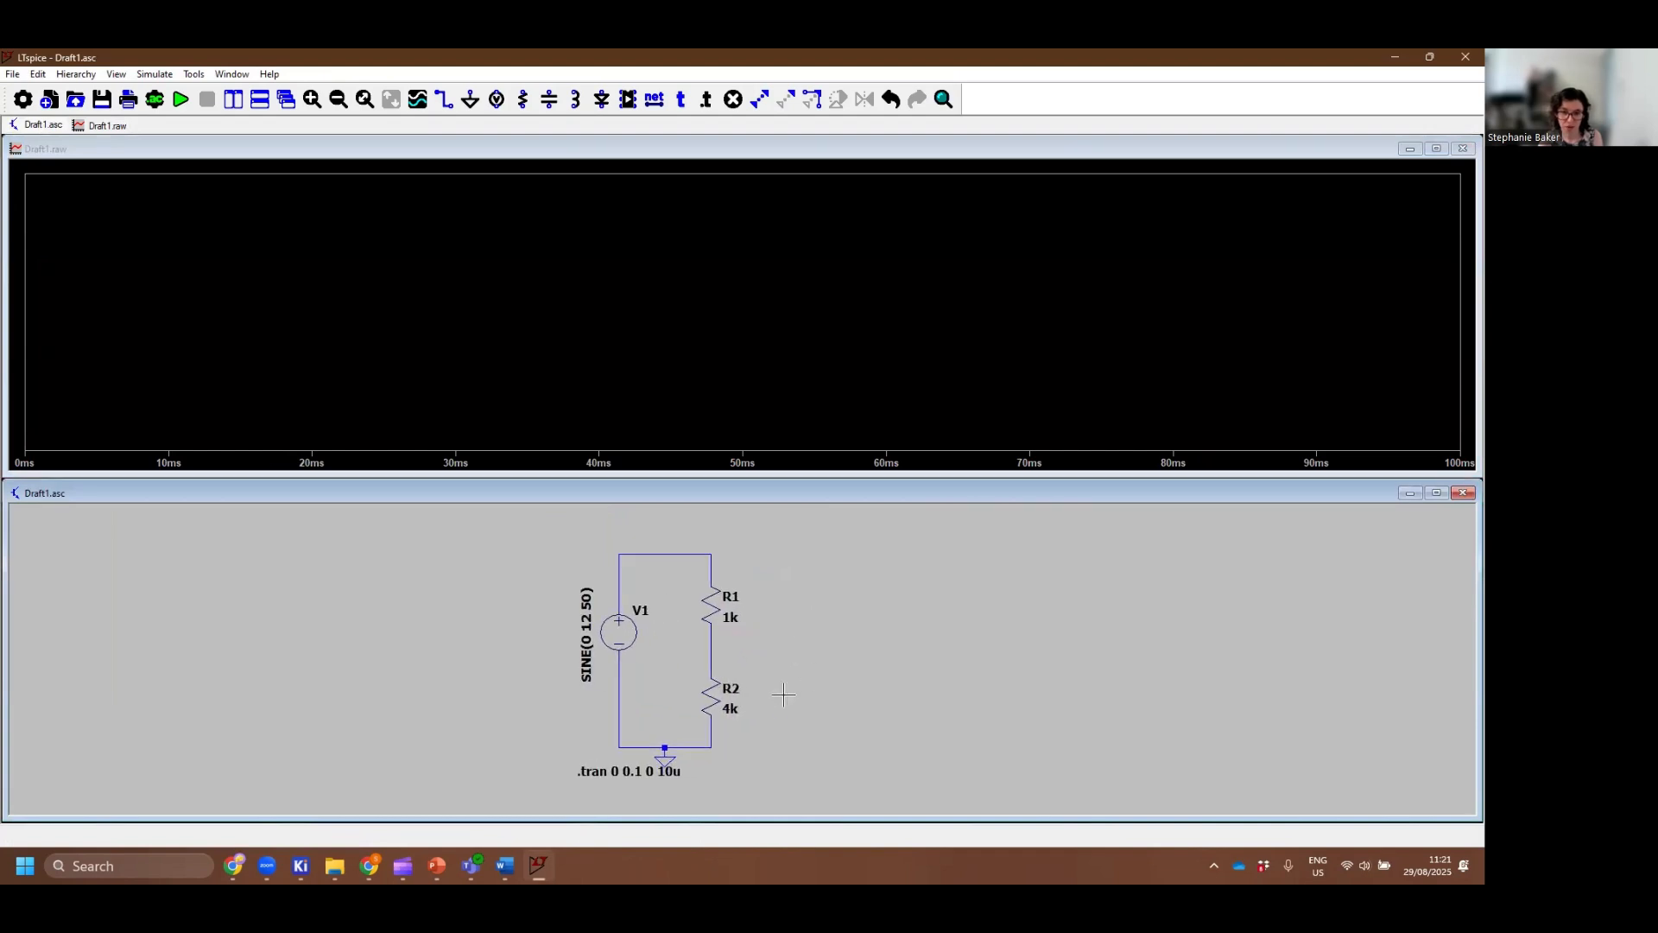
scroll(821, 703, "up", 2)
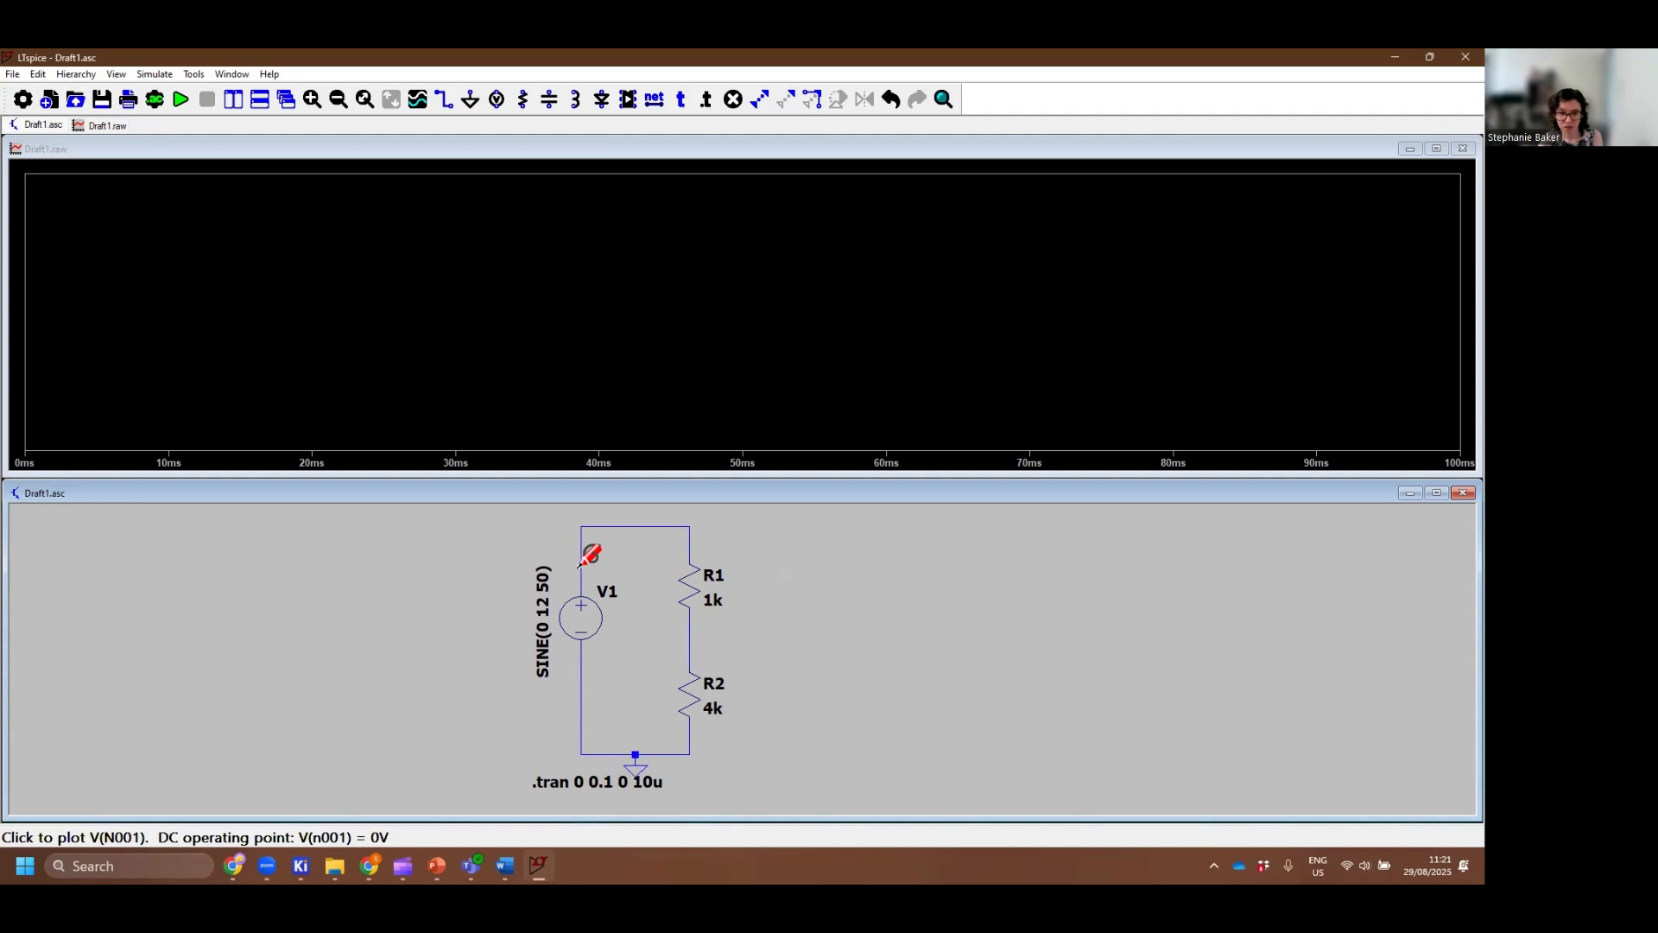
left_click(580, 566)
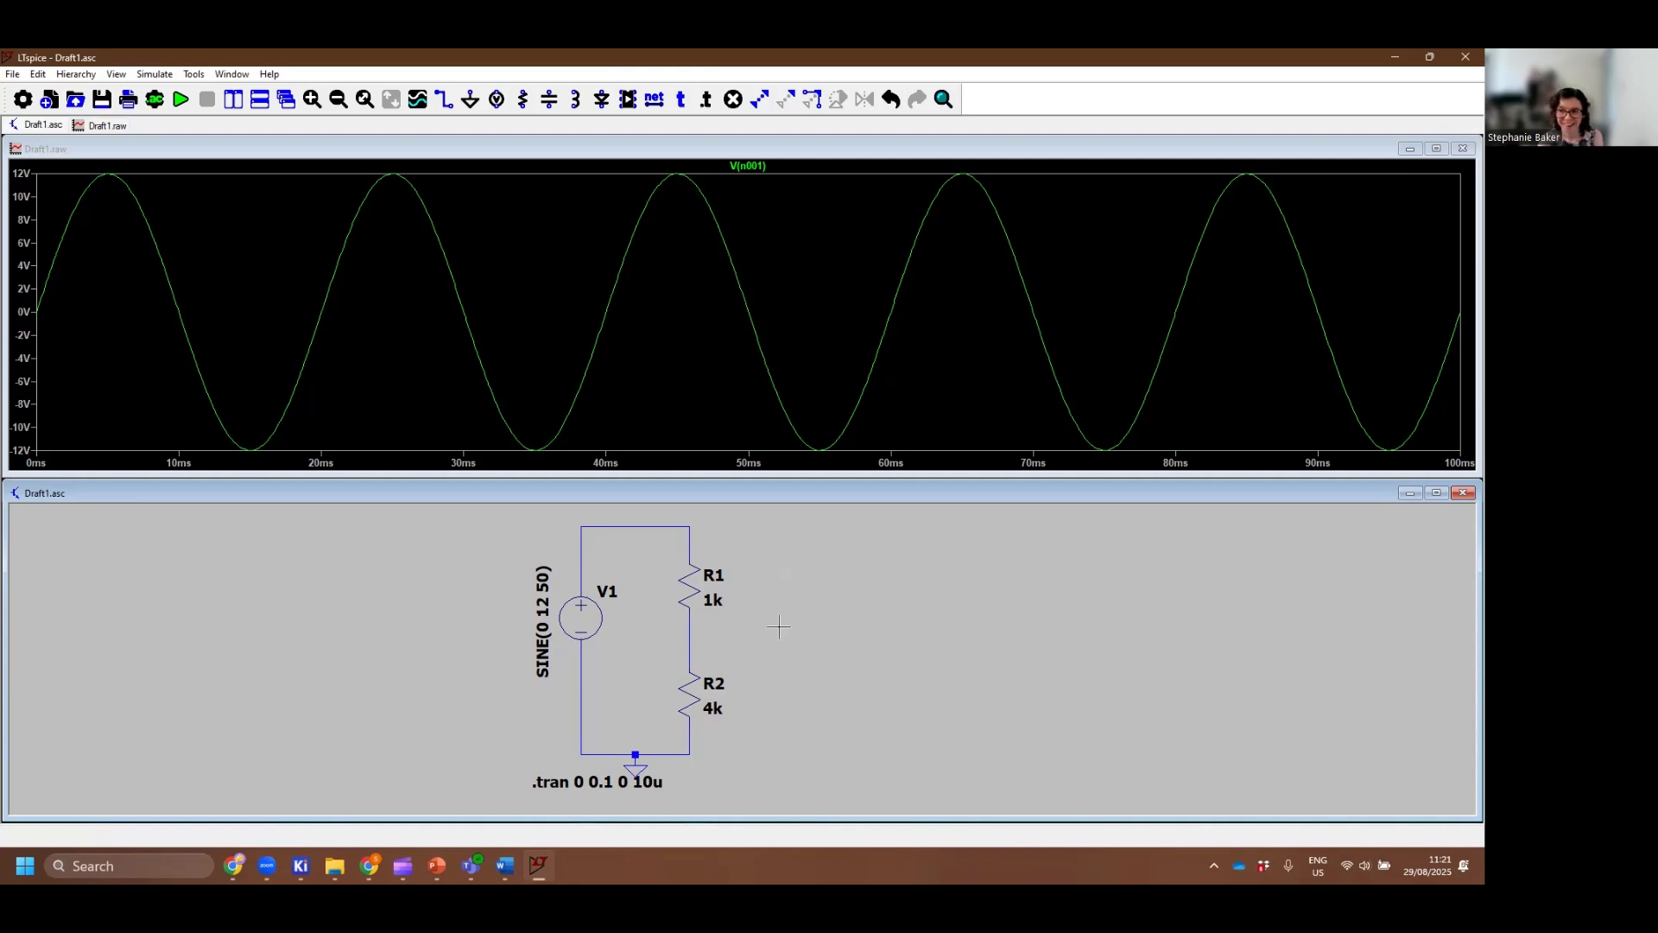
left_click(691, 634)
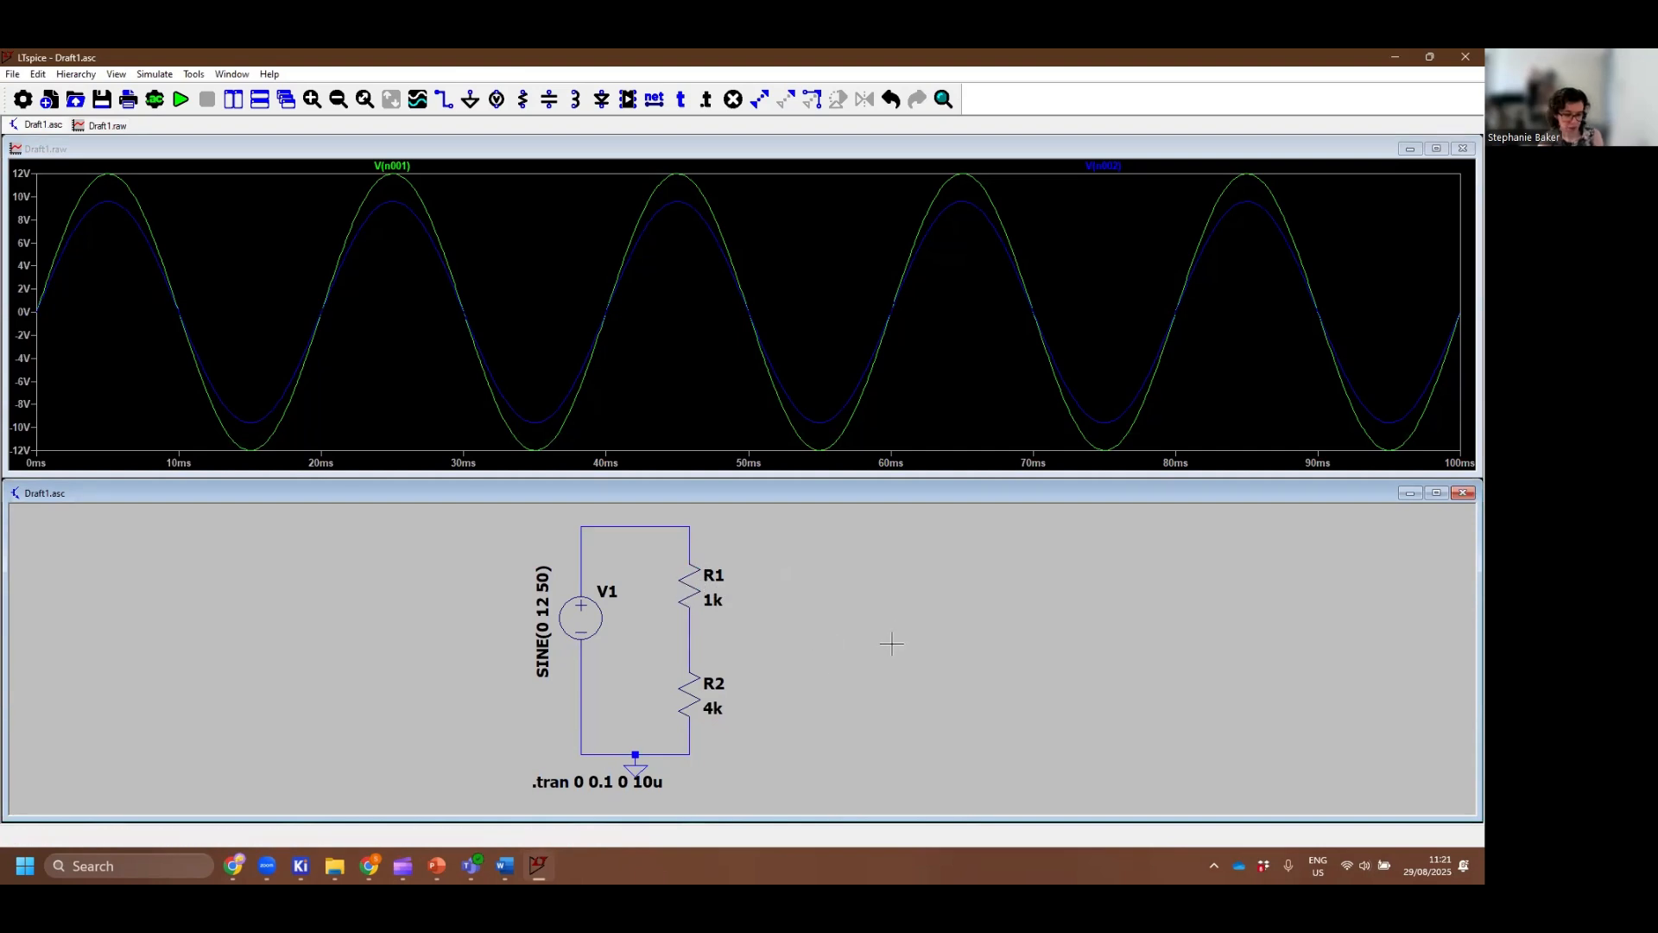
Set the resistance of R2 to 1k and rerun the transient simulation
right_click(690, 702)
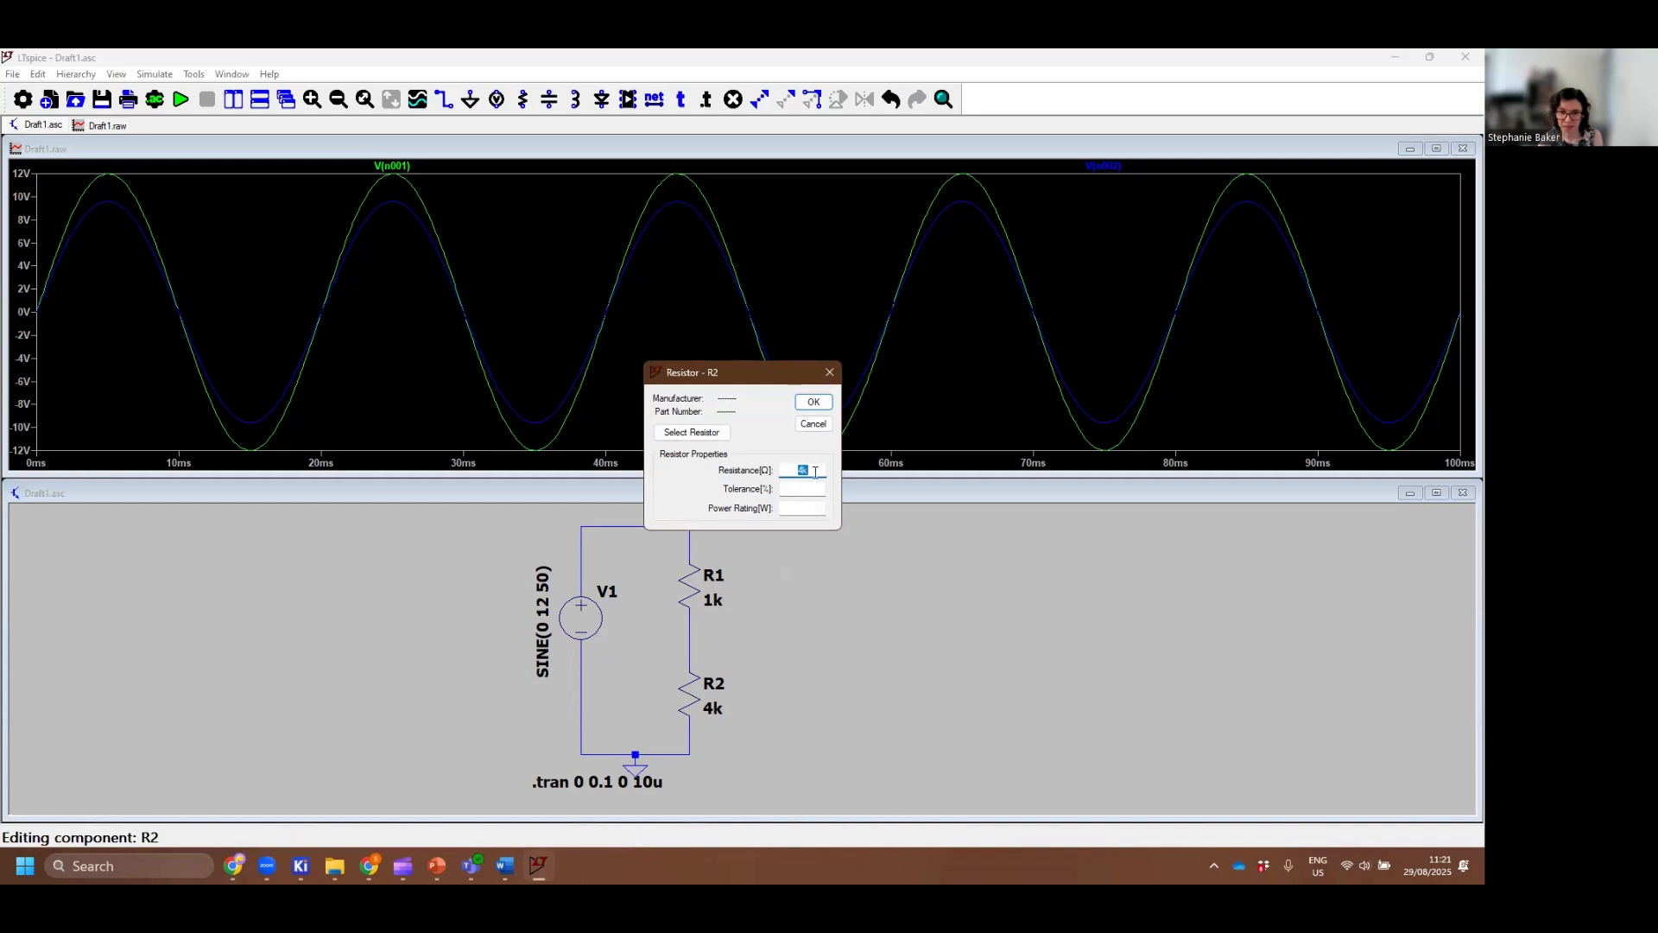
type("1k")
key("Return")
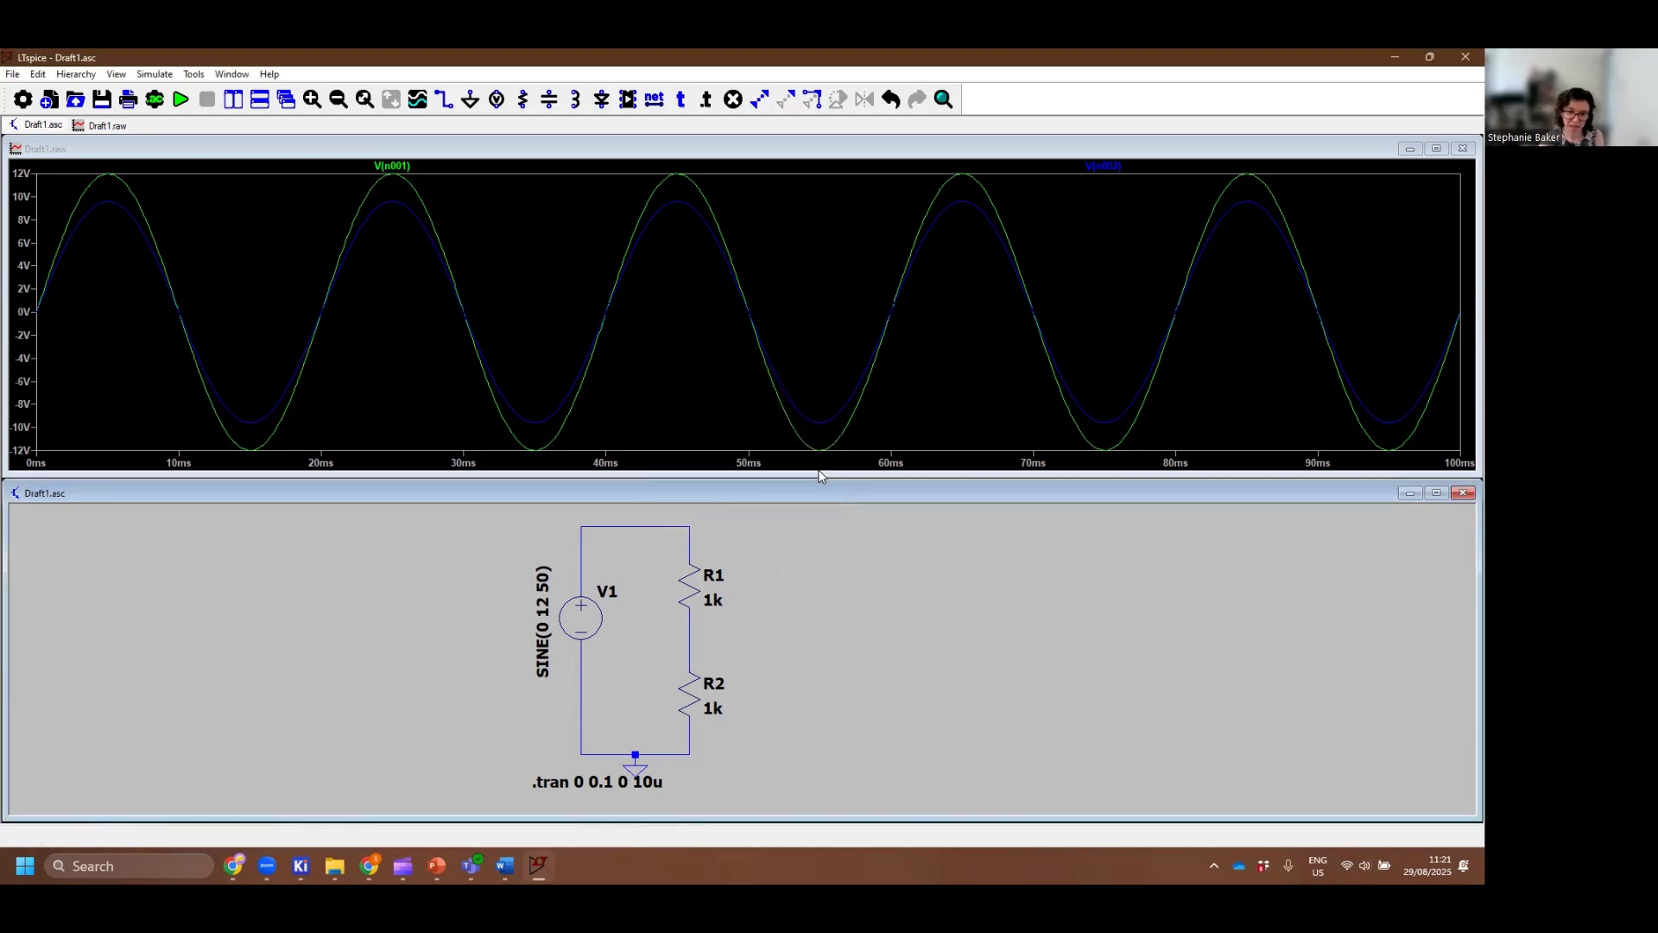
left_click(181, 101)
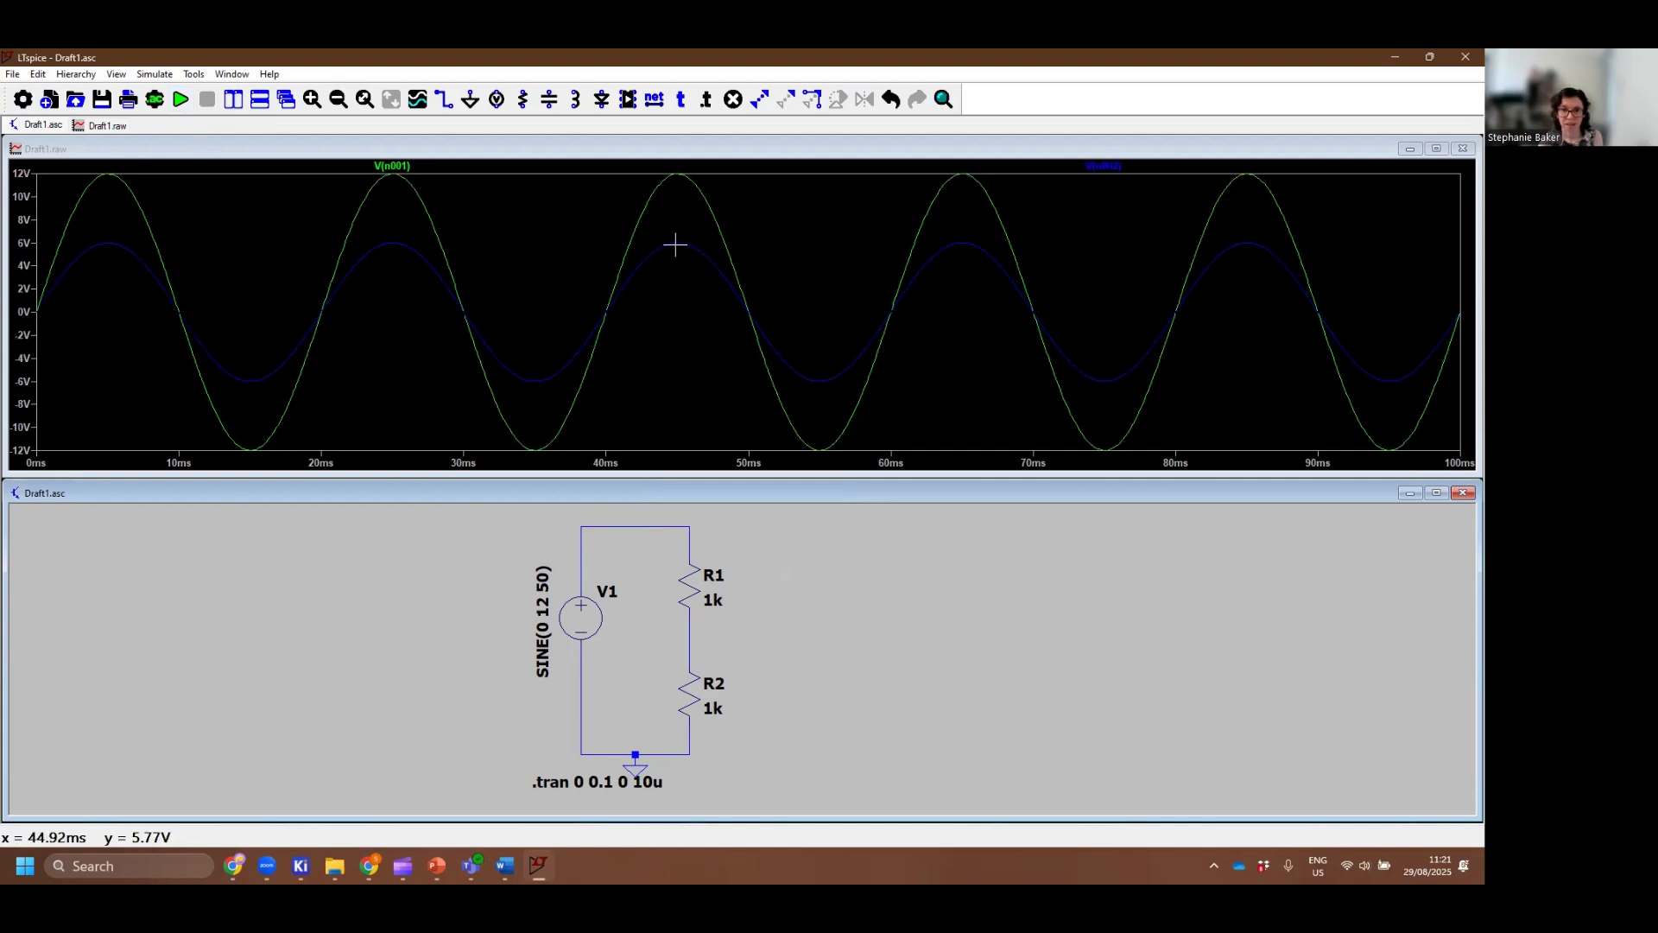
Change the V(n002) trace colour to magenta and close the cursor readout
right_click(687, 333)
left_click(1098, 168)
right_click(1101, 167)
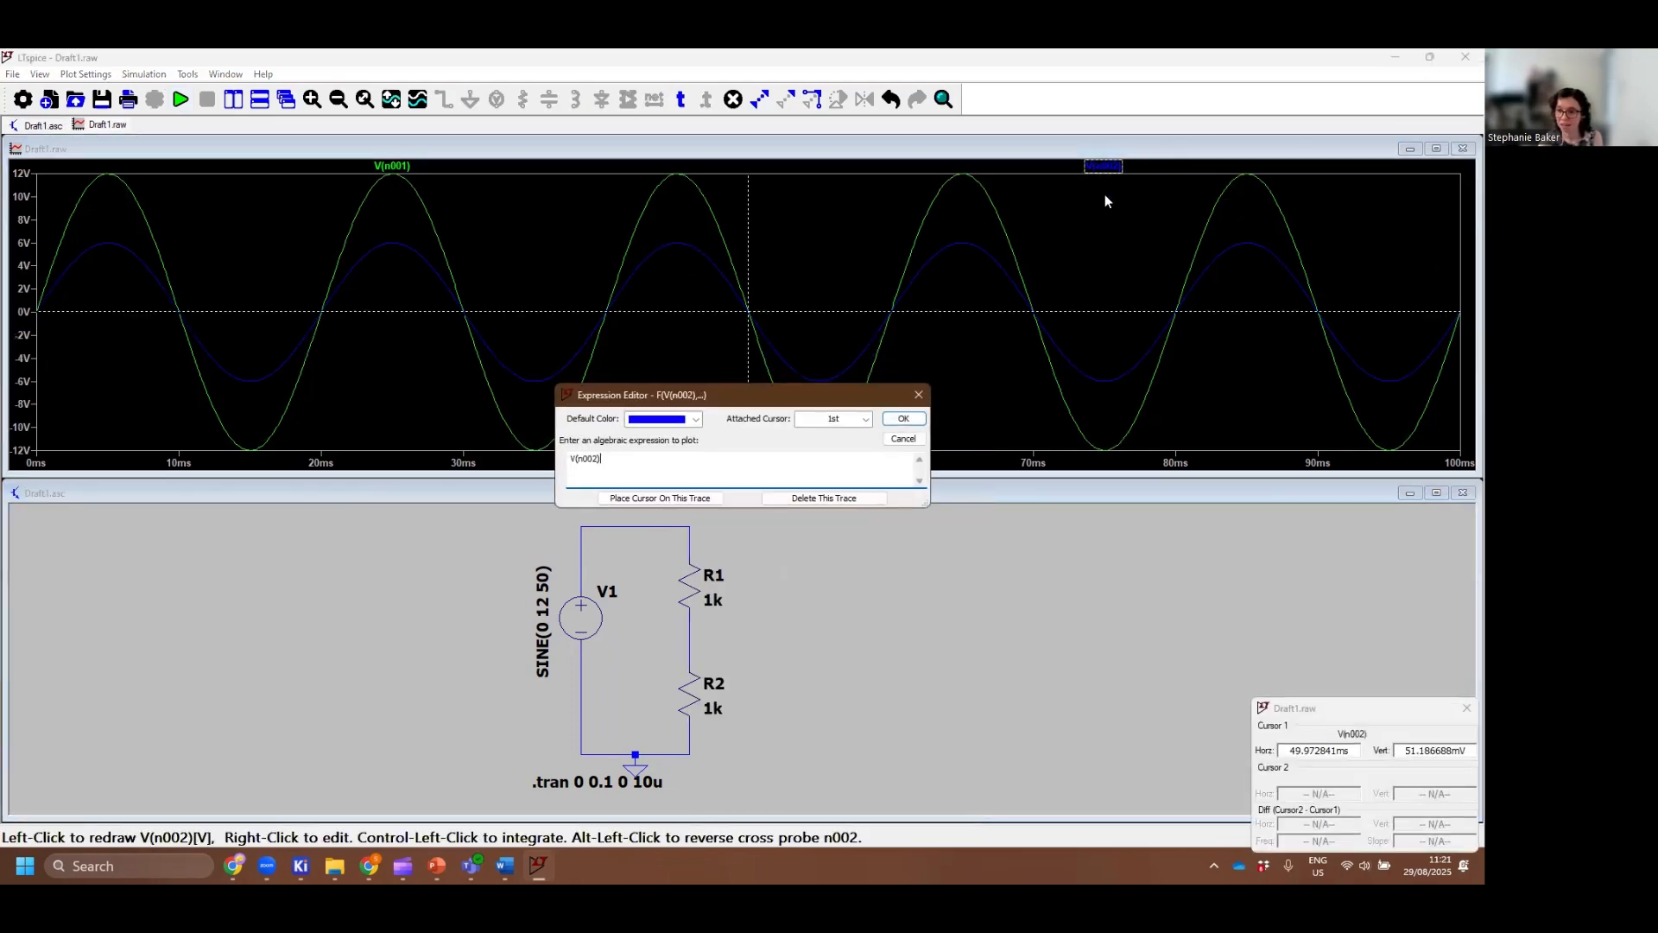
left_click(695, 419)
left_click(661, 496)
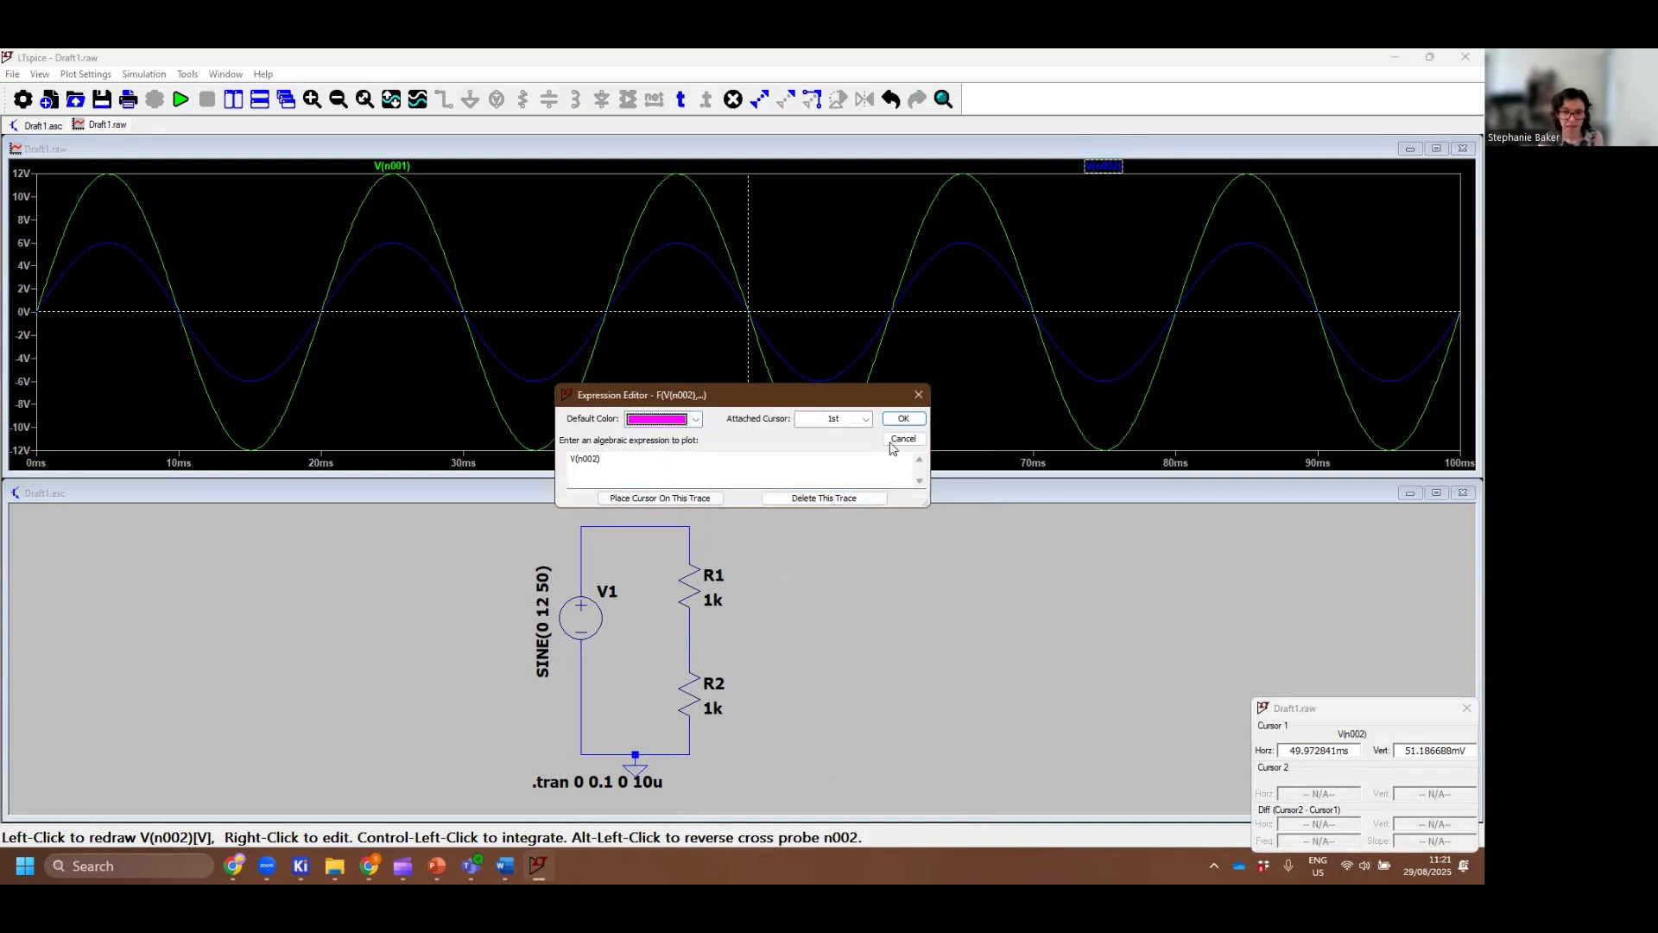
left_click(904, 418)
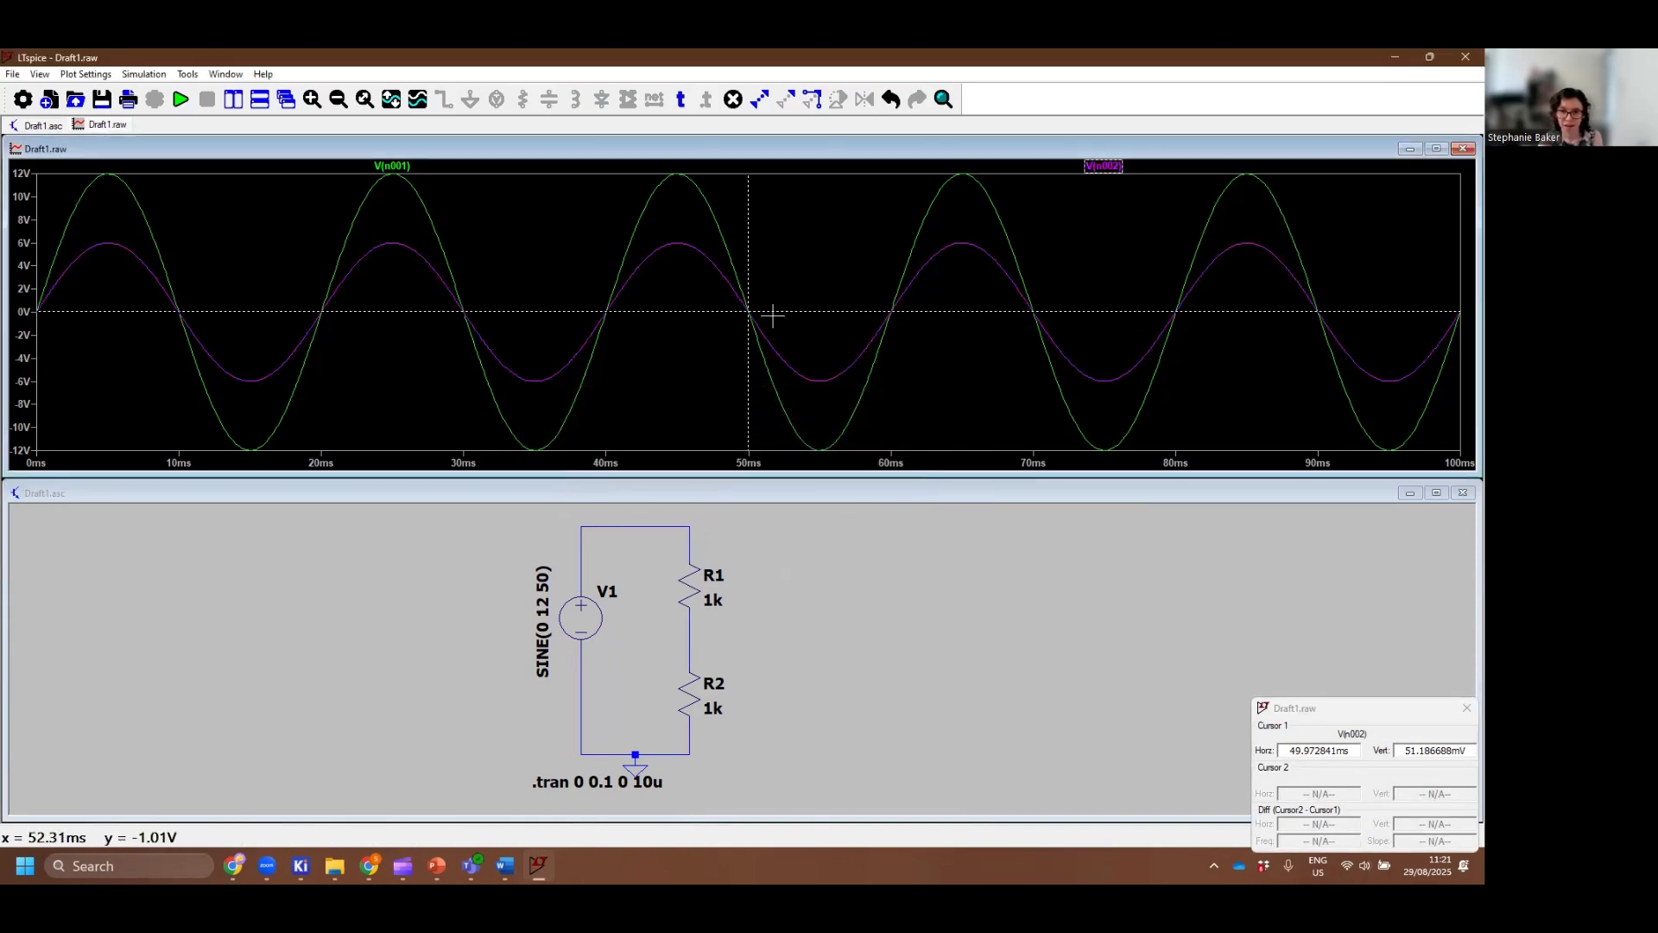
left_click_drag(1308, 711, 1158, 661)
left_click(1320, 655)
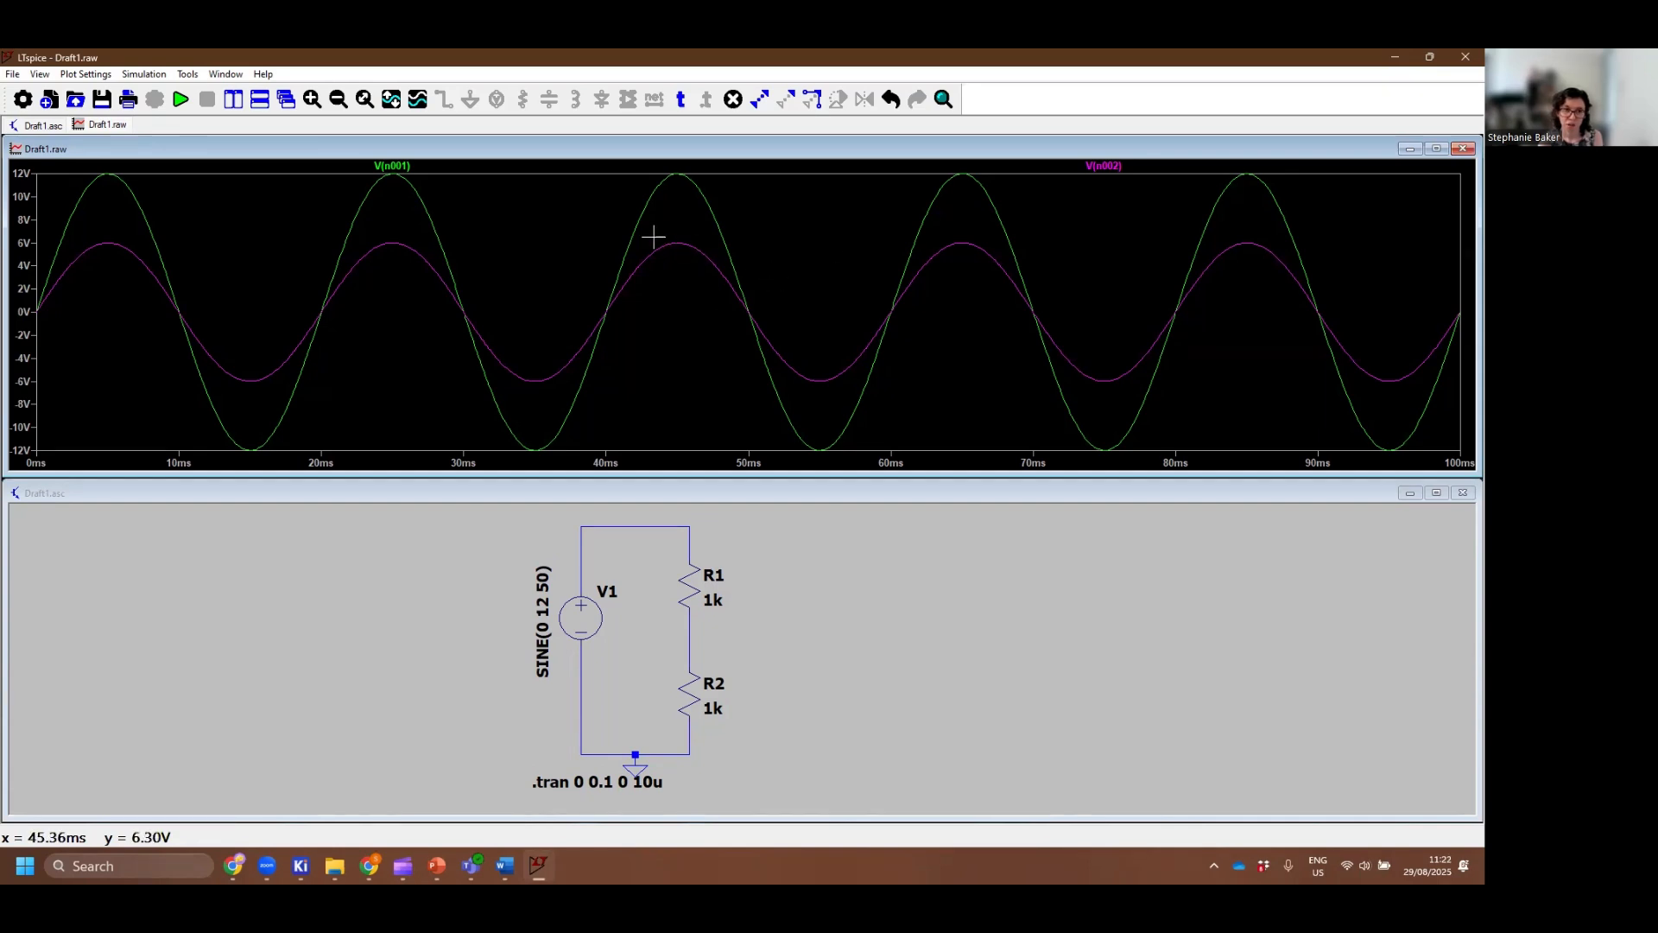
Read V(n001) and V(n002) with a cursor near the peak at about 45 ms, and clear the cursor
left_click(392, 165)
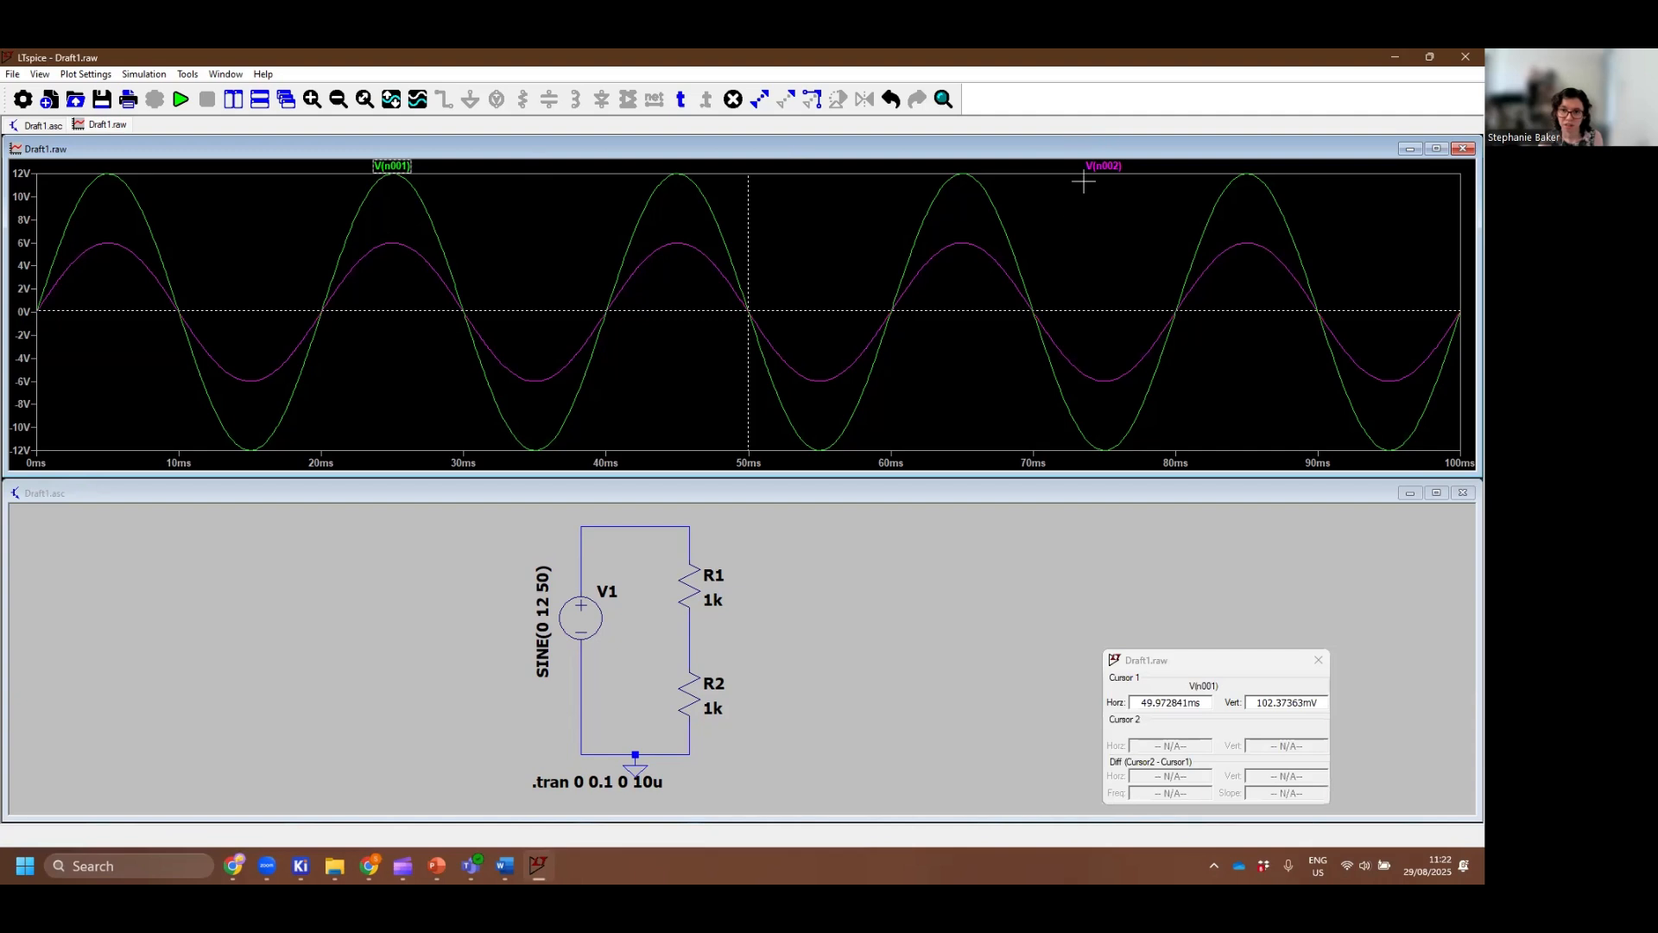
mouse_move(759, 322)
left_mouse_down()
mouse_move(729, 245)
mouse_move(688, 210)
mouse_move(659, 237)
mouse_move(591, 409)
mouse_move(645, 246)
left_mouse_up()
left_click_drag(1154, 660, 1082, 575)
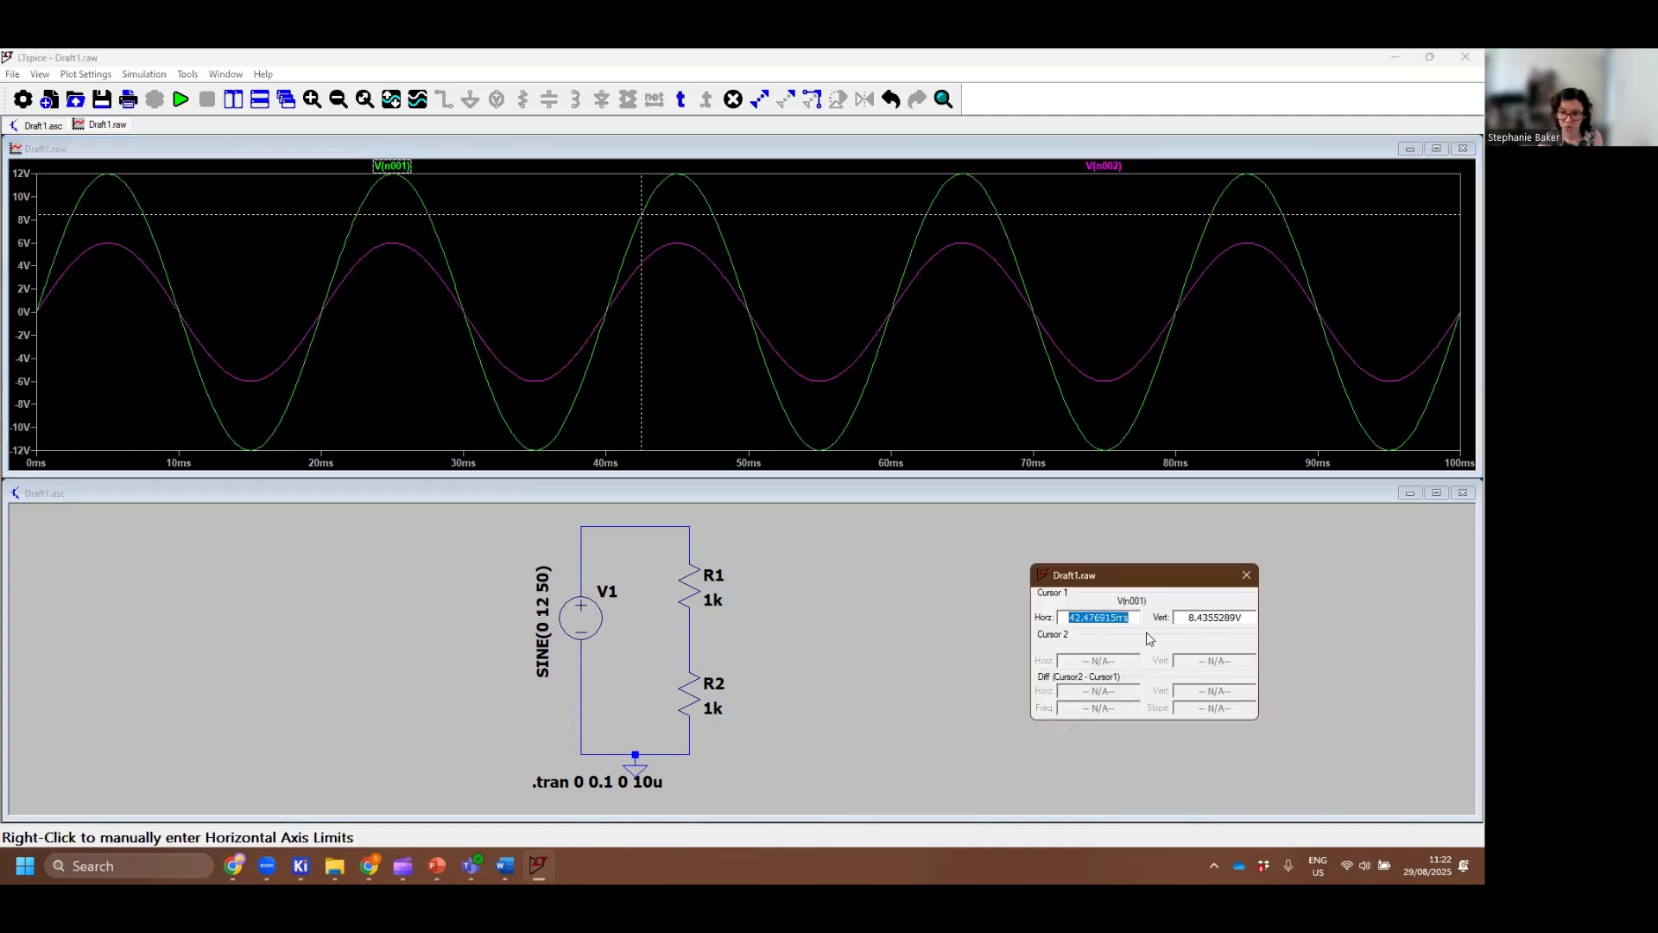
left_click_drag(640, 214, 703, 241)
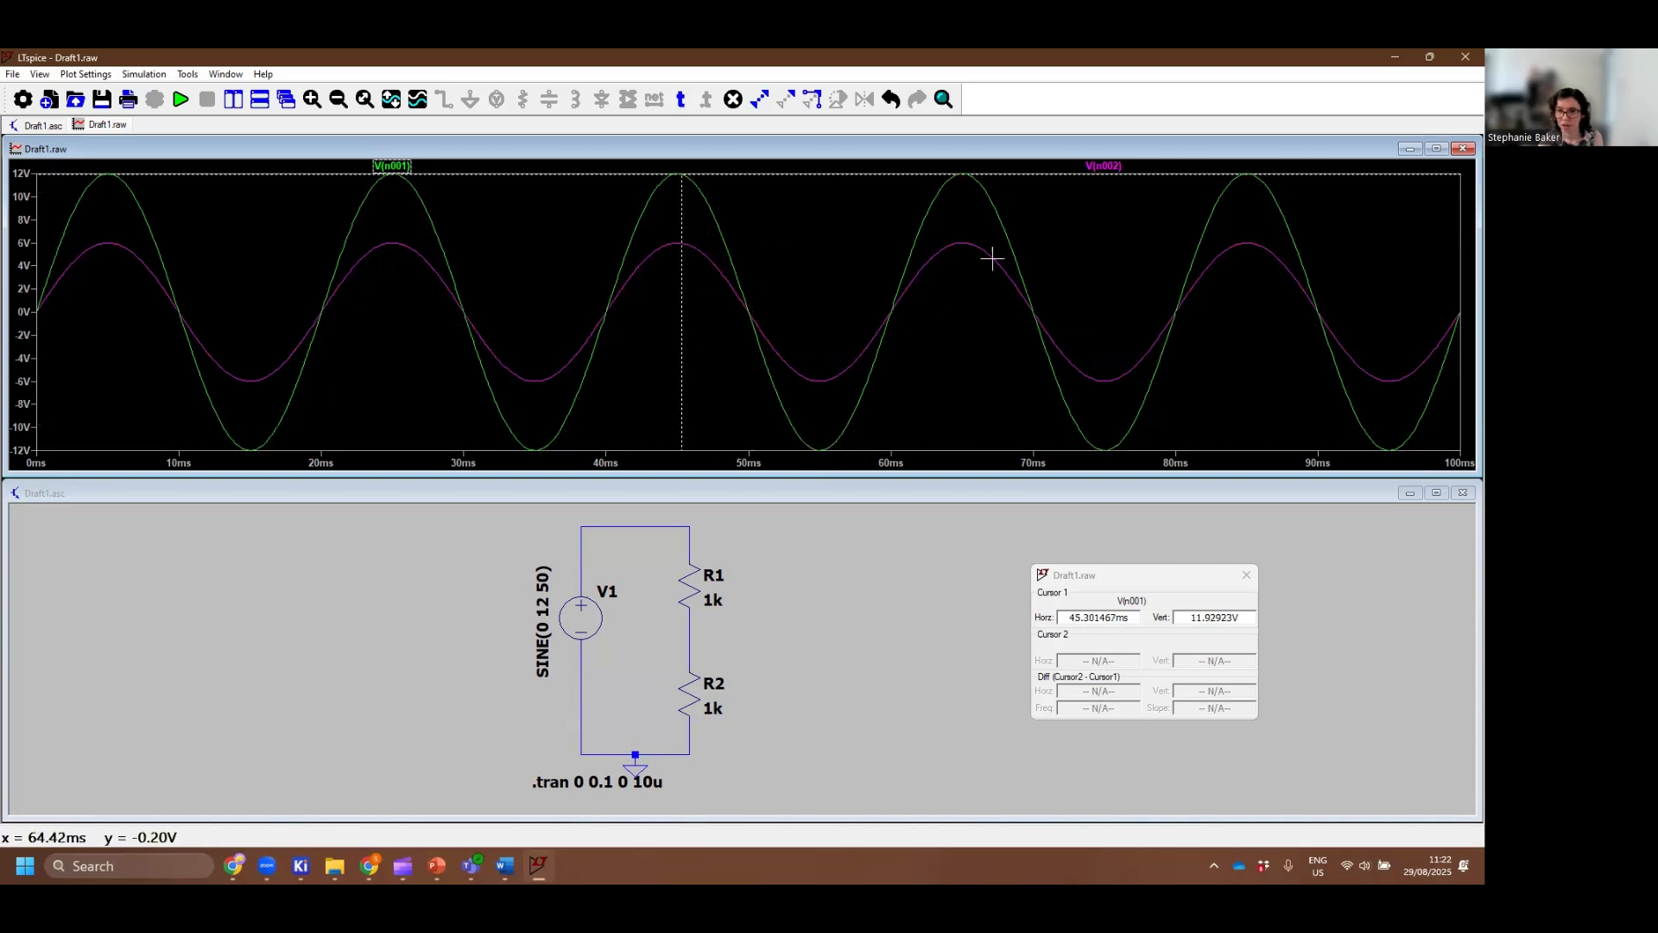
left_click(1104, 165)
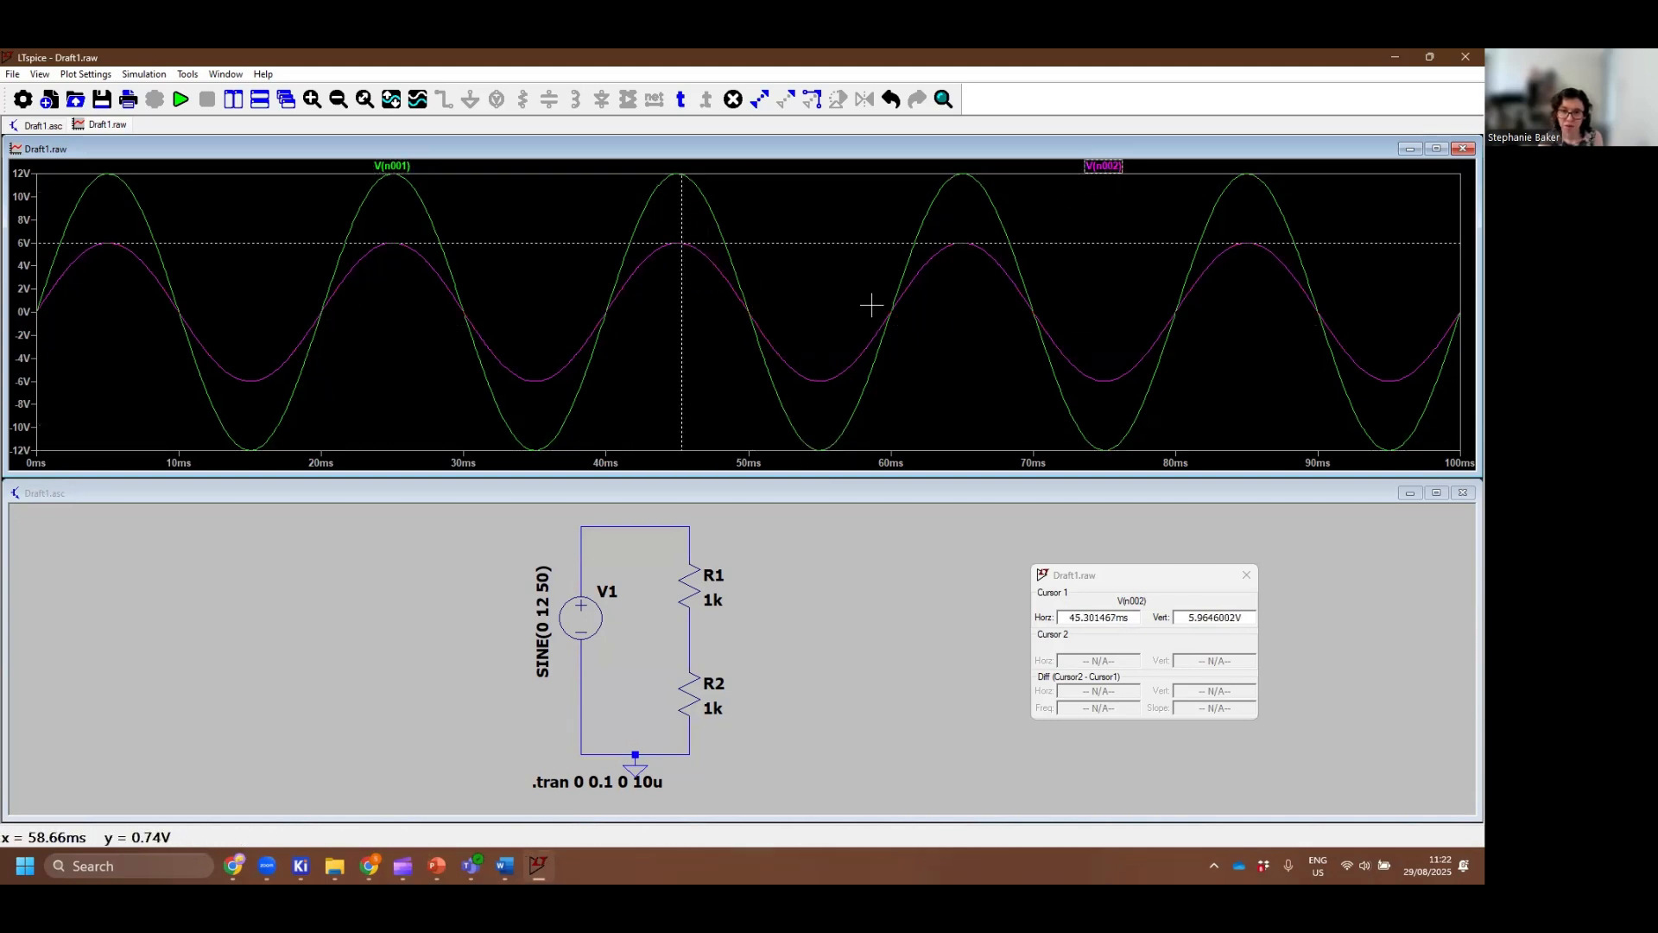
right_click(932, 346)
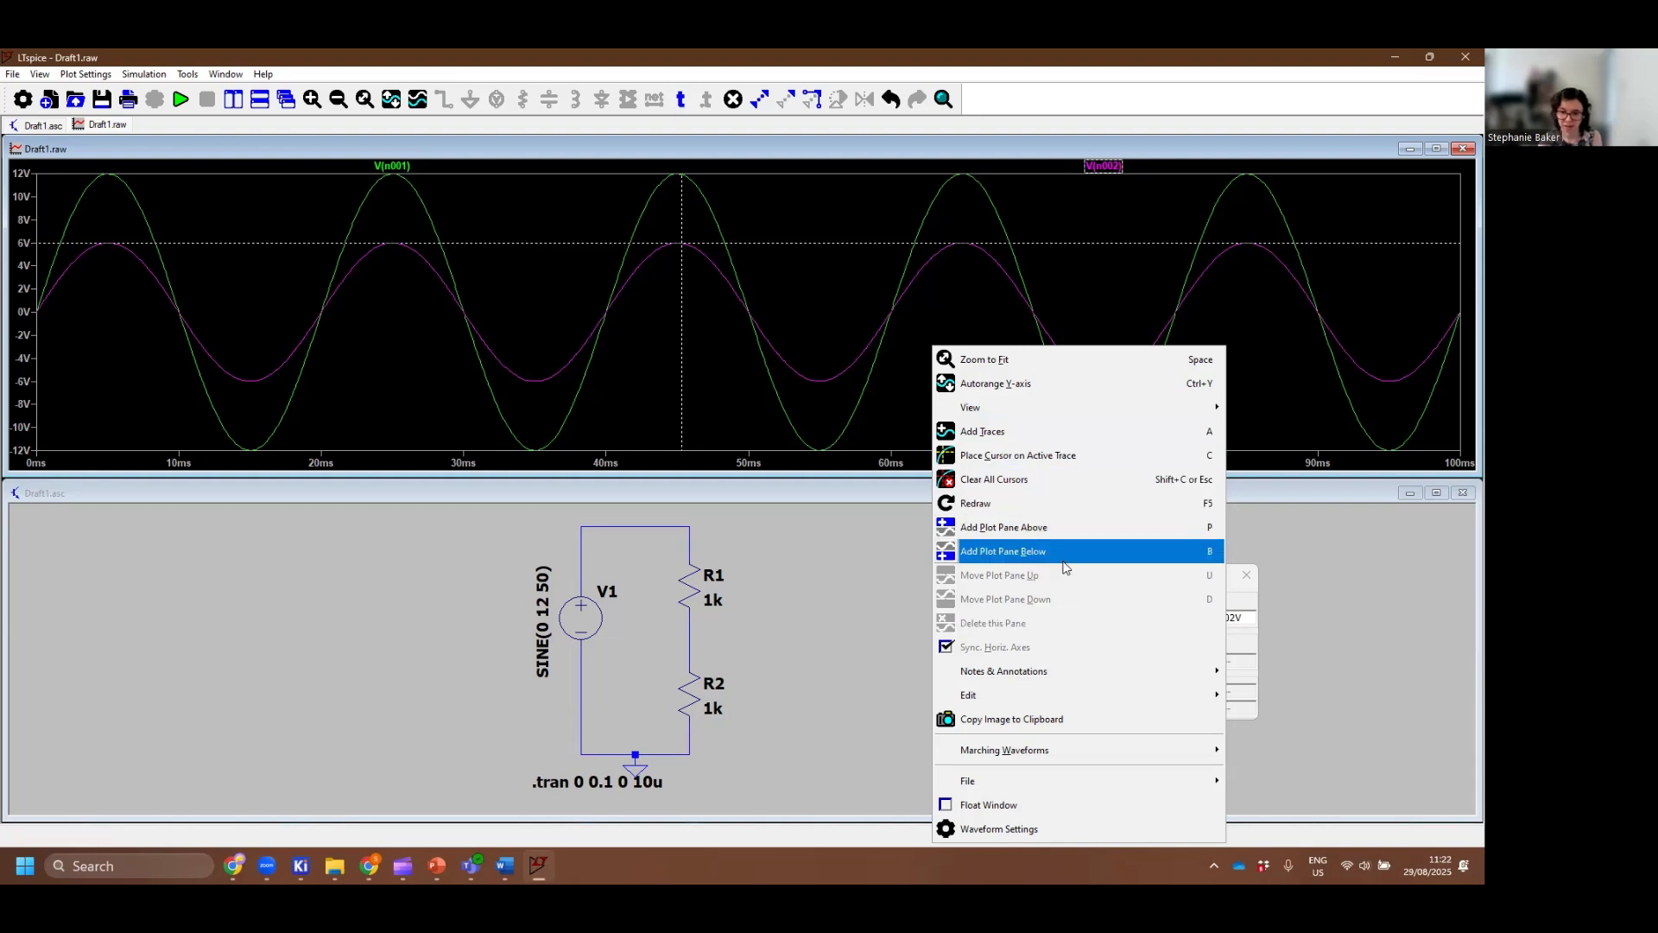
left_click(1029, 660)
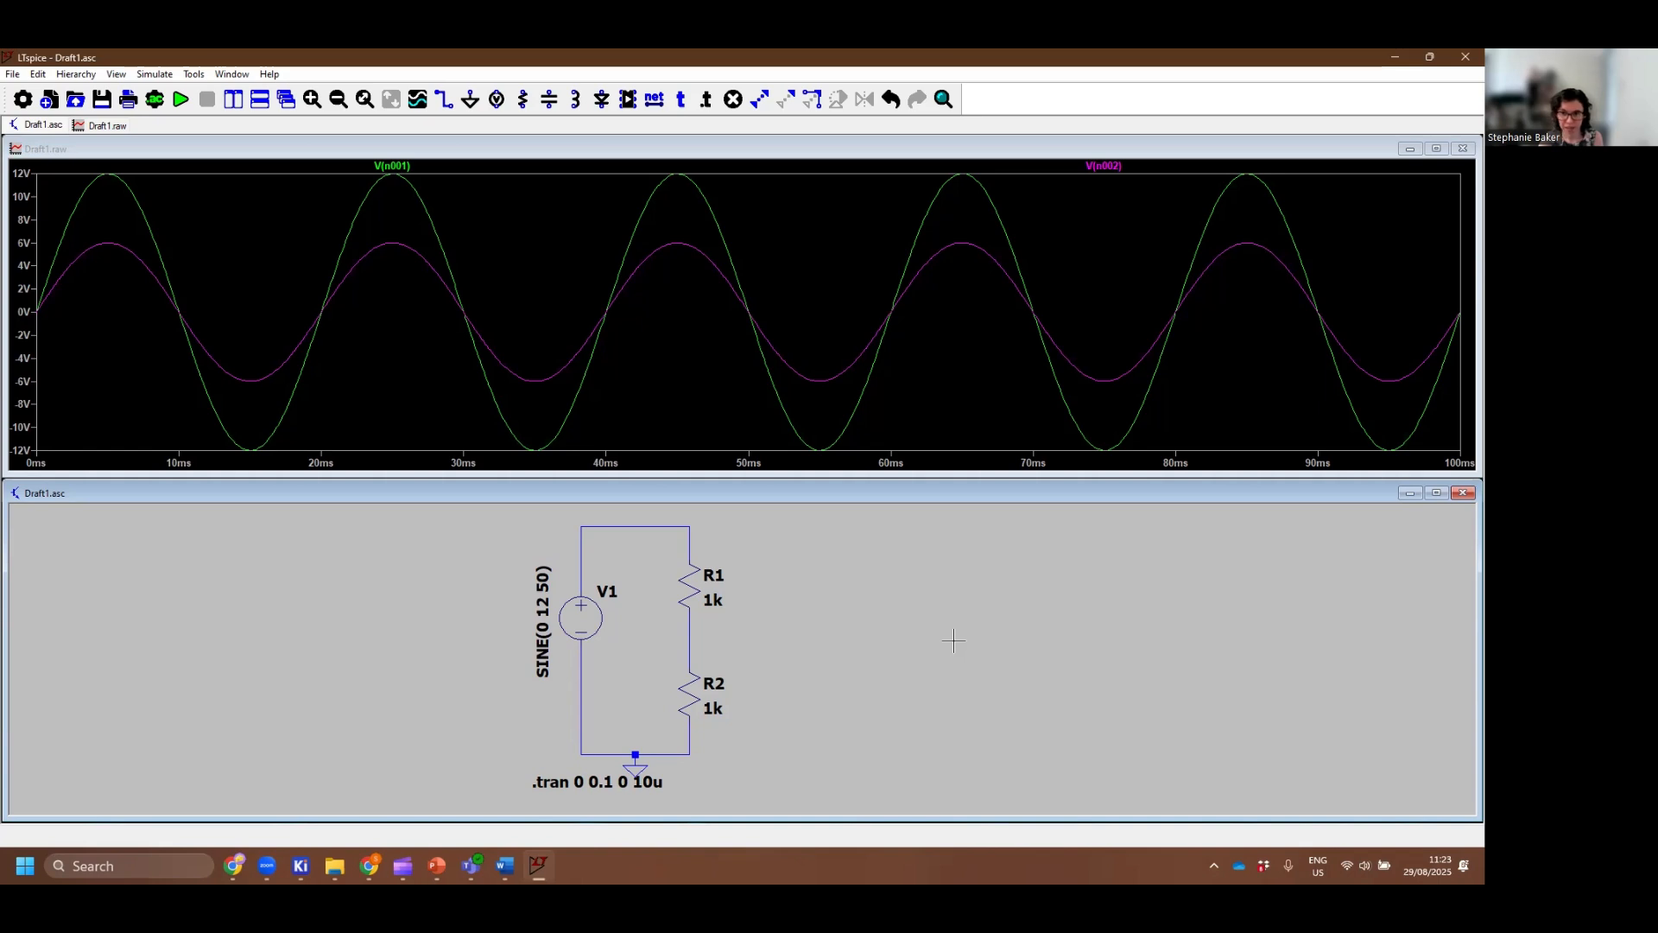
Plot the current through R1 in place of the voltages and colour its trace magenta
left_click(694, 584)
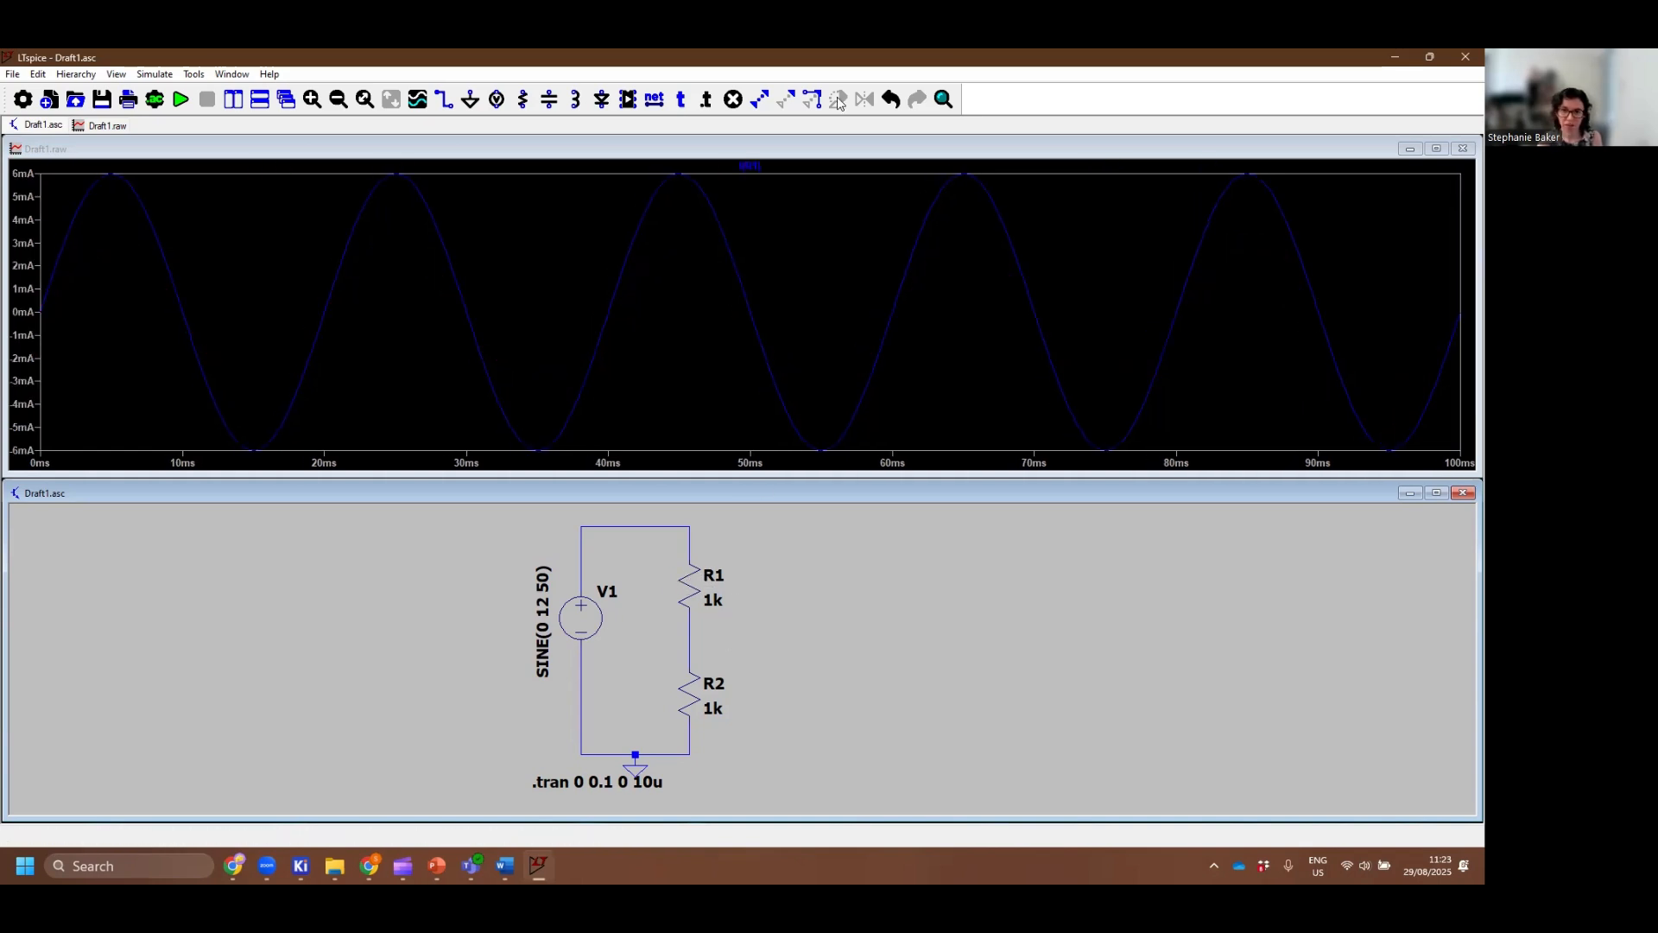
right_click(750, 166)
left_click(644, 423)
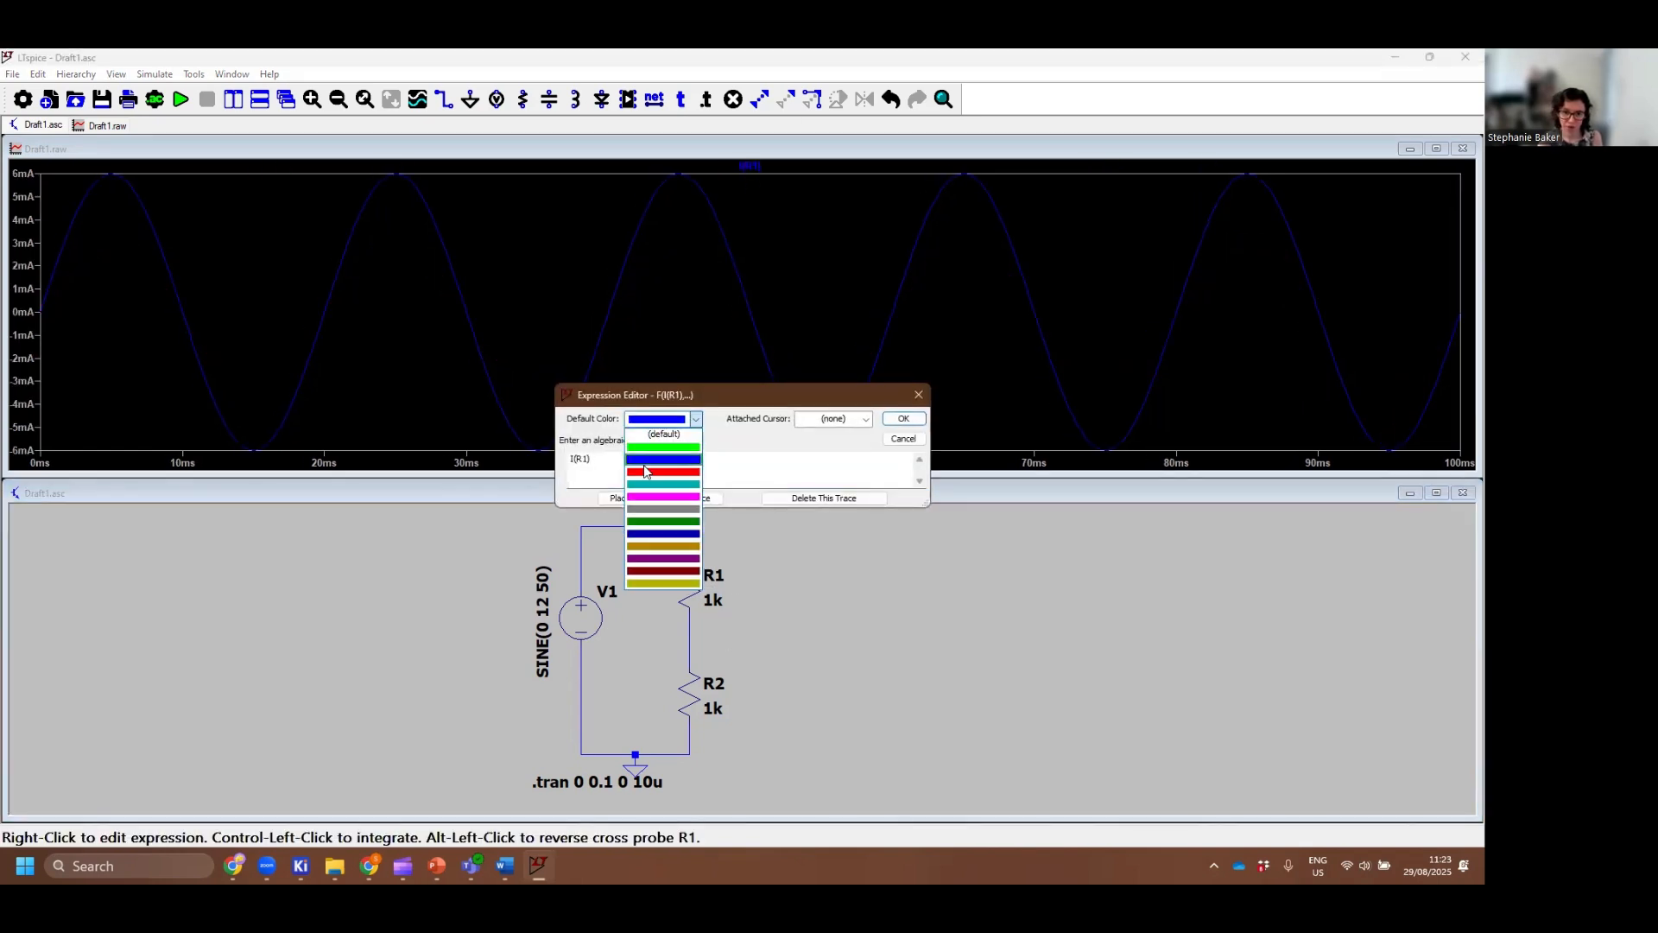
left_click(647, 466)
key("Return")
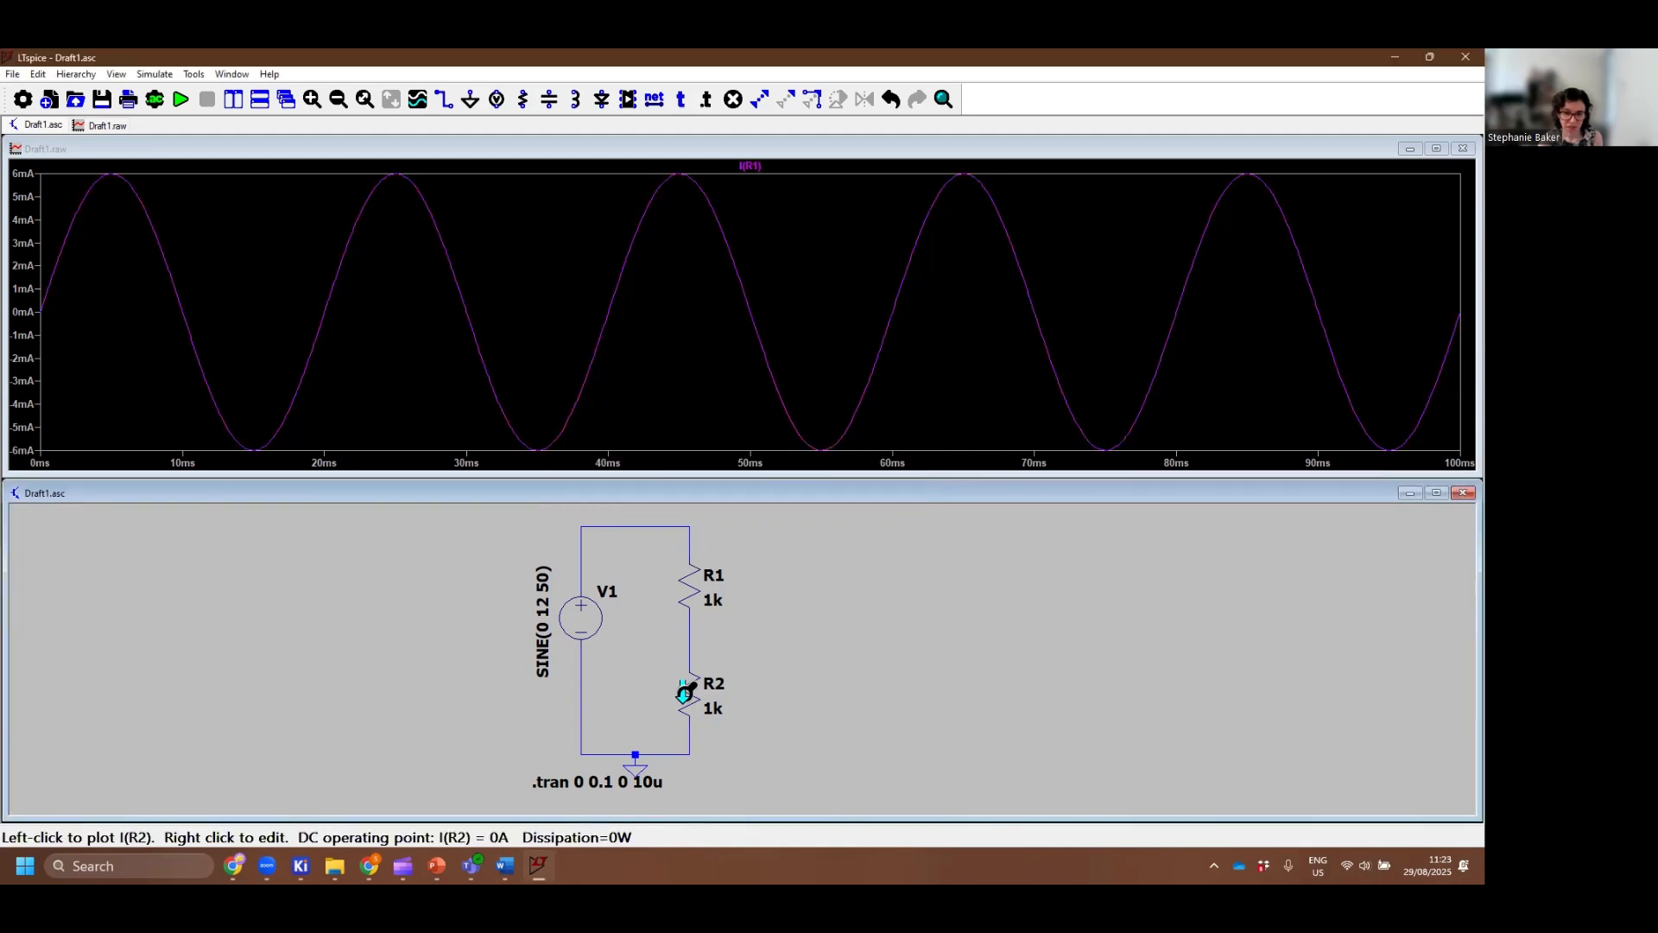
Overlay the current through R2 for comparison, and return the plot to the R1 current alone
left_click(686, 691)
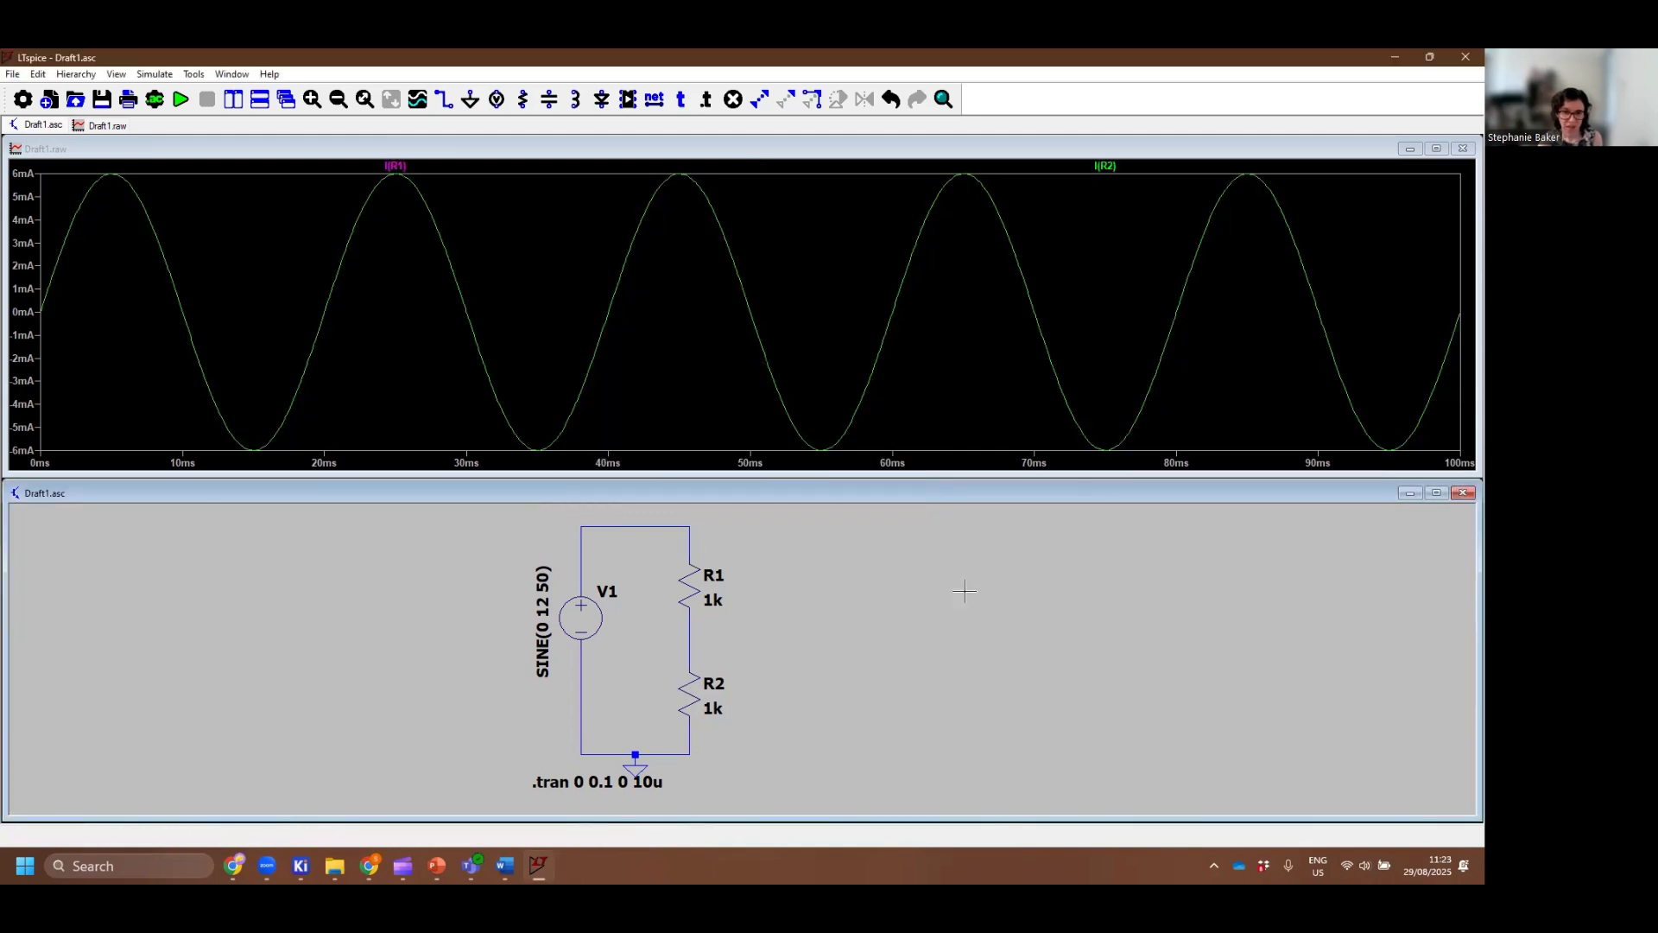
left_click(691, 594)
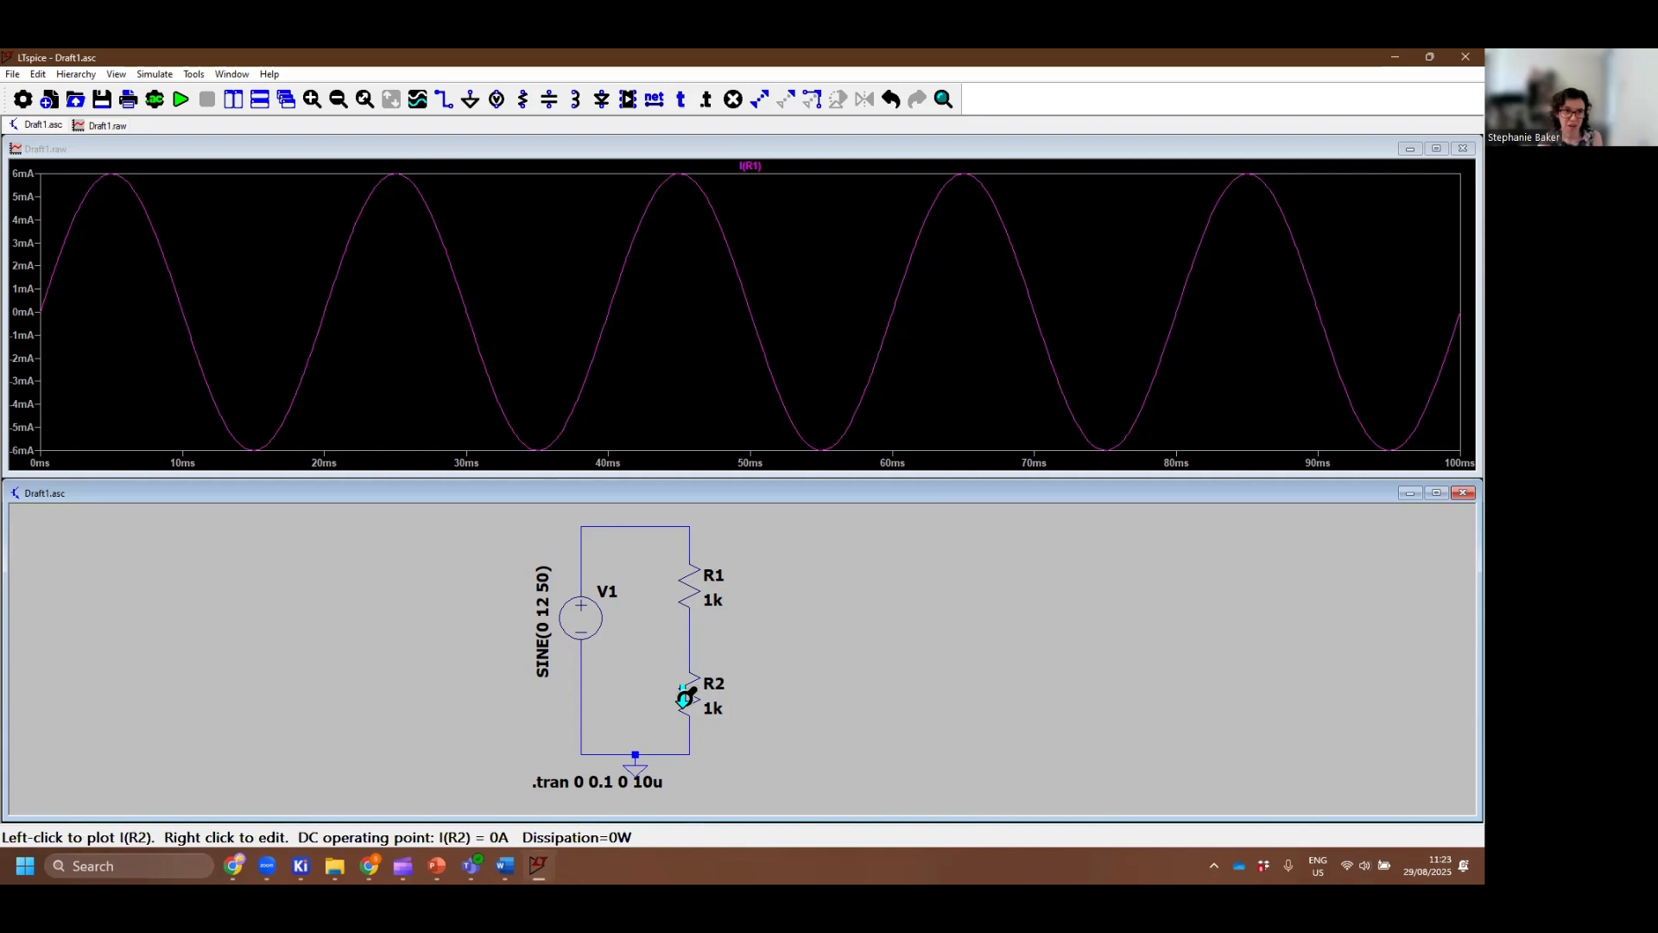
Examine the R1 current with a cursor attached to its trace, and close the cursor readout
right_click(808, 312)
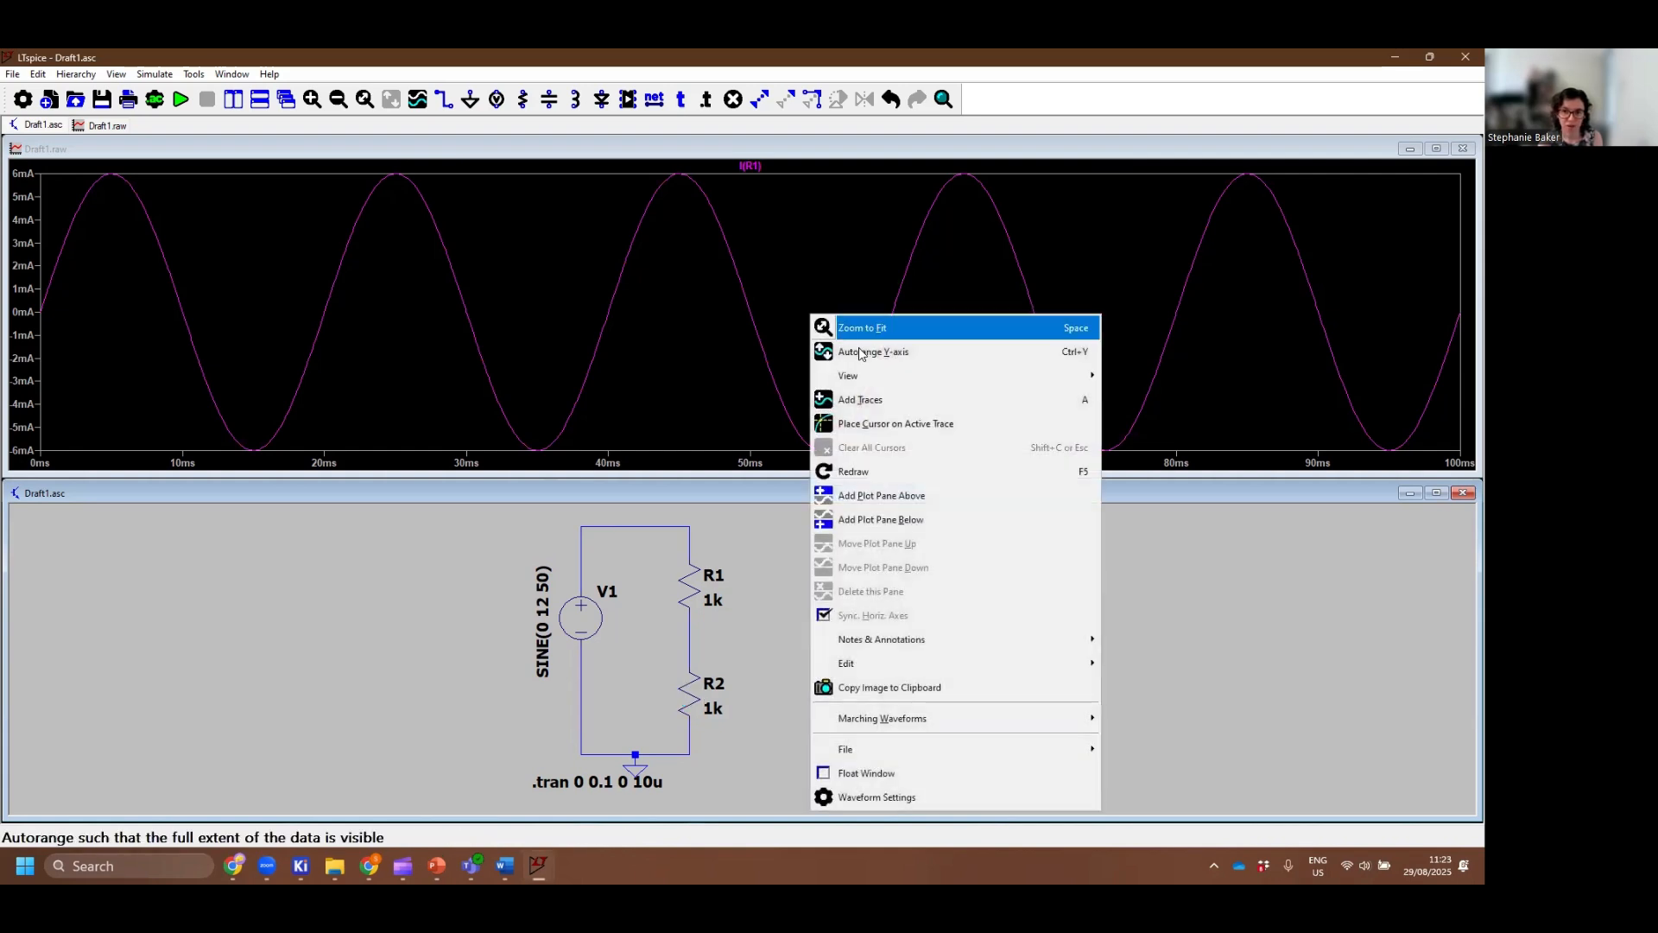
left_click(864, 424)
mouse_move(759, 311)
left_mouse_down()
mouse_move(683, 231)
mouse_move(817, 455)
mouse_move(863, 425)
mouse_move(925, 324)
mouse_move(899, 381)
mouse_move(826, 452)
mouse_move(715, 350)
left_mouse_up()
left_click(1246, 574)
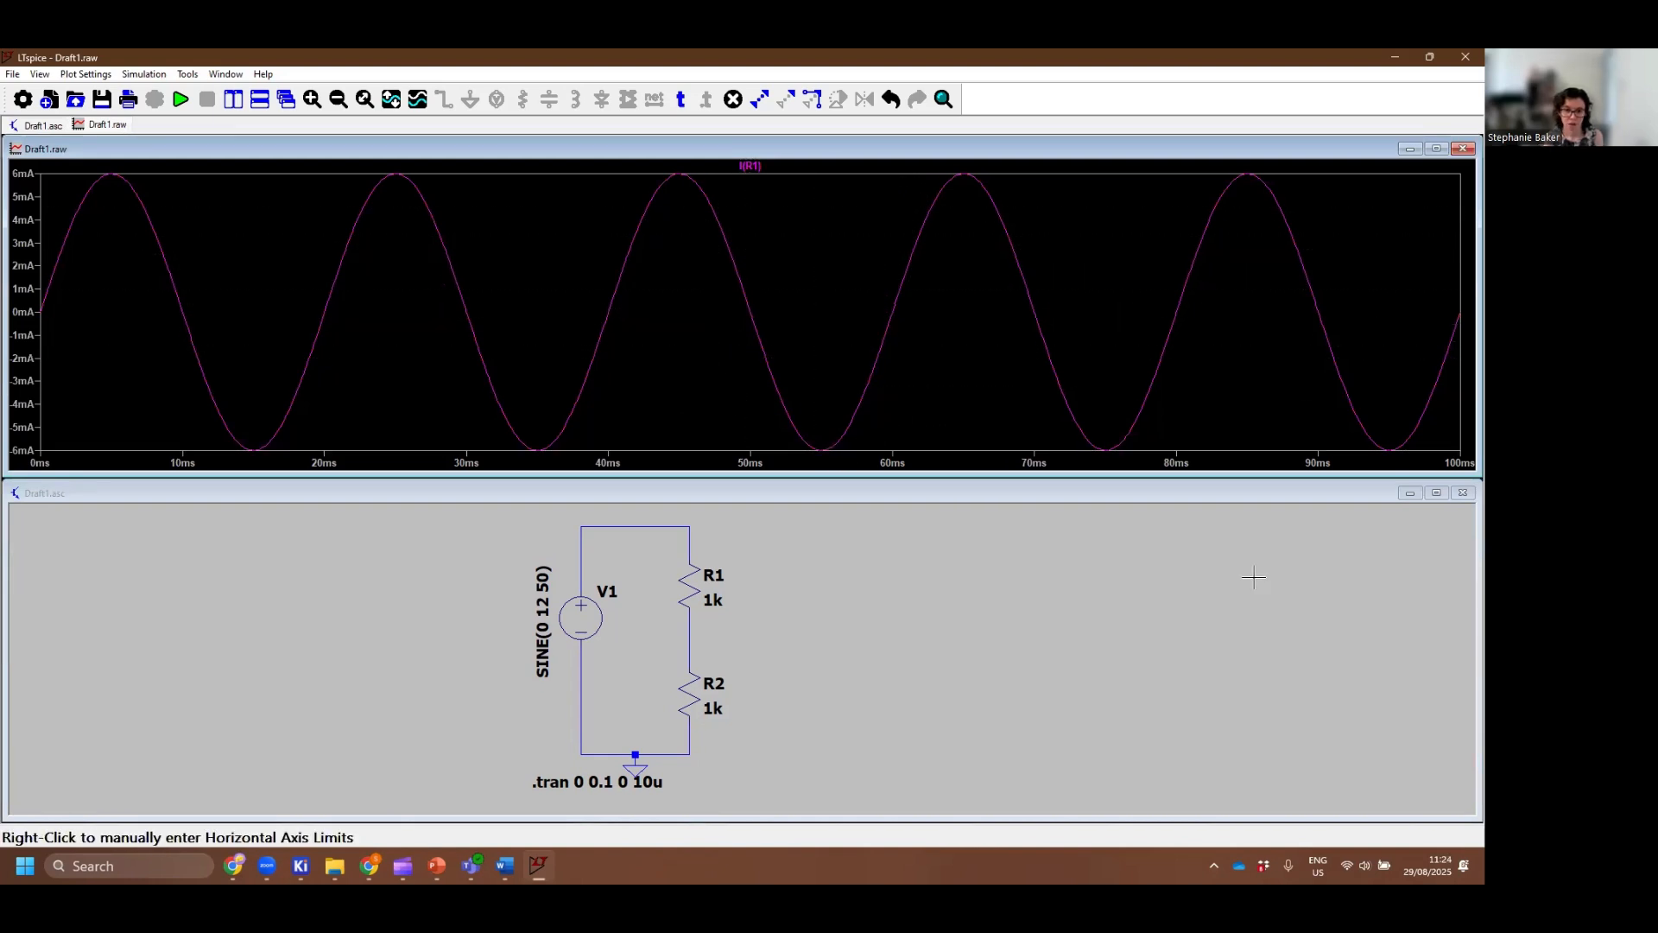